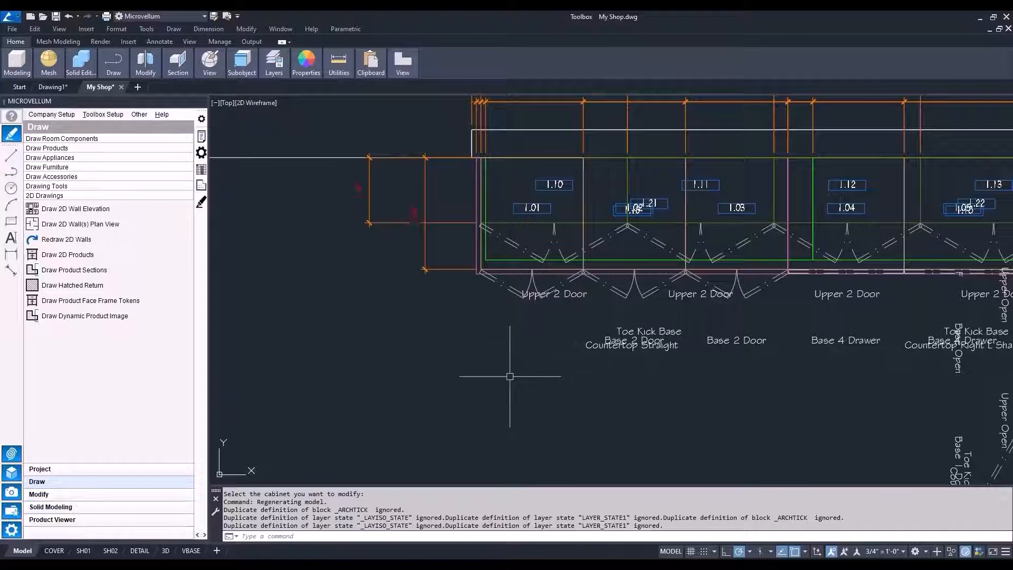
# Step: Turn off Display Product Description in the 2D Plan Drawings global variables of the Plywood Shop Cabinets specification group
pyautogui.scroll(-2, 477, 327)
pyautogui.moveTo(563, 349); pyautogui.dragTo(557, 317, button='middle')
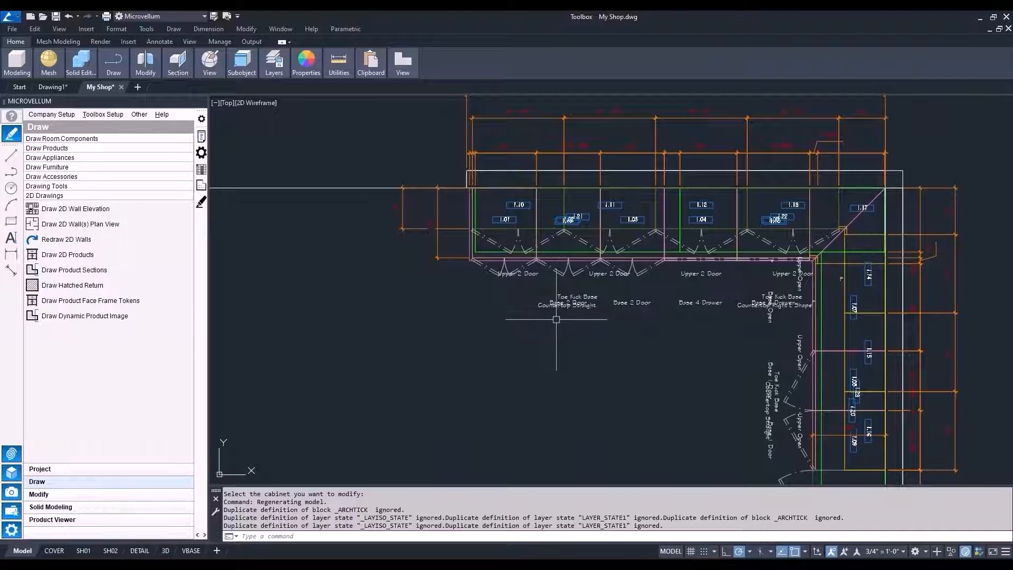
pyautogui.click(104, 114)
pyautogui.click(111, 177)
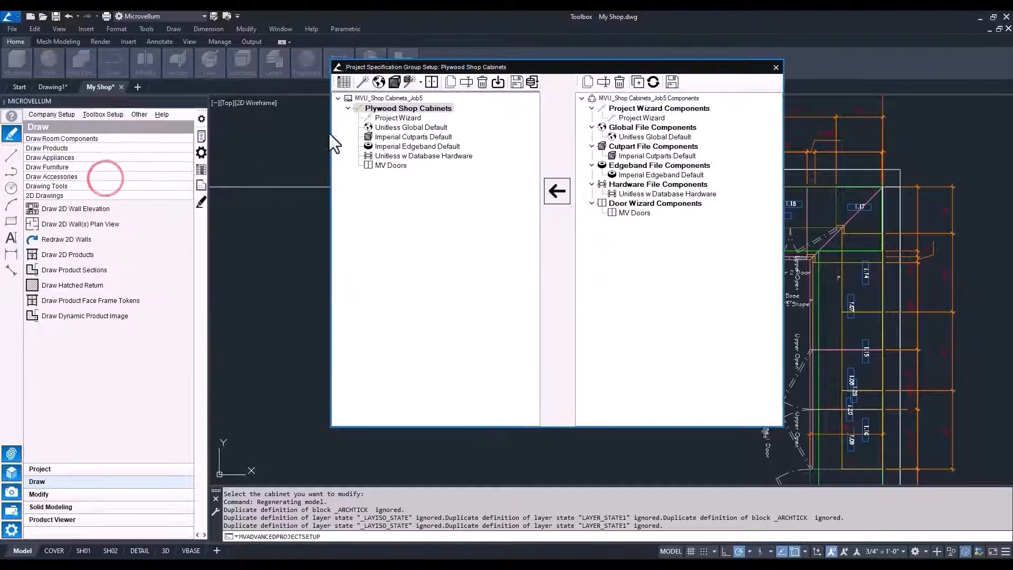
pyautogui.click(378, 83)
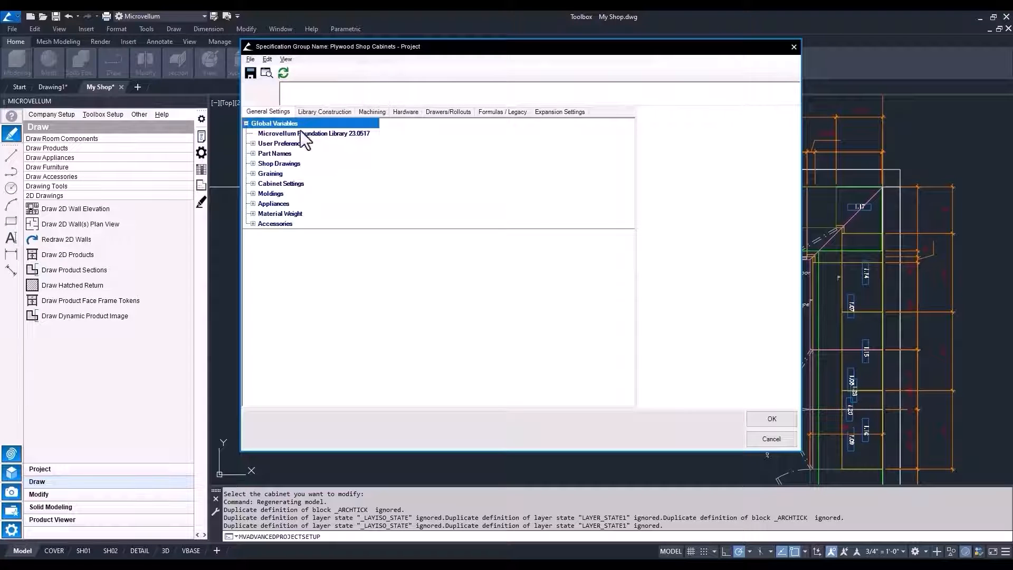
pyautogui.click(252, 163)
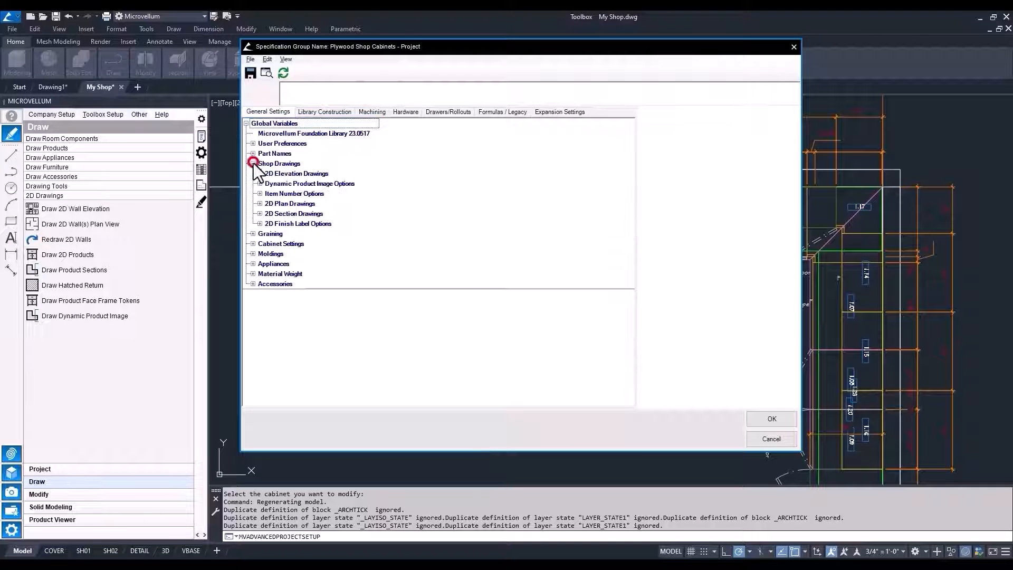
pyautogui.click(259, 203)
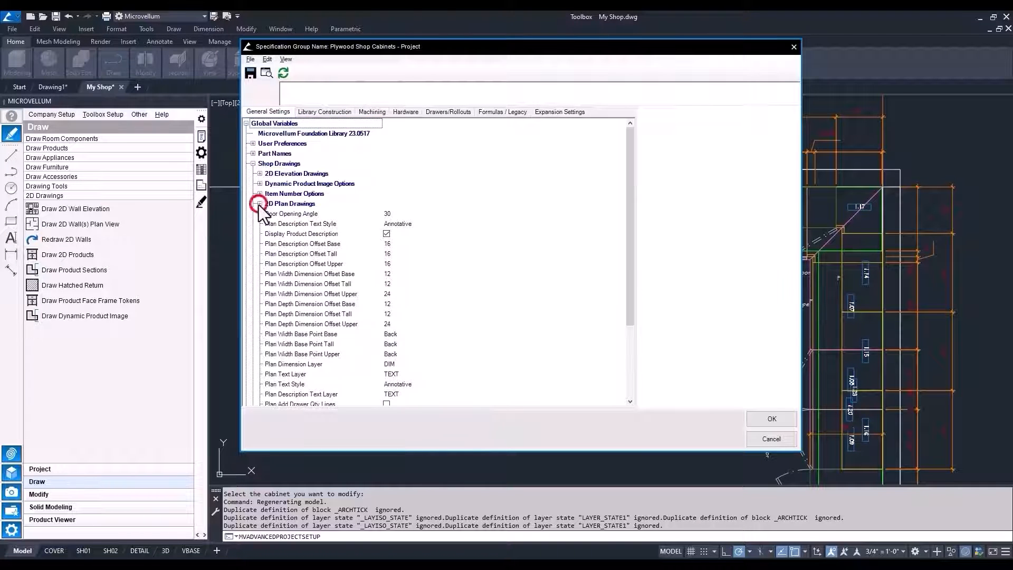
pyautogui.click(289, 235)
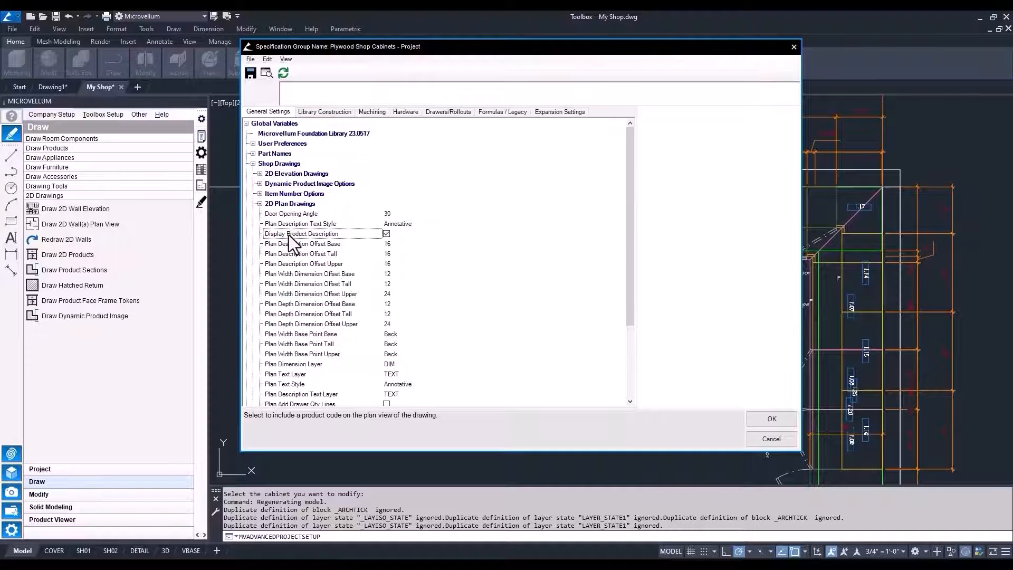
pyautogui.click(386, 234)
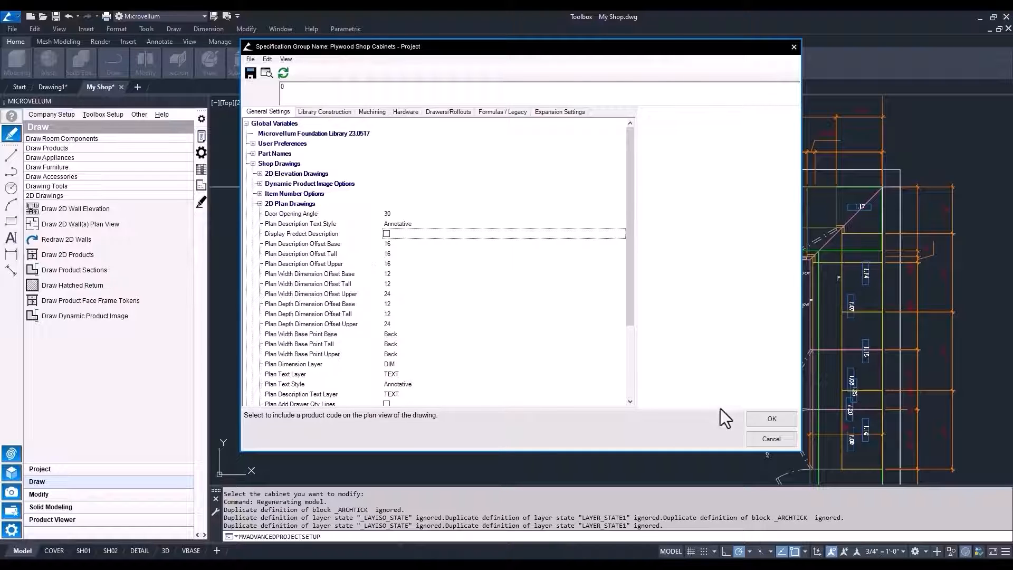
pyautogui.click(771, 418)
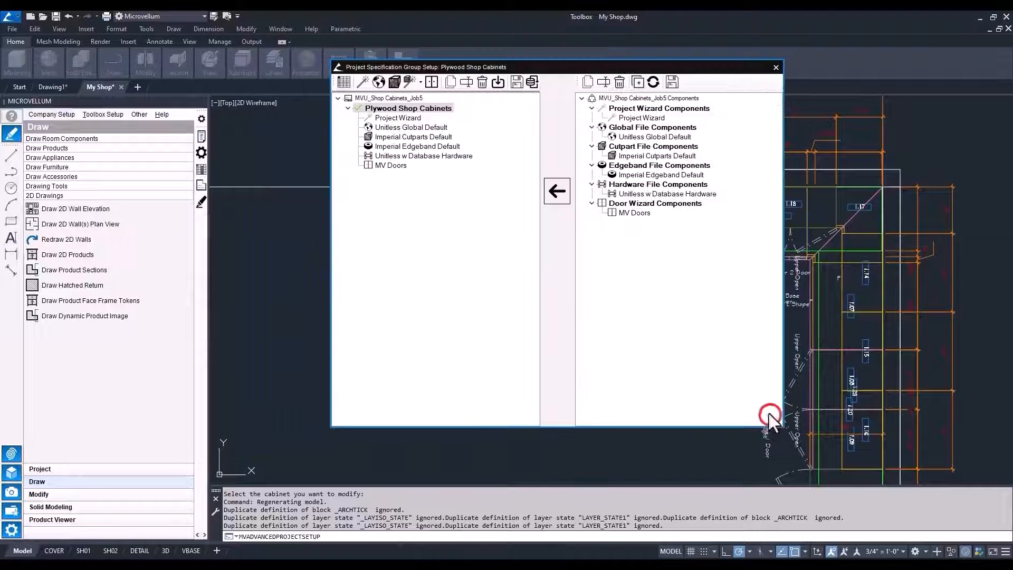
pyautogui.click(774, 68)
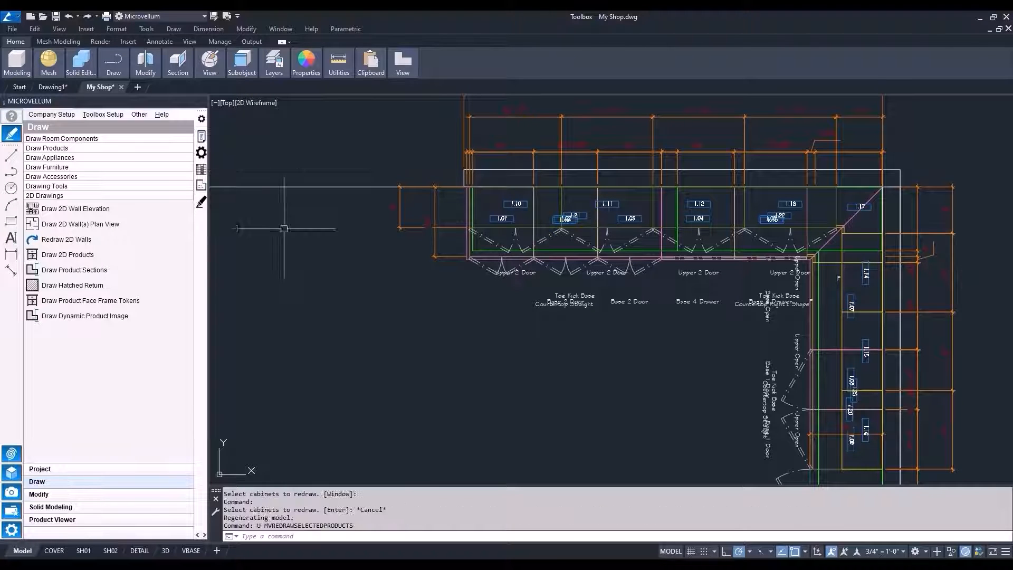
# Step: Redraw the upper cabinets 1.10, 1.11, 1.12 and 1.13 along the horizontal wall, selecting them in the 2D plan
pyautogui.click(201, 202)
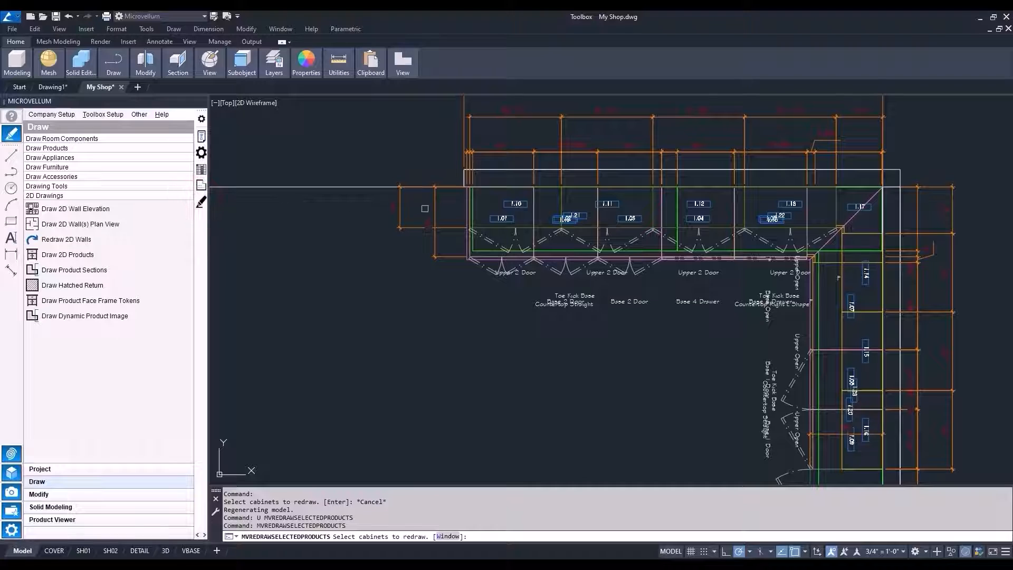
pyautogui.click(510, 203)
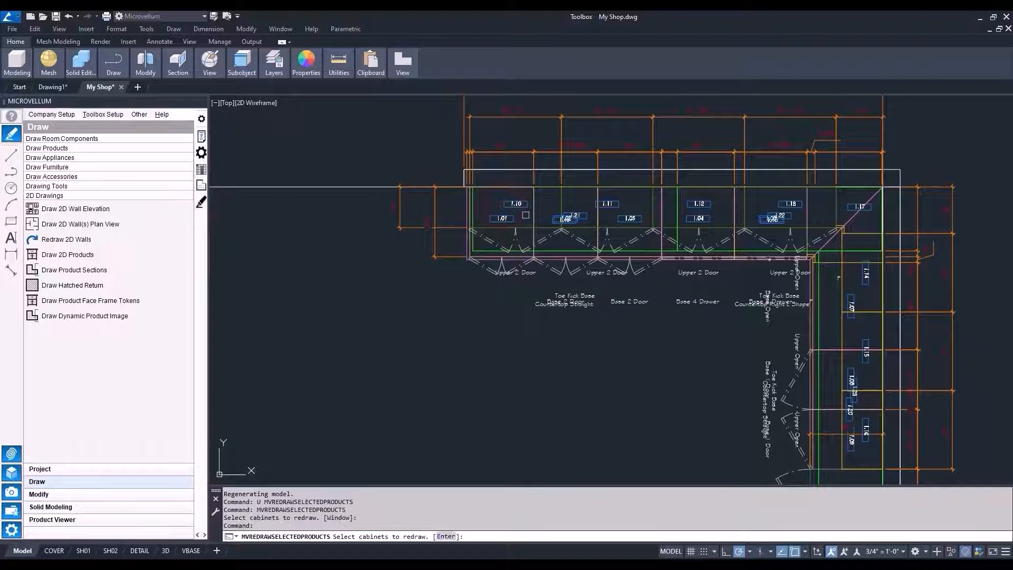
pyautogui.click(501, 201)
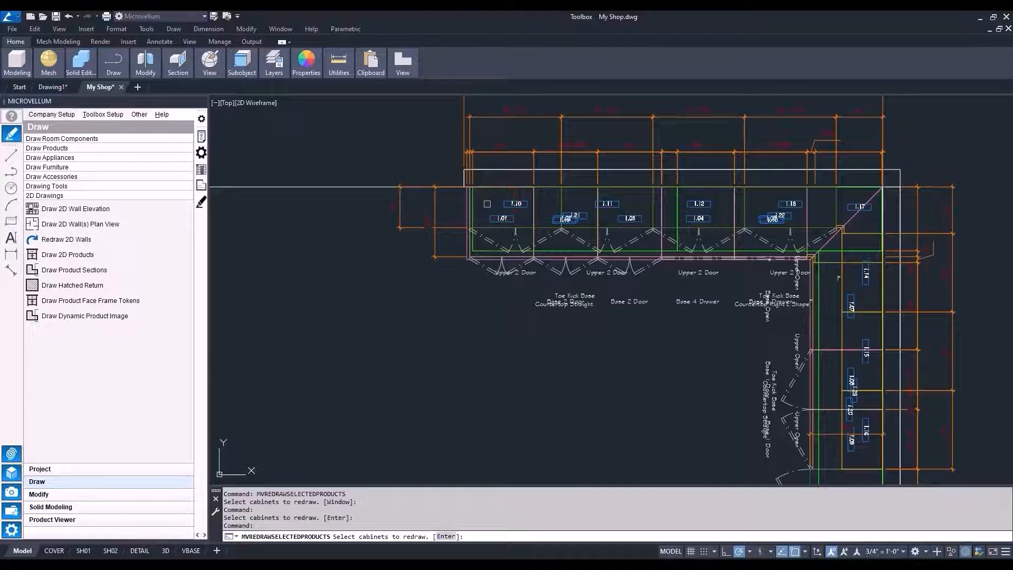
pyautogui.scroll(-4, 488, 205)
pyautogui.scroll(-2, 401, 203)
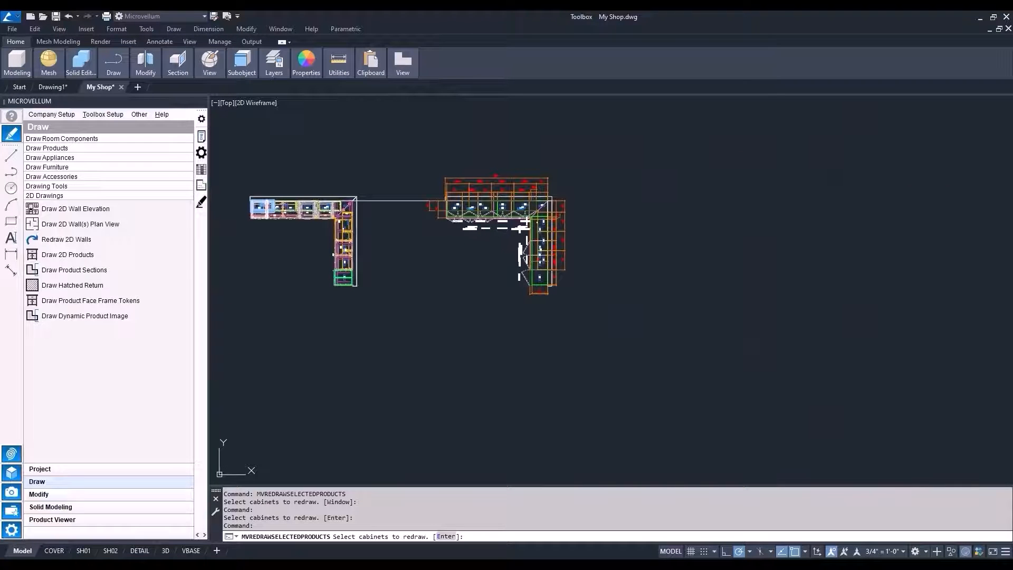
pyautogui.moveTo(258, 208); pyautogui.dragTo(354, 215, button='middle')
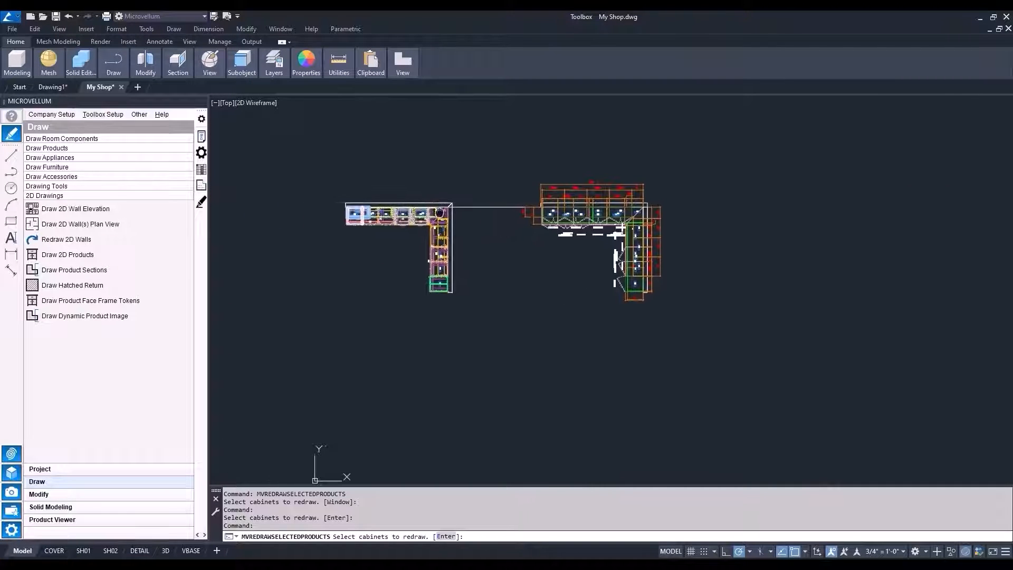
pyautogui.scroll(4, 386, 209)
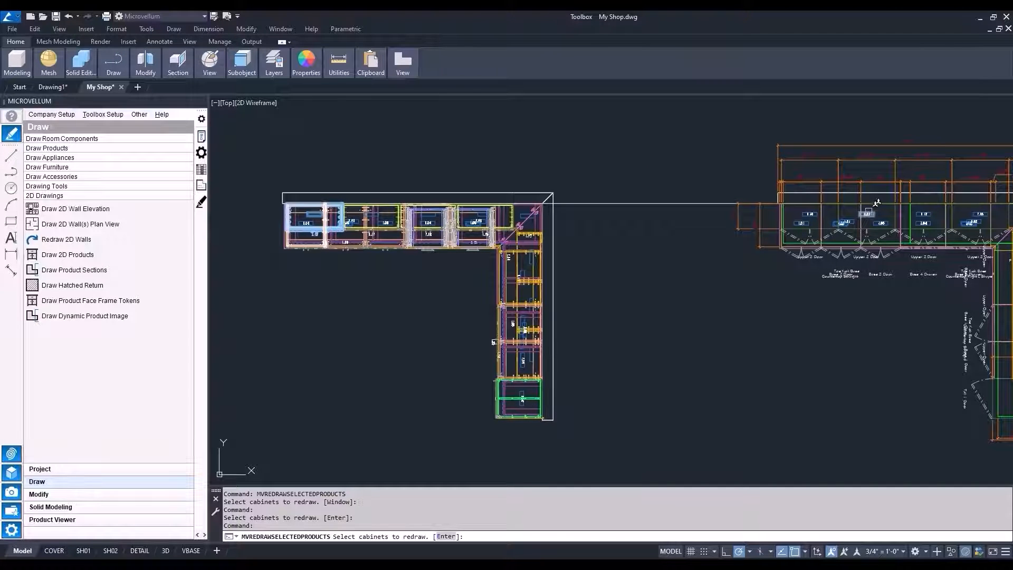
pyautogui.click(880, 203)
pyautogui.click(928, 207)
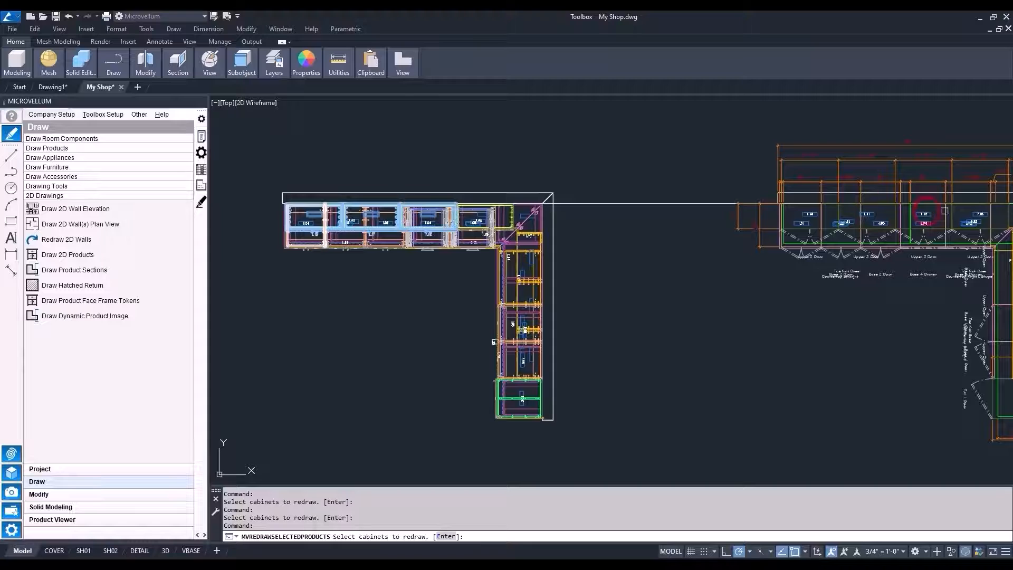
pyautogui.click(979, 205)
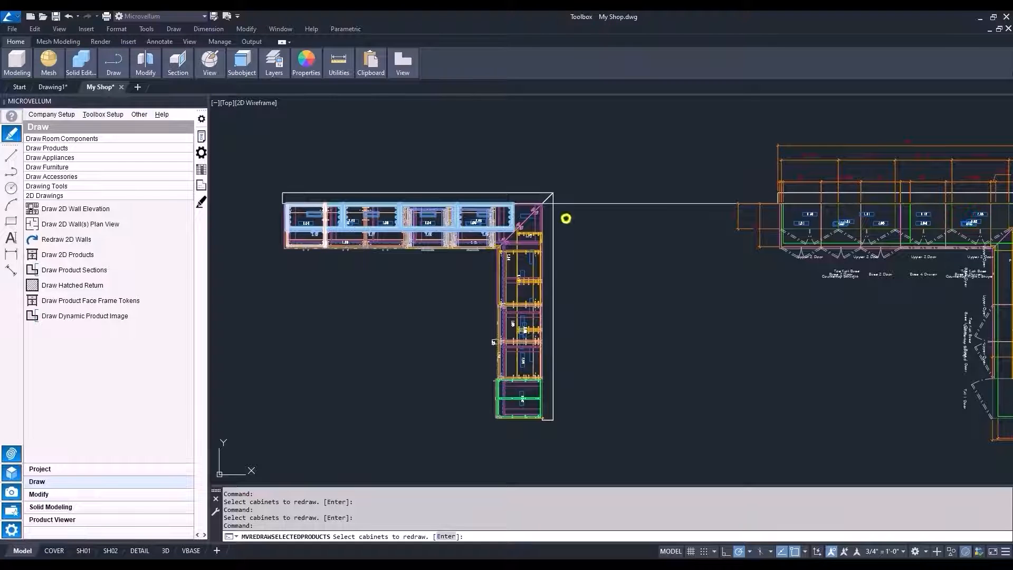
pyautogui.press('Return')
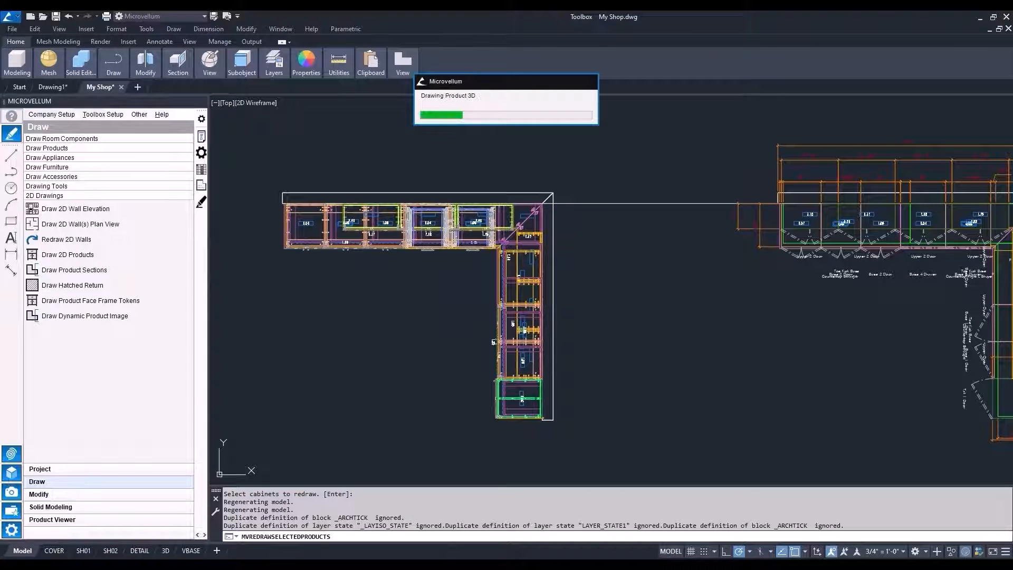
pyautogui.moveTo(921, 264); pyautogui.dragTo(755, 271, button='middle')
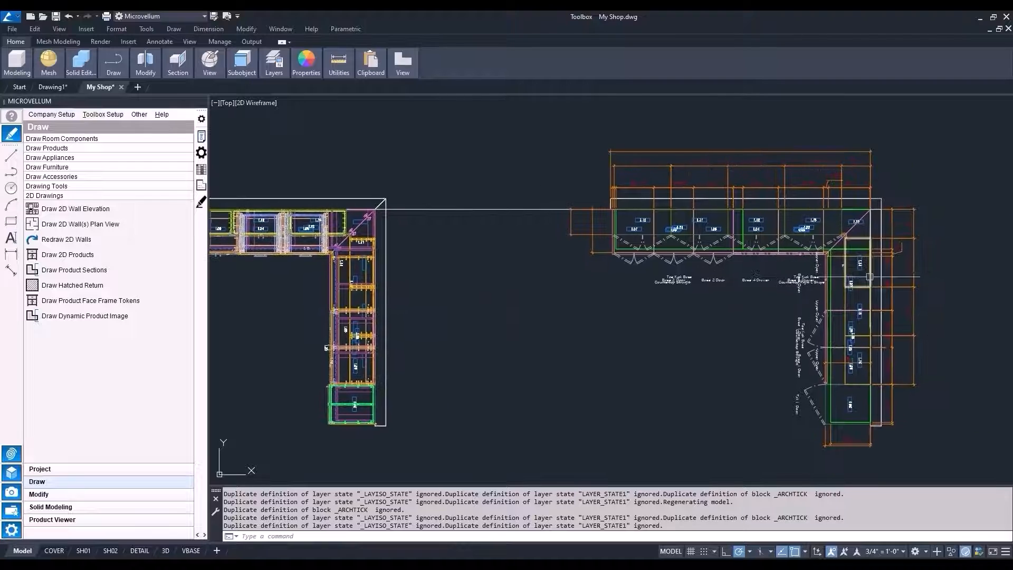
pyautogui.scroll(4, 748, 272)
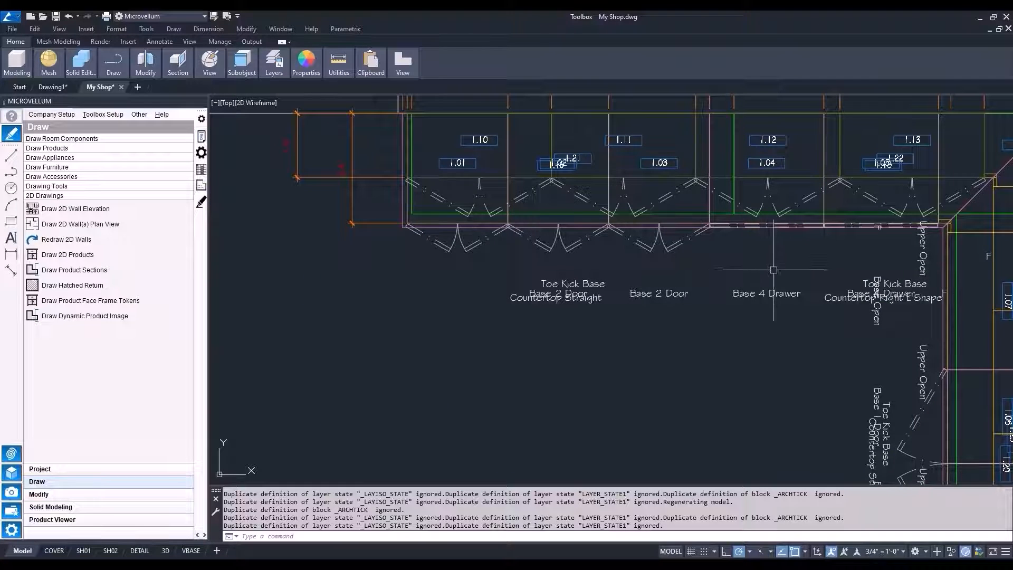
# Step: Set Plan Width Base Point Base to None in the 2D Plan Drawings global variables of the Plywood Shop Cabinets specification group
pyautogui.scroll(-2, 656, 345)
pyautogui.moveTo(672, 296); pyautogui.dragTo(660, 310, button='middle')
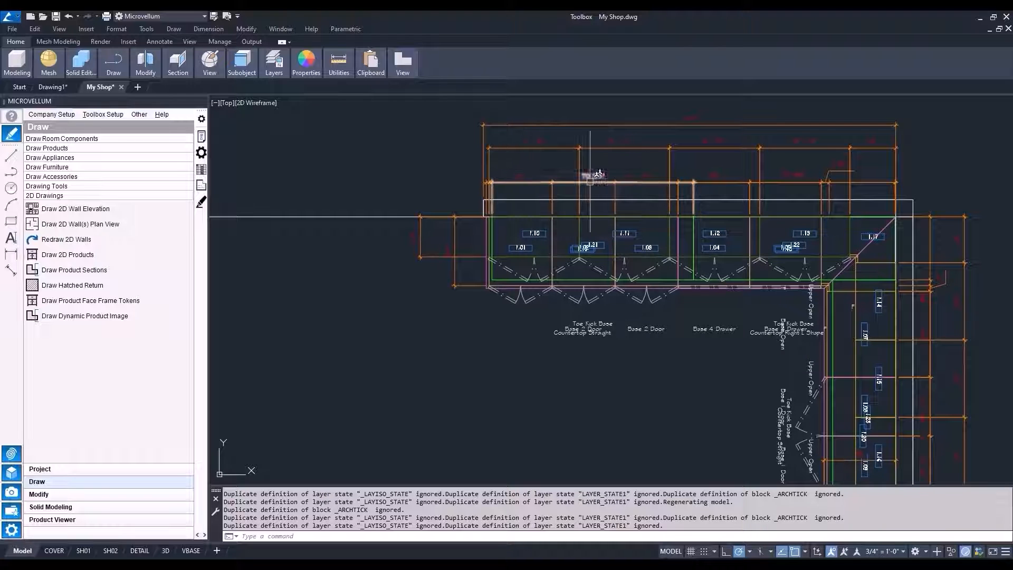
pyautogui.click(103, 113)
pyautogui.click(115, 177)
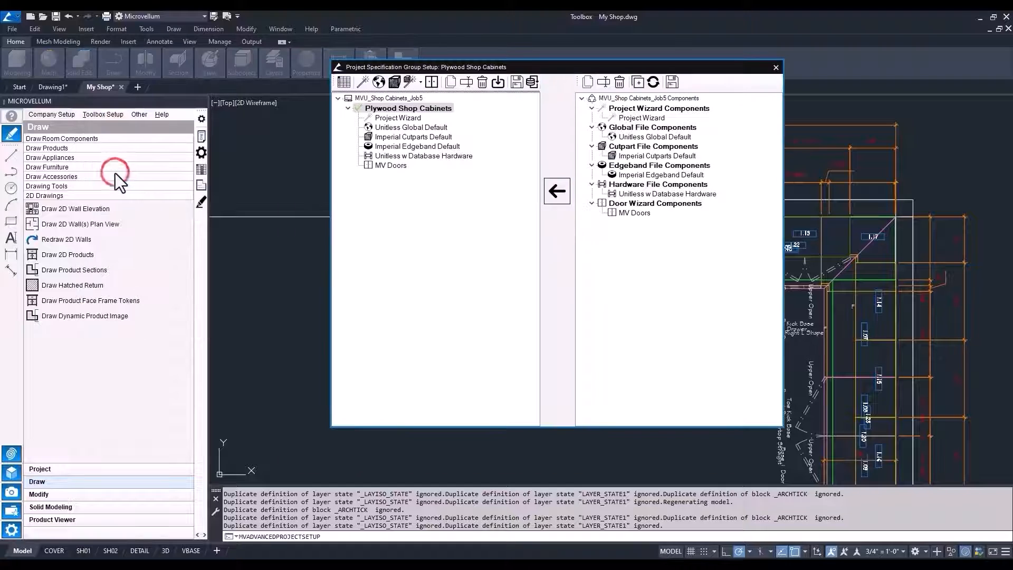
pyautogui.click(383, 81)
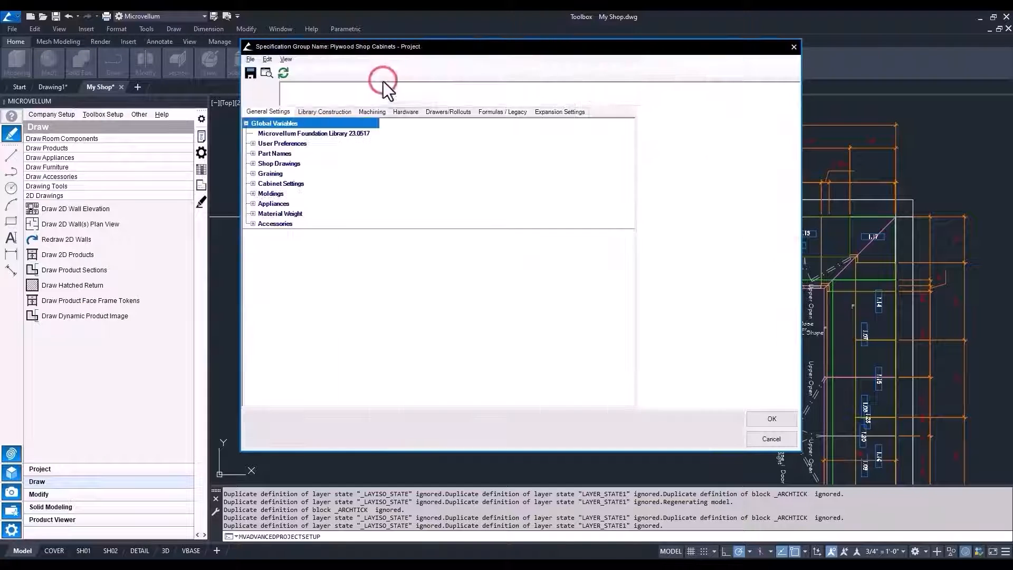
pyautogui.click(253, 163)
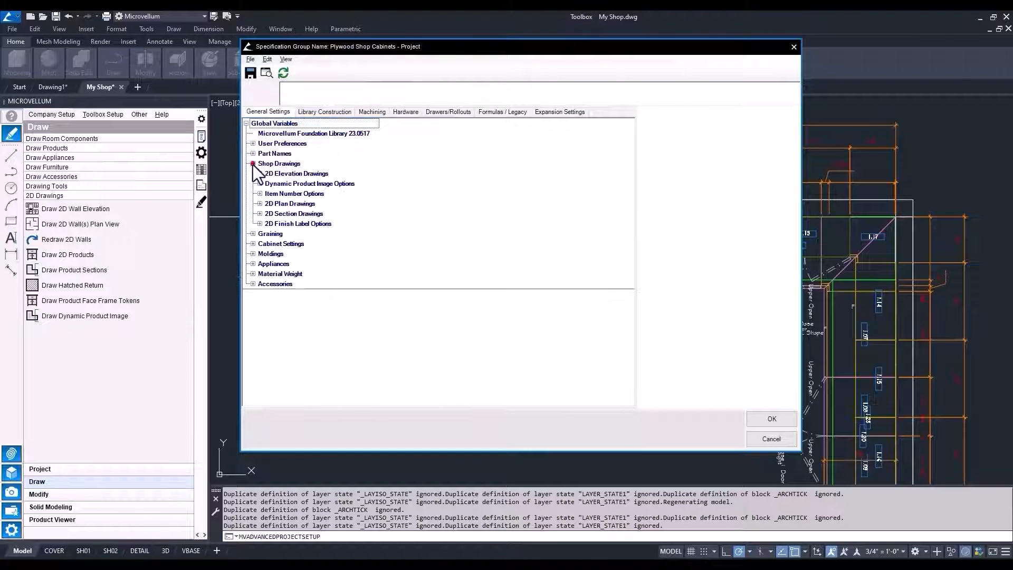
pyautogui.click(260, 204)
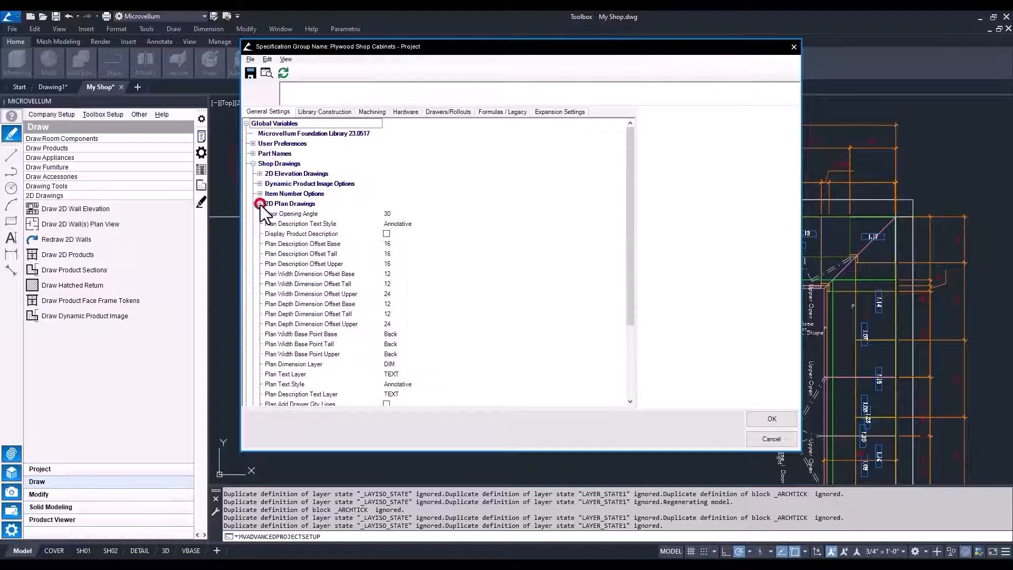
pyautogui.scroll(-2, 275, 236)
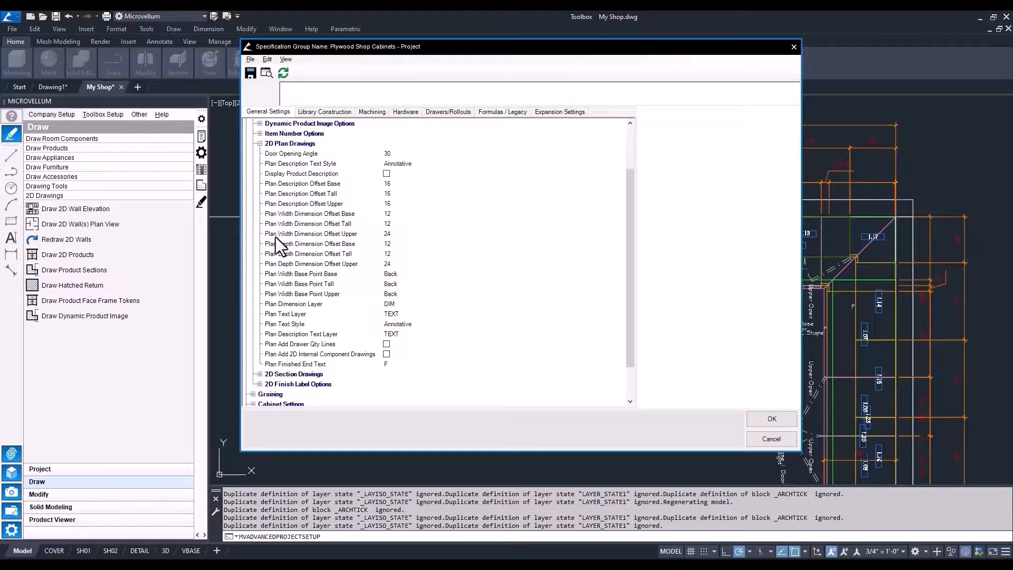
pyautogui.click(278, 274)
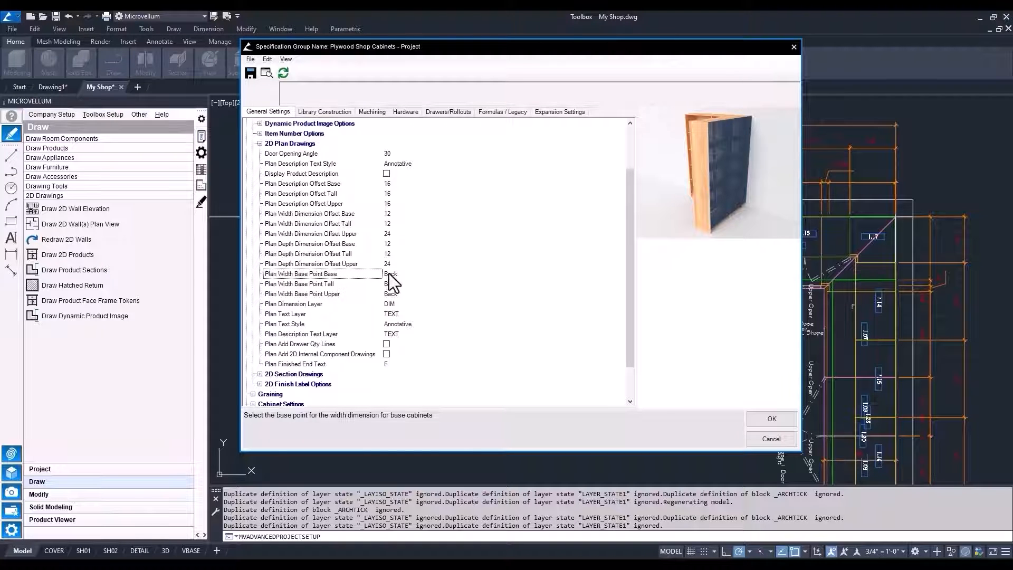
pyautogui.click(473, 277)
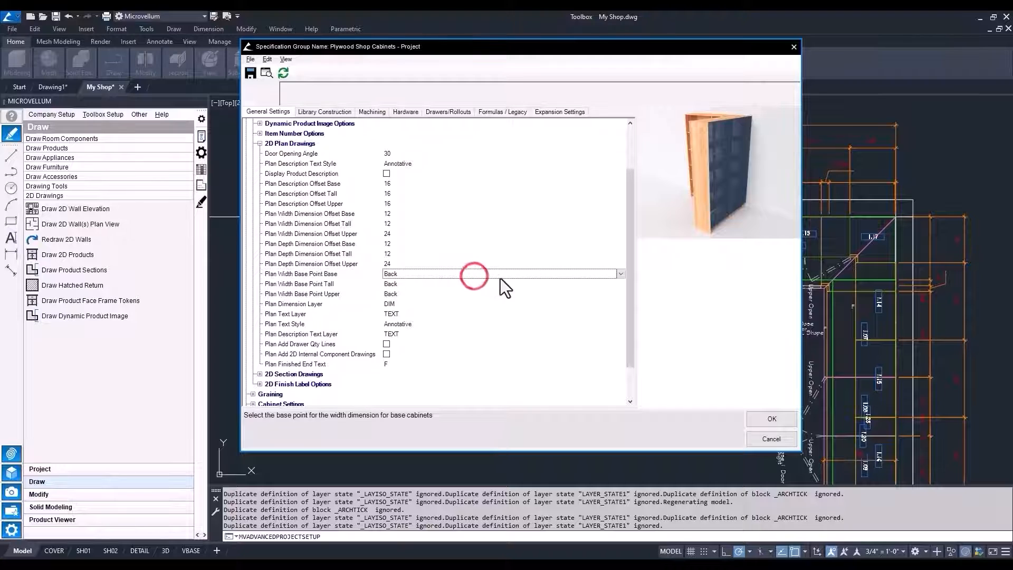
pyautogui.click(620, 273)
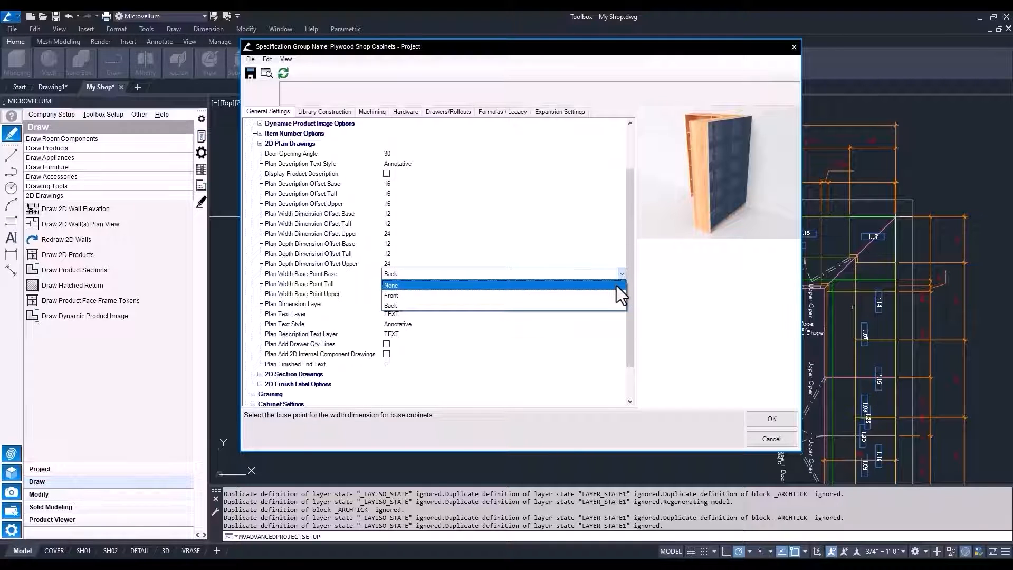
pyautogui.click(616, 286)
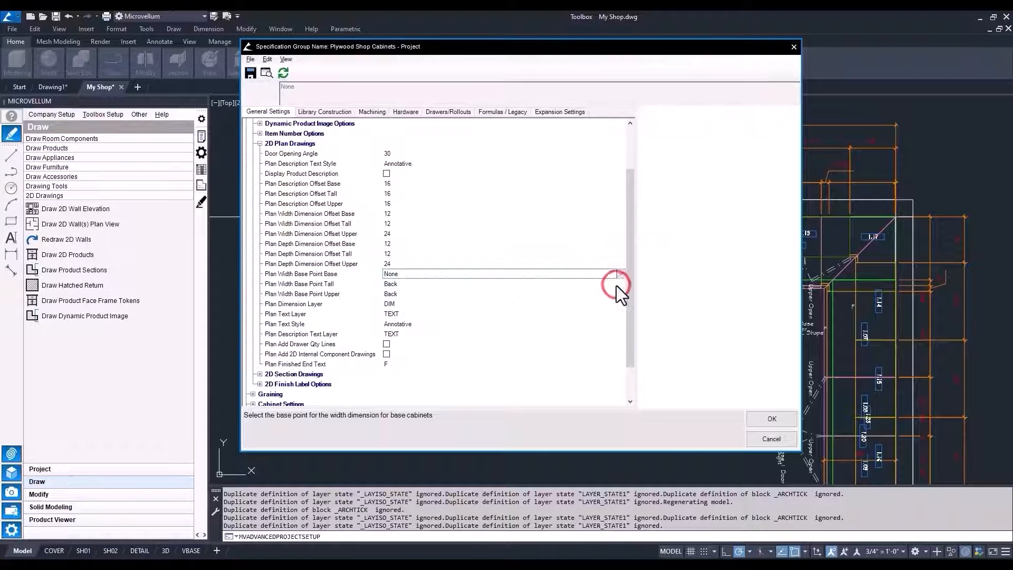
# Step: Set Plan Width Base Point Upper to None, accept the global variables and close the specification group setup
pyautogui.click(620, 283)
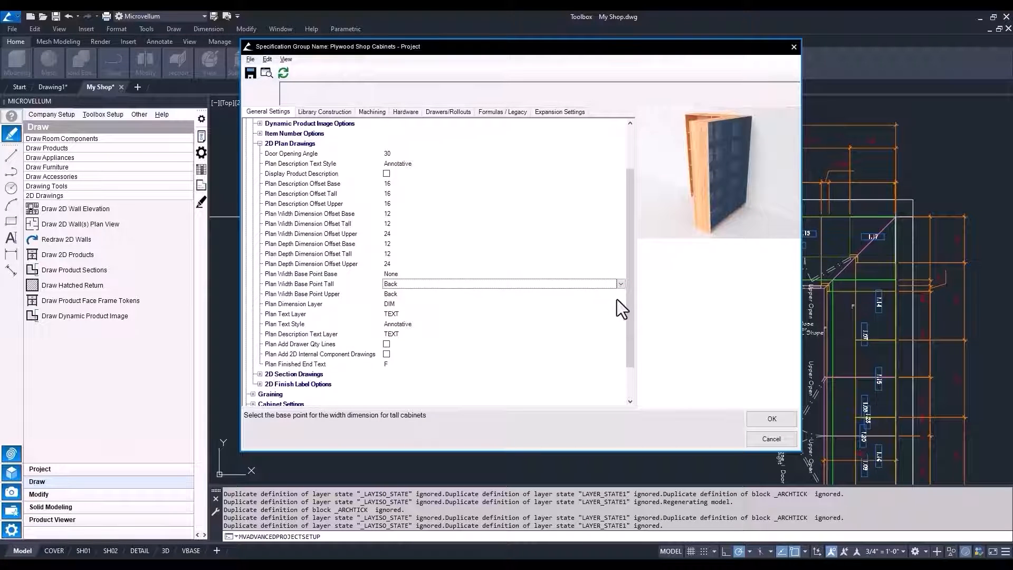
pyautogui.click(616, 298)
pyautogui.click(621, 295)
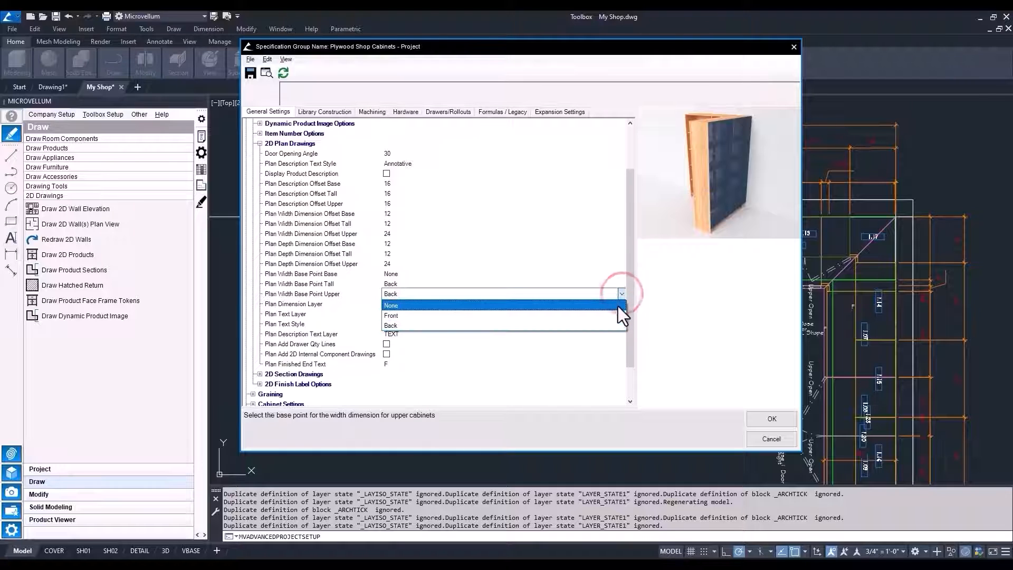
pyautogui.click(617, 306)
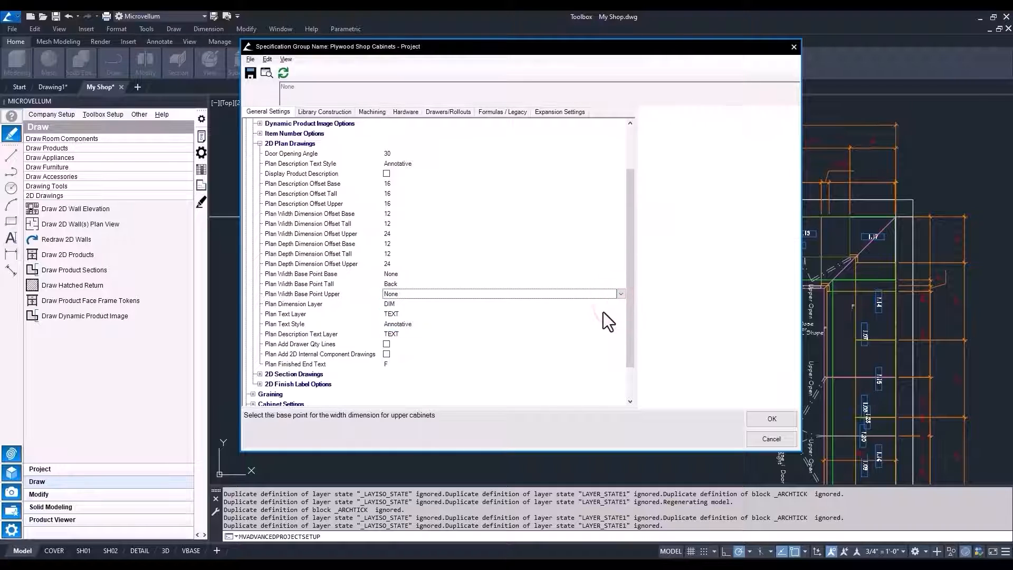
pyautogui.click(769, 419)
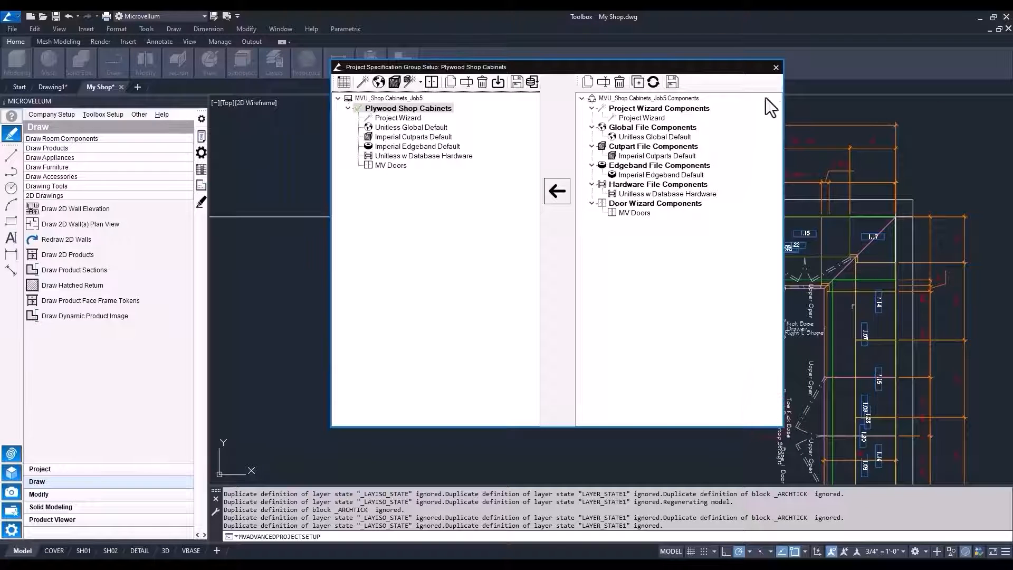
pyautogui.click(775, 67)
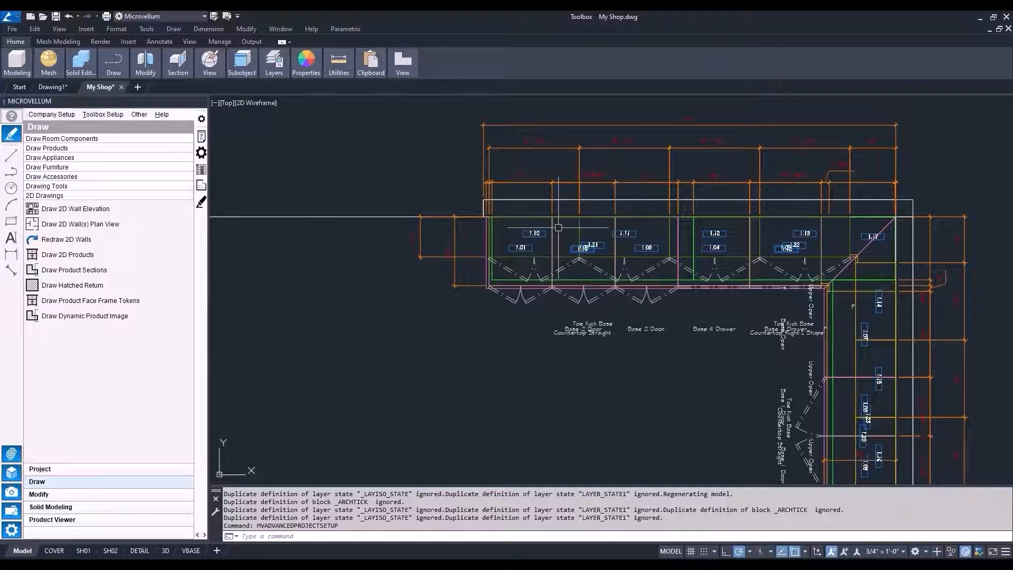
# Step: Redraw all the cabinets along the horizontal wall of the 3D layout, selecting them with a window and using the 3D Drawings (Full Machining) style
pyautogui.click(201, 201)
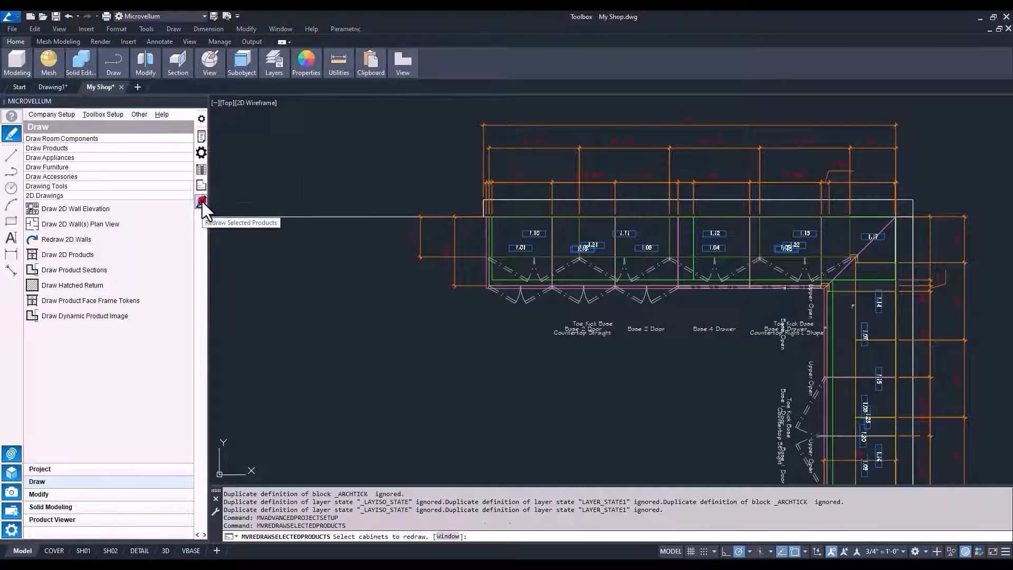
pyautogui.scroll(-5, 488, 237)
pyautogui.moveTo(487, 237); pyautogui.dragTo(598, 233, button='middle')
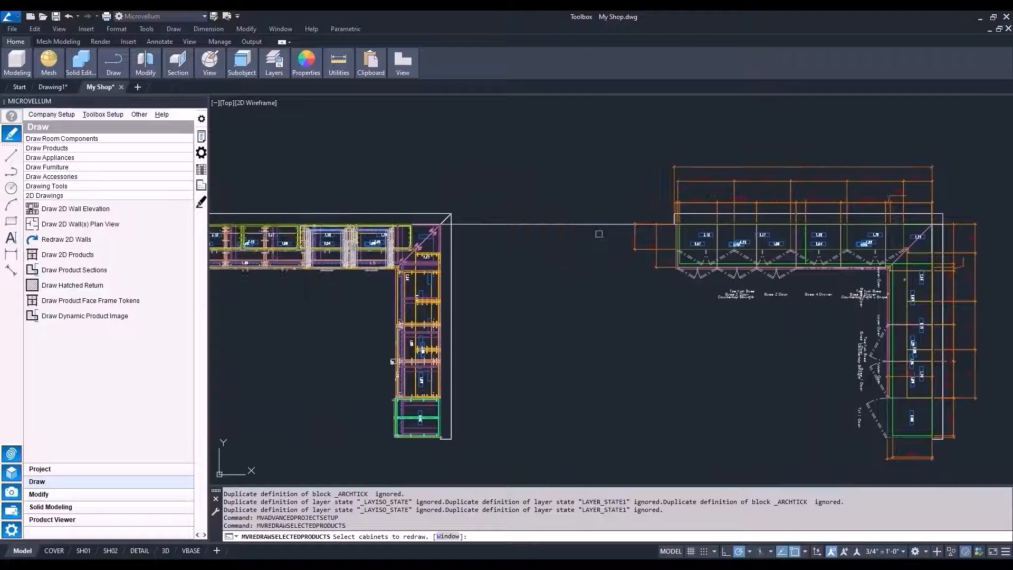
pyautogui.scroll(-2, 598, 232)
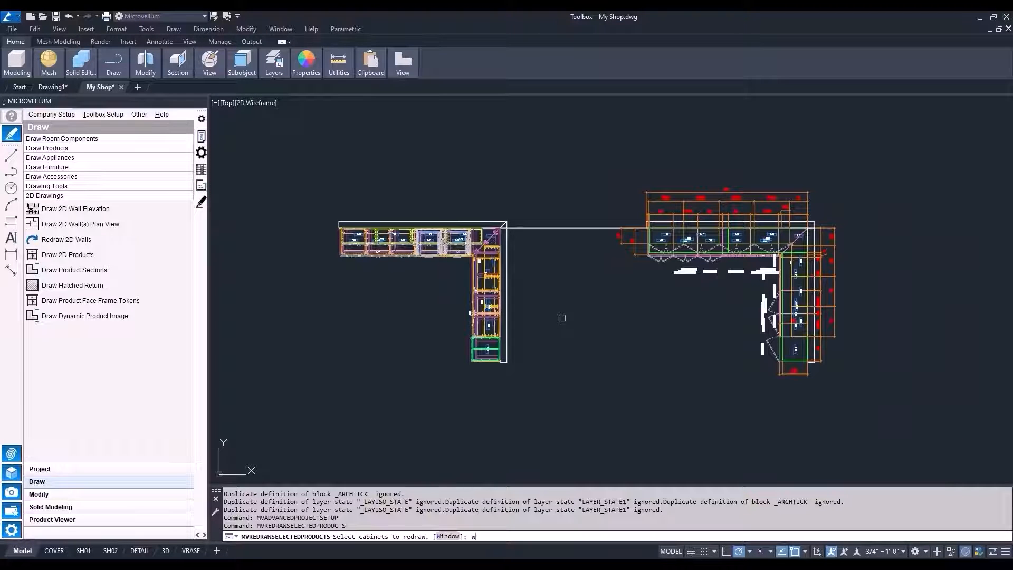
pyautogui.write('w')
pyautogui.press('Return')
pyautogui.click(328, 211)
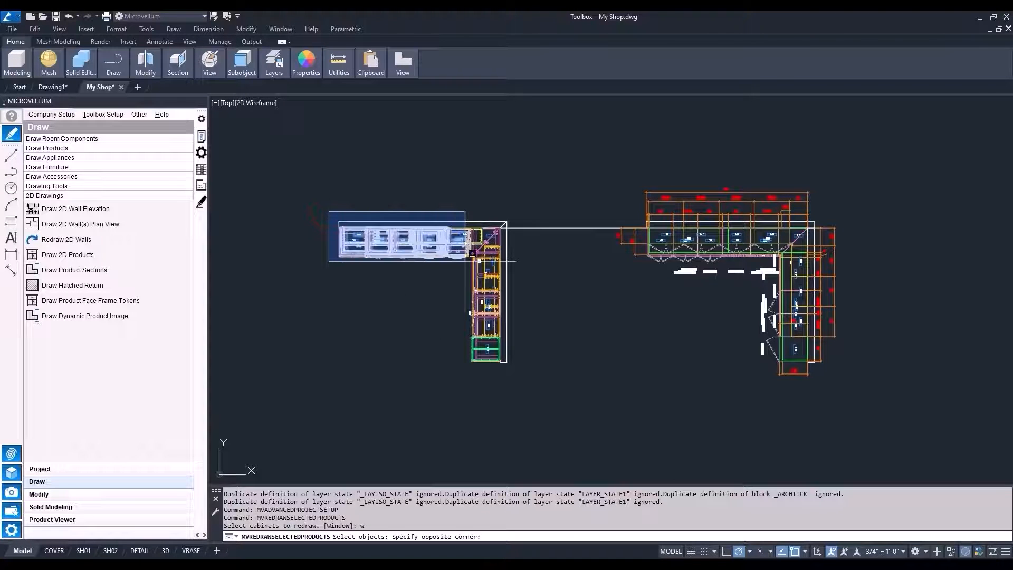
pyautogui.click(473, 261)
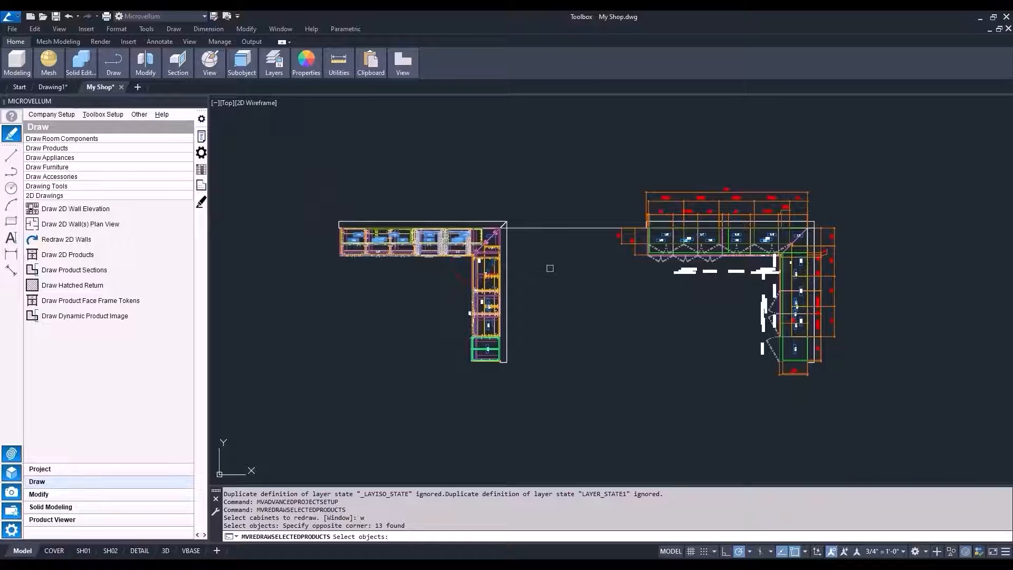
pyautogui.press('Return')
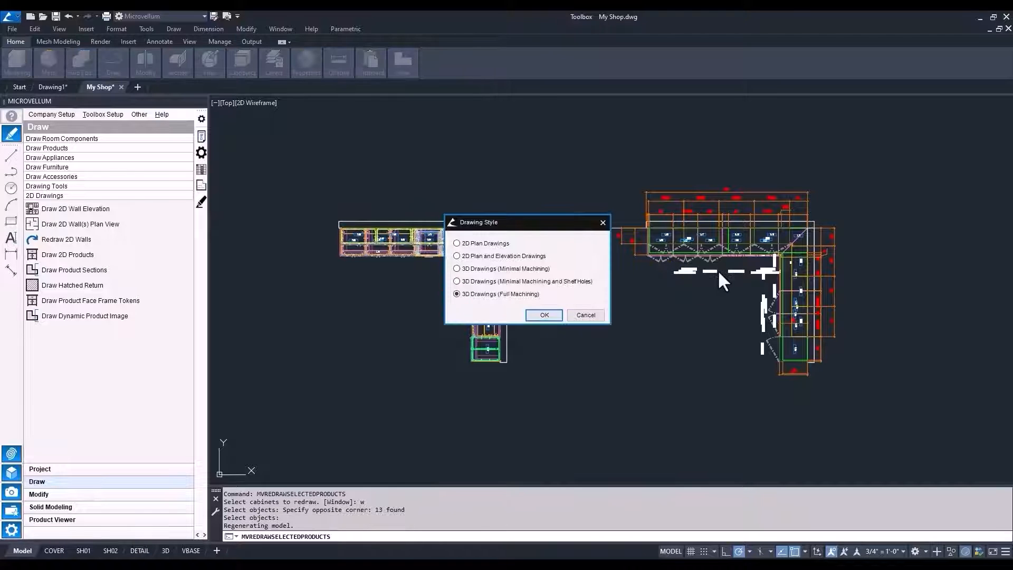
pyautogui.click(543, 315)
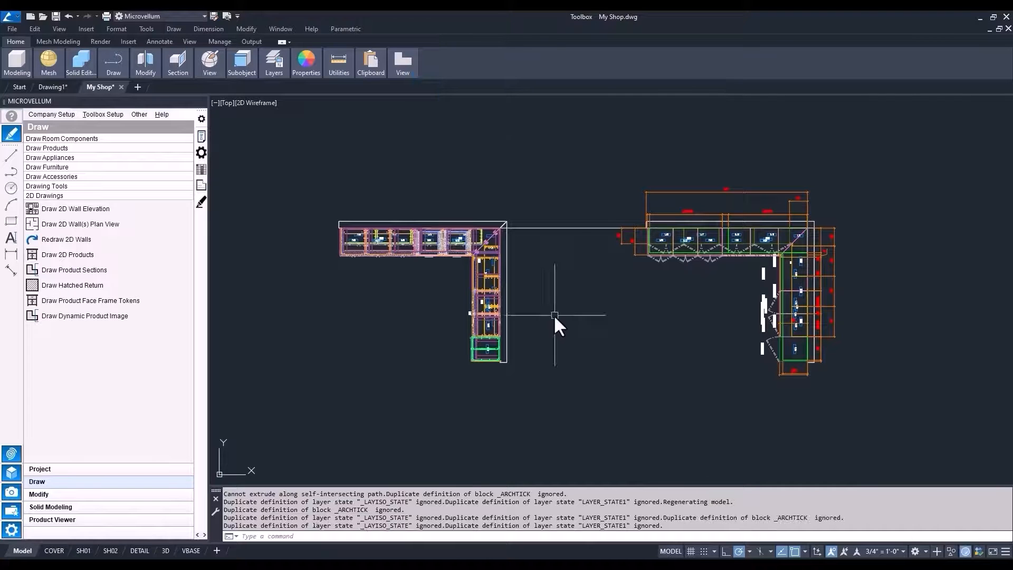
# Step: Erase the horizontal guide line between the 3D layout and the 2D plan view
pyautogui.scroll(4, 756, 267)
pyautogui.moveTo(756, 276); pyautogui.dragTo(677, 334, button='middle')
pyautogui.scroll(-4, 571, 315)
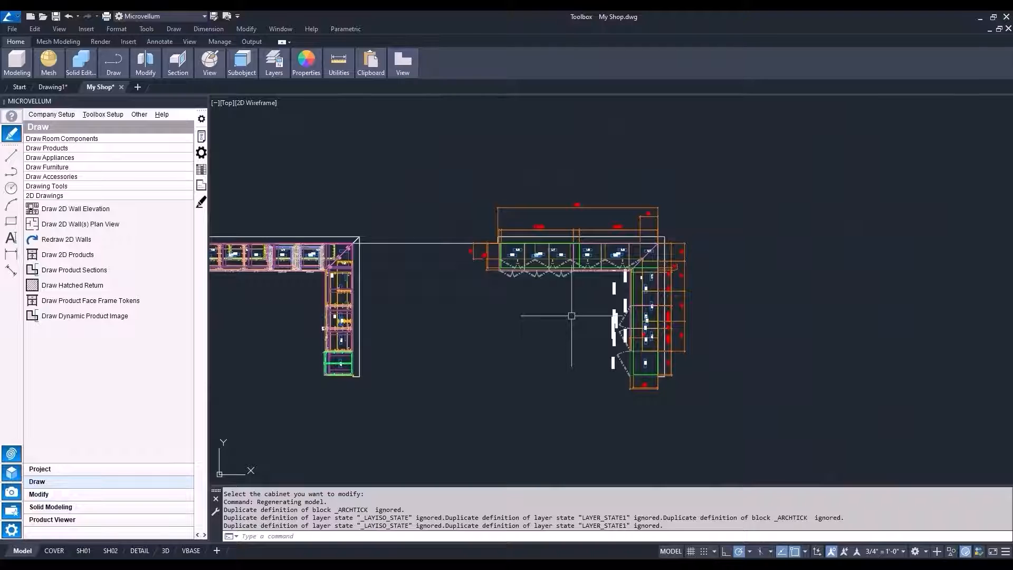
pyautogui.click(438, 244)
pyautogui.press('Delete')
# Step: Draw a vertical polyline guide from the outer end of the plan view's horizontal wall straight down into the empty space below
pyautogui.write('p')
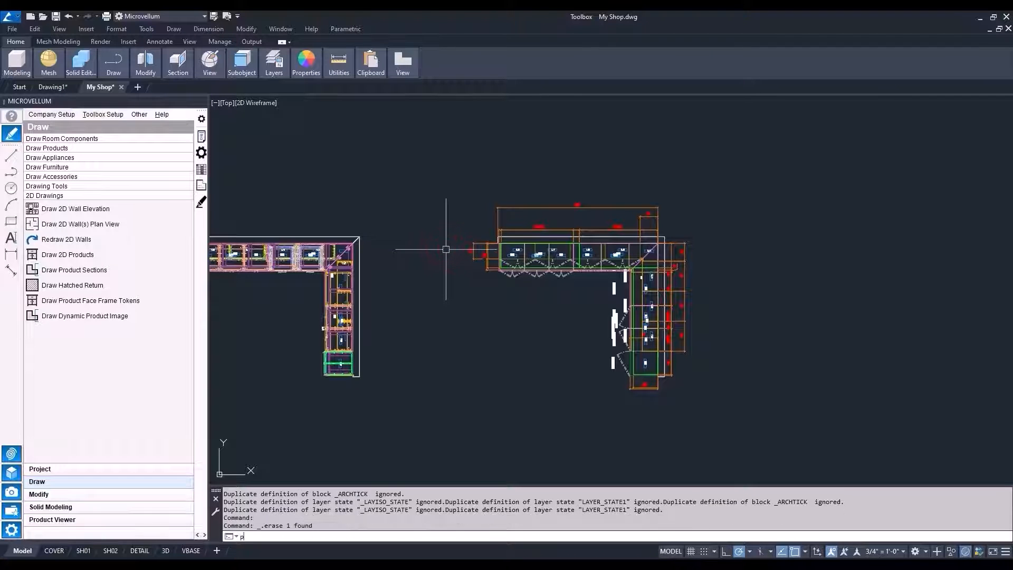
pyautogui.write('l')
pyautogui.press('Return')
pyautogui.scroll(5, 499, 248)
pyautogui.click(557, 266)
pyautogui.scroll(-6, 551, 262)
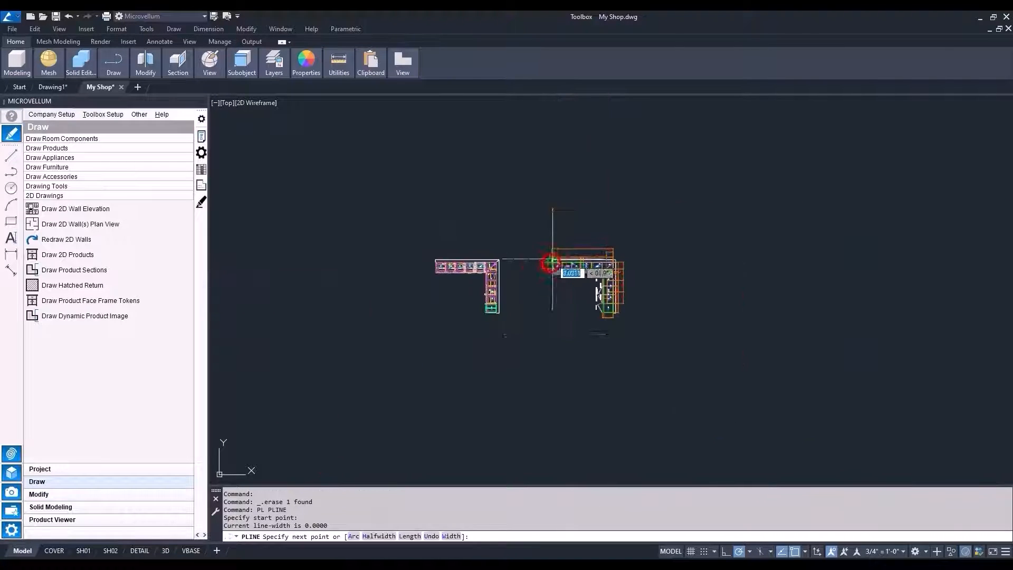
pyautogui.click(553, 409)
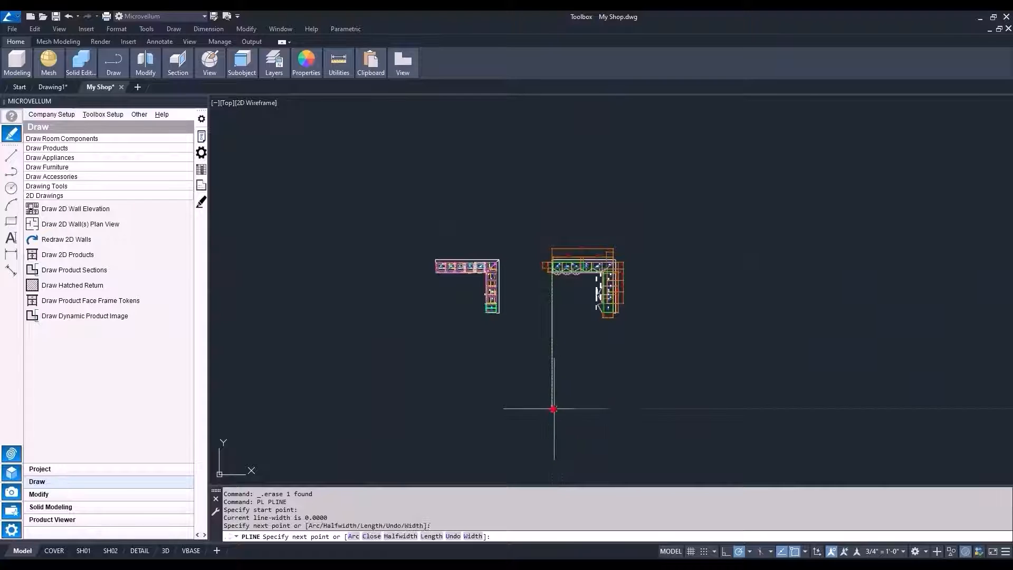
pyautogui.press('Return')
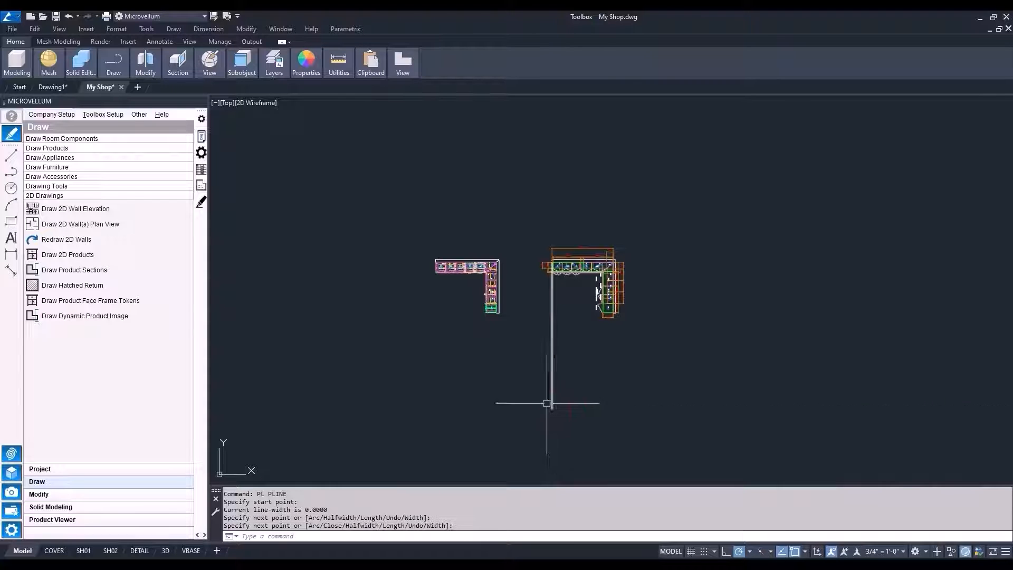
# Step: Draw the 2D elevation of the horizontal wall with all its cabinets, placed at the lower end of the vertical guide line
pyautogui.click(96, 209)
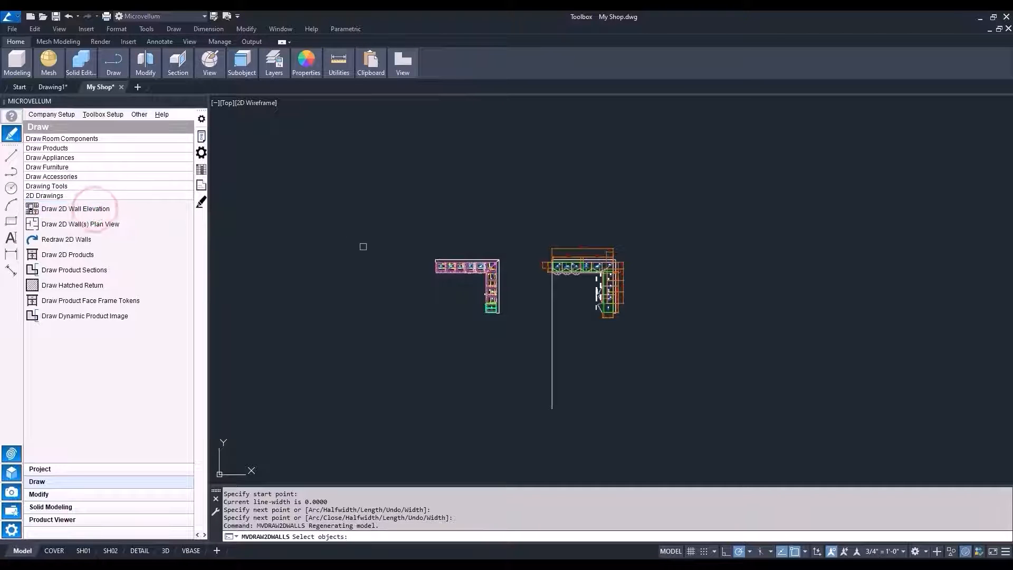
pyautogui.click(505, 254)
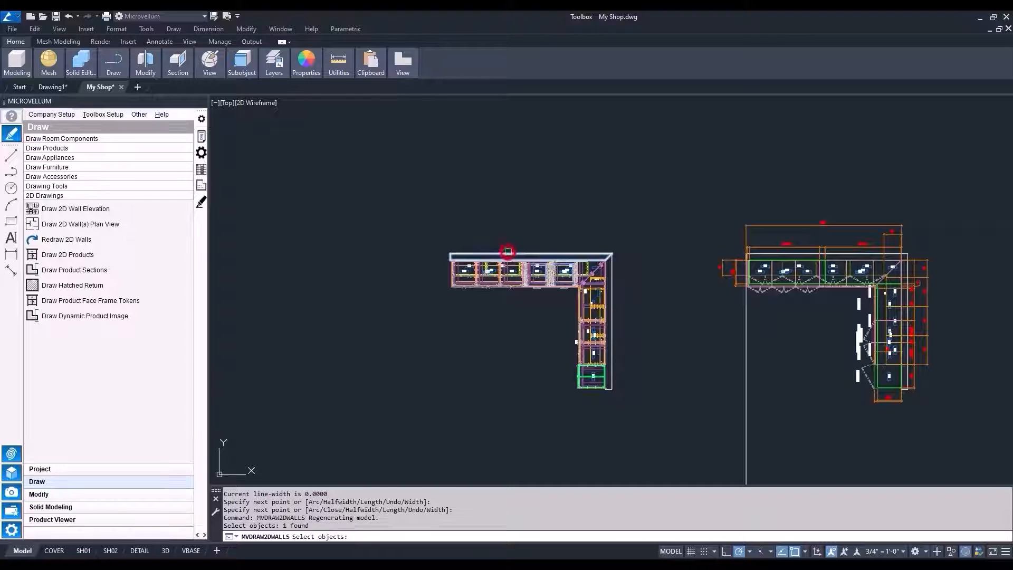
pyautogui.scroll(-2, 504, 247)
pyautogui.moveTo(577, 280); pyautogui.dragTo(510, 210, button='middle')
pyautogui.press('Return')
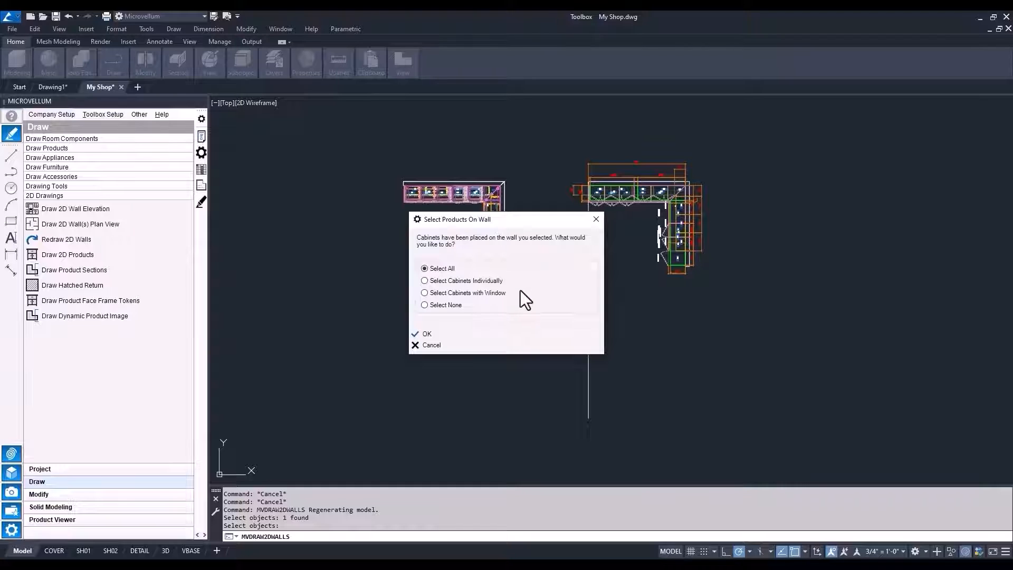
pyautogui.click(445, 334)
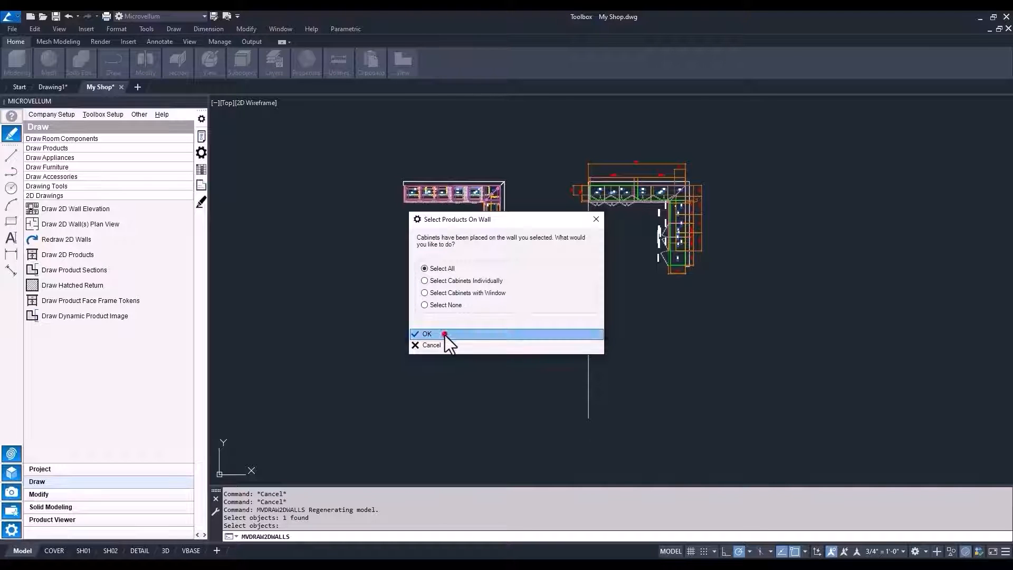
pyautogui.click(586, 420)
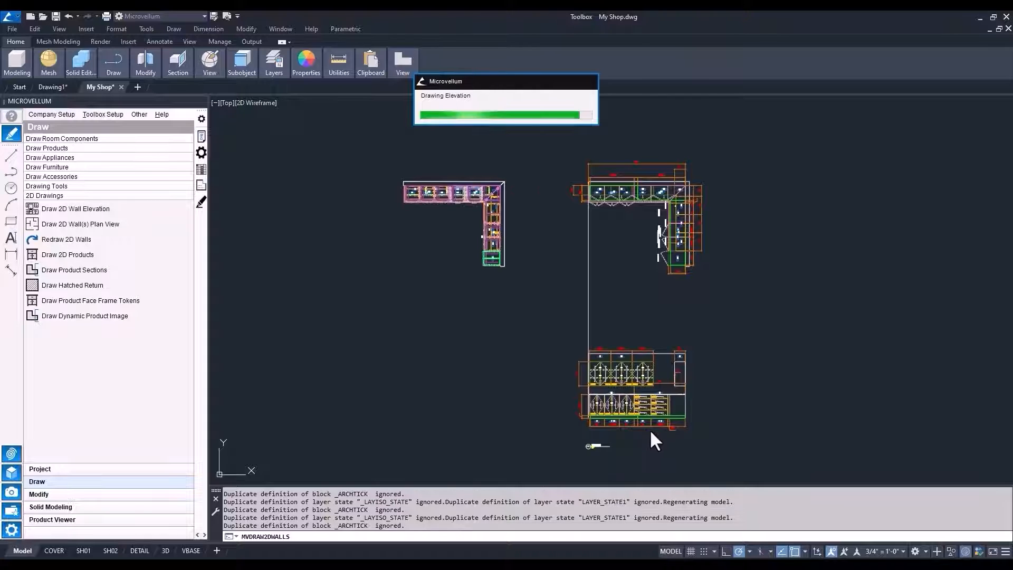
# Step: Inspect the new elevation, and erase the vertical guide line between it and the plan view
pyautogui.moveTo(650, 429); pyautogui.dragTo(585, 417, button='middle')
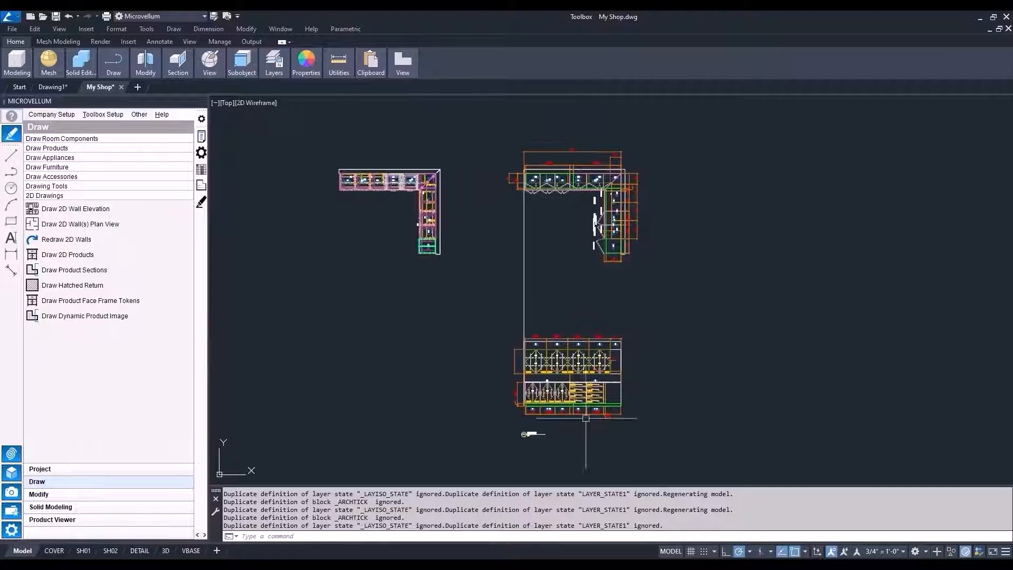
pyautogui.scroll(4, 586, 418)
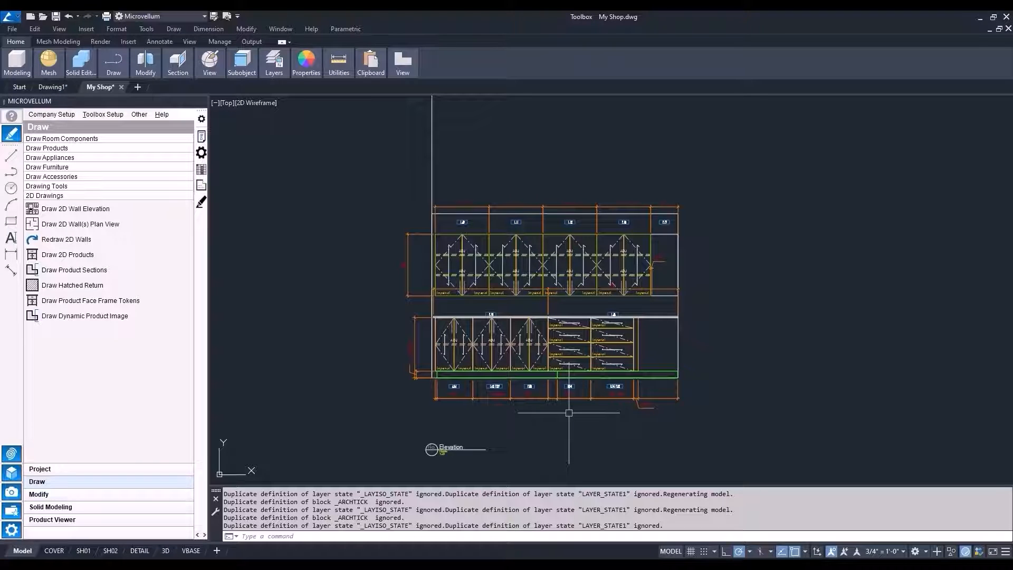
pyautogui.scroll(-4, 568, 412)
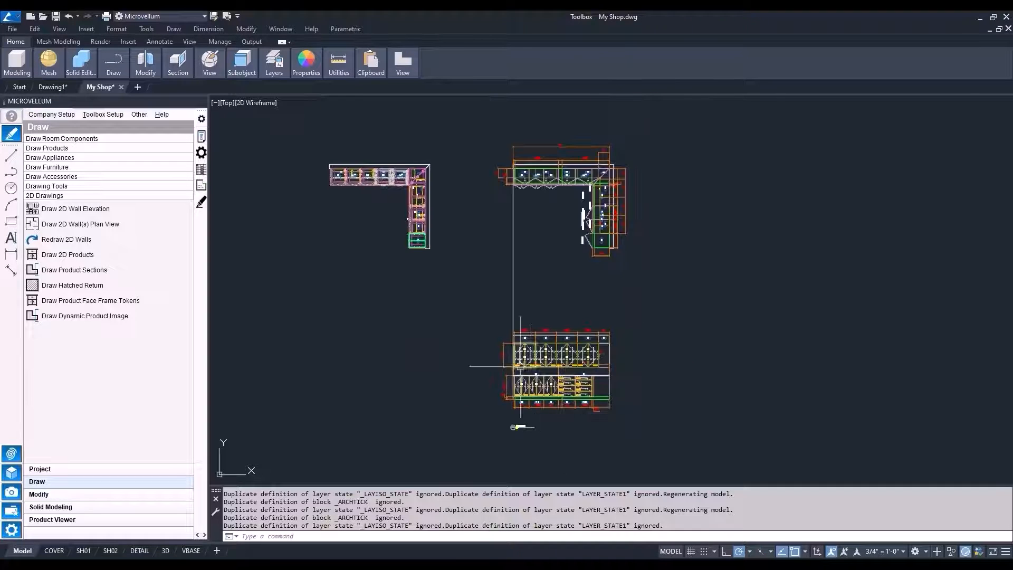
pyautogui.click(511, 283)
pyautogui.press('Delete')
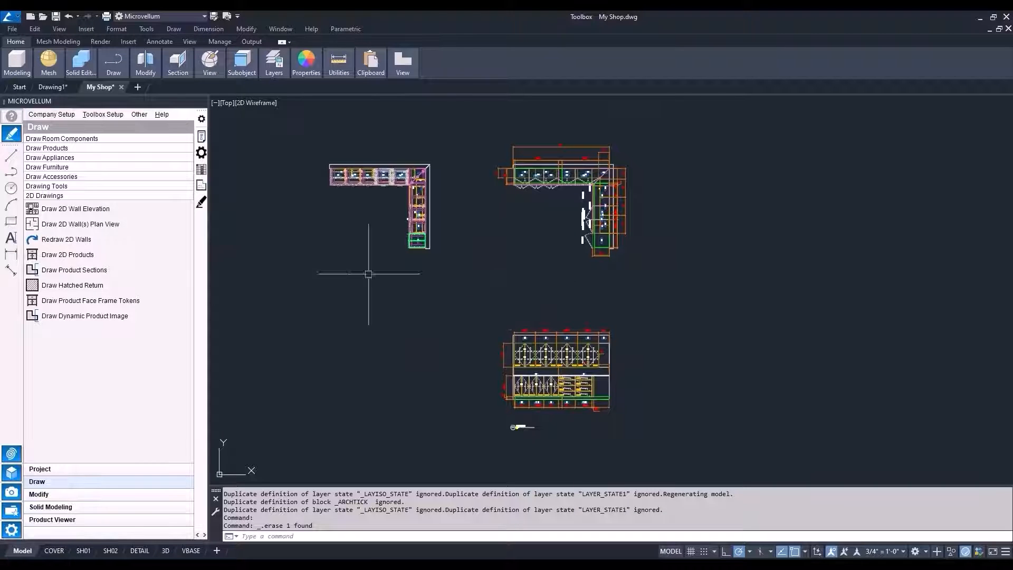
# Step: Draw the 2D elevation of the vertical wall with all its cabinets, placed beside the first elevation and aligned with its floor line
pyautogui.click(88, 210)
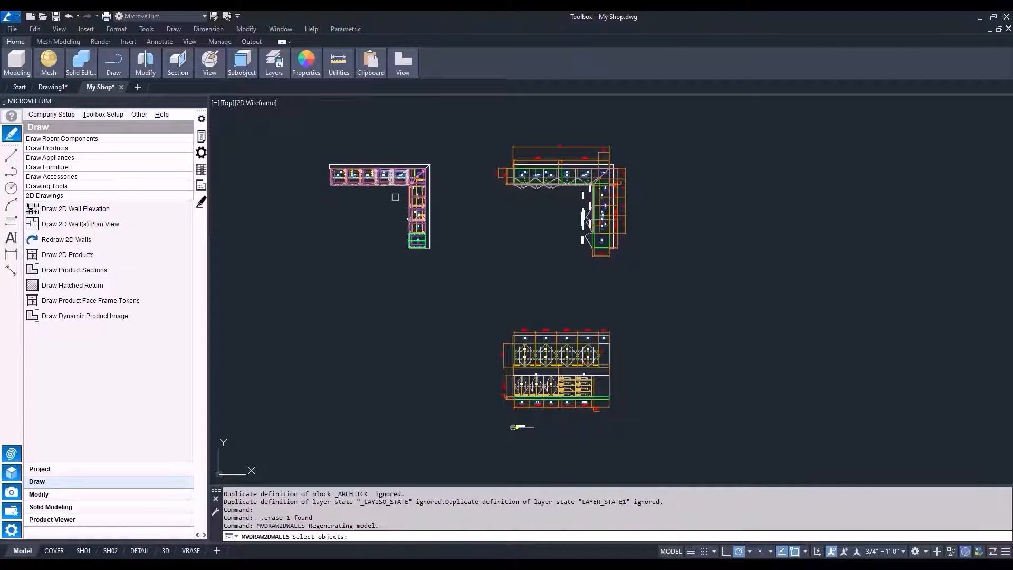
pyautogui.click(429, 191)
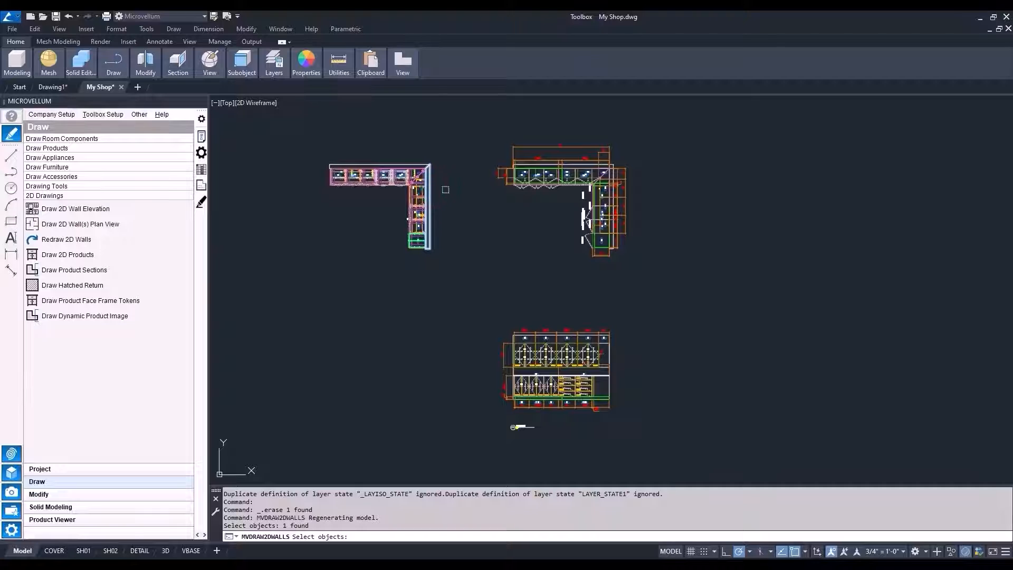
pyautogui.press('Return')
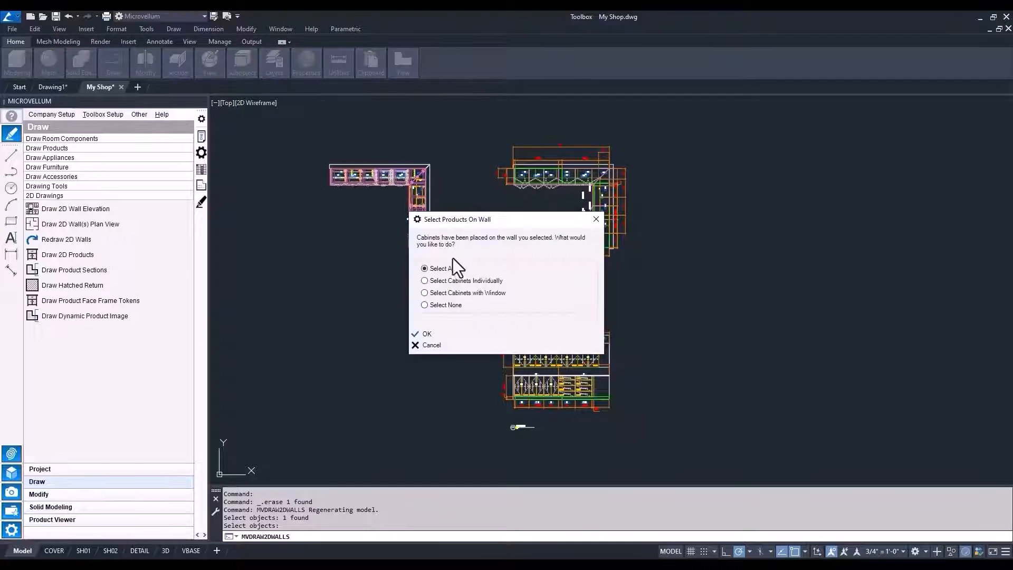
pyautogui.click(428, 335)
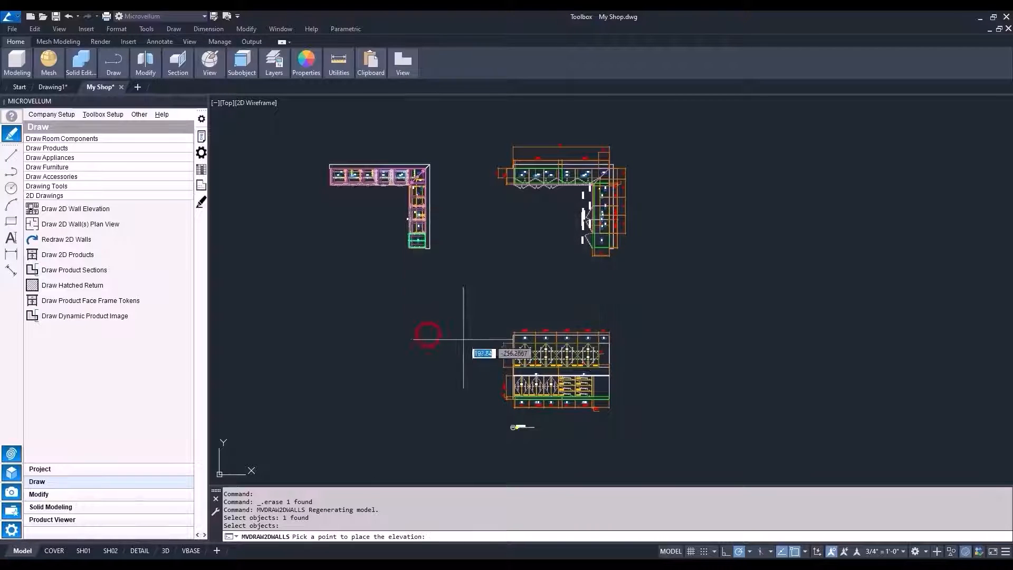
pyautogui.scroll(4, 633, 411)
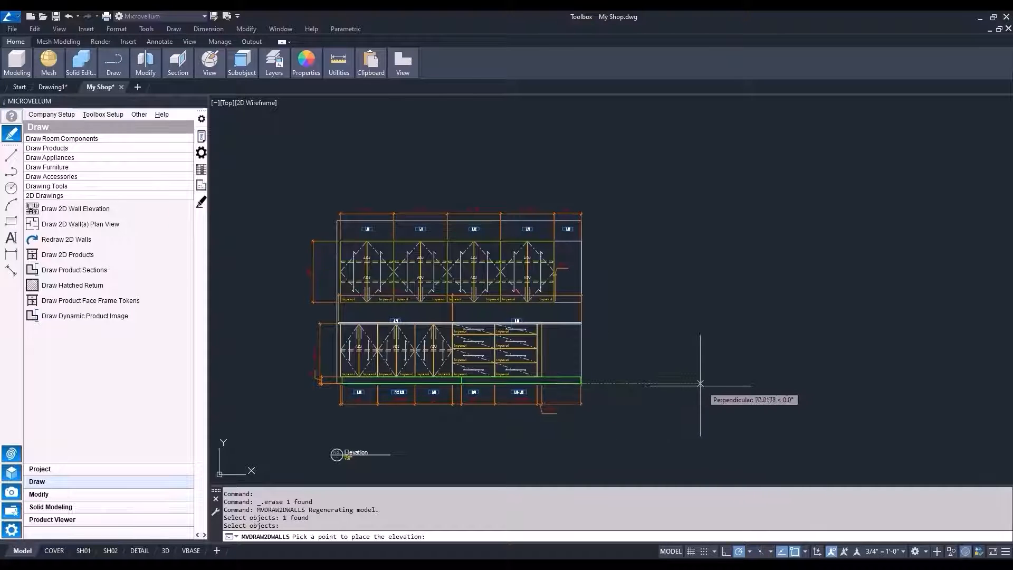
pyautogui.click(753, 383)
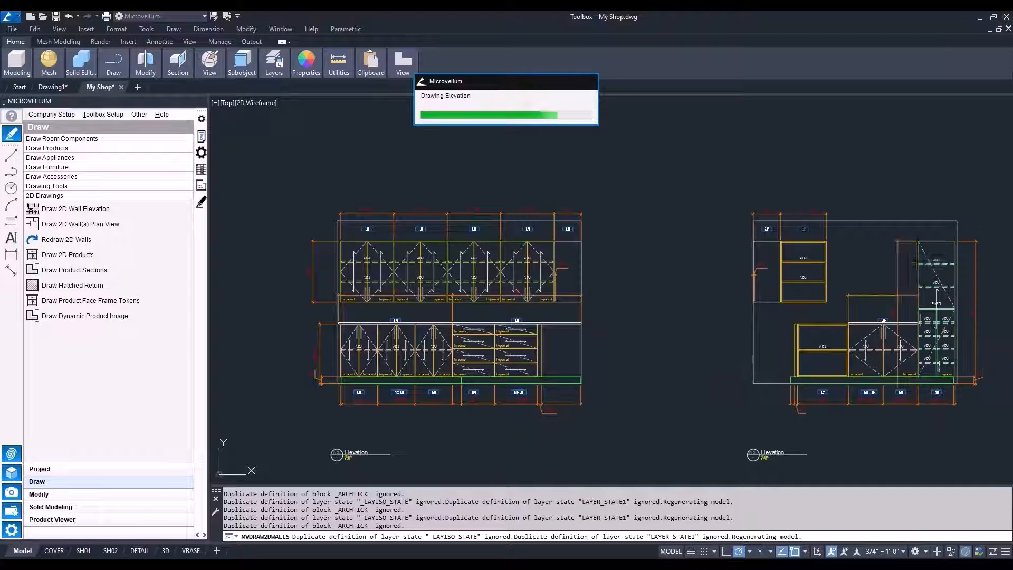
# Step: Examine the cabinets, dimensions and item numbers in both wall elevations, including the empty corners where the adjoining cabinets return
pyautogui.moveTo(755, 390); pyautogui.dragTo(668, 388, button='middle')
pyautogui.scroll(1, 700, 383)
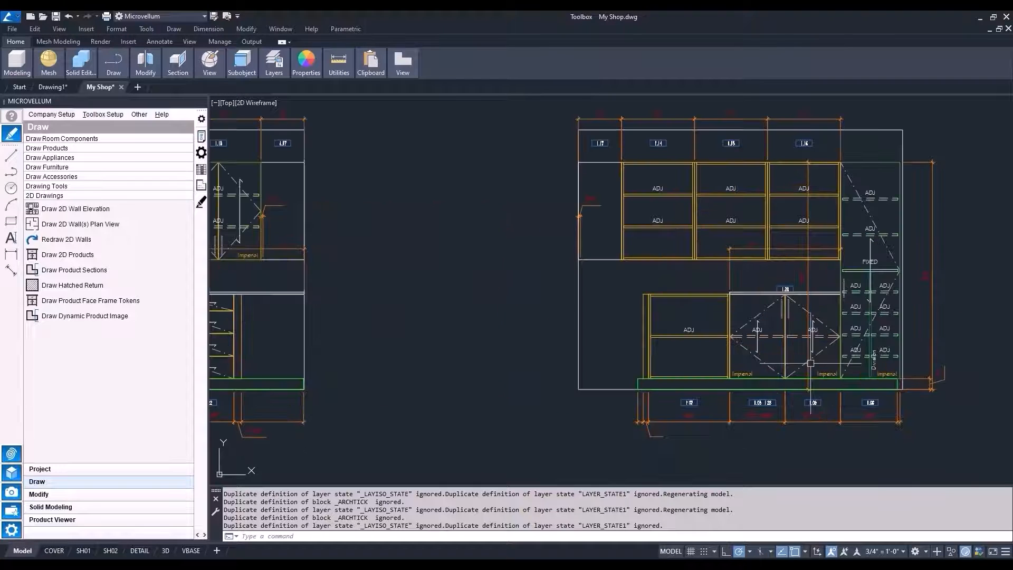
pyautogui.scroll(1, 818, 338)
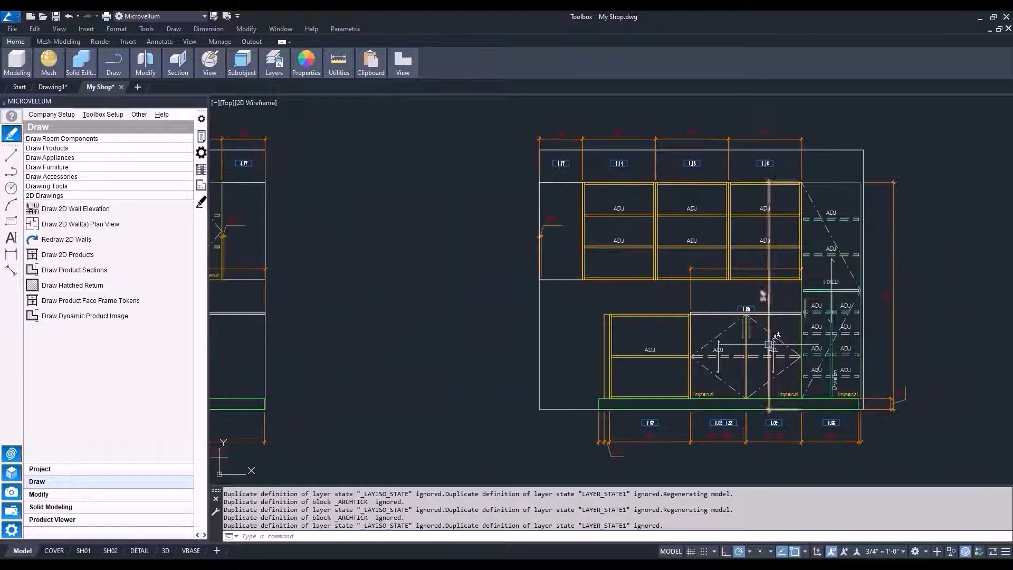
pyautogui.scroll(-2, 484, 355)
pyautogui.moveTo(484, 355); pyautogui.dragTo(646, 350, button='middle')
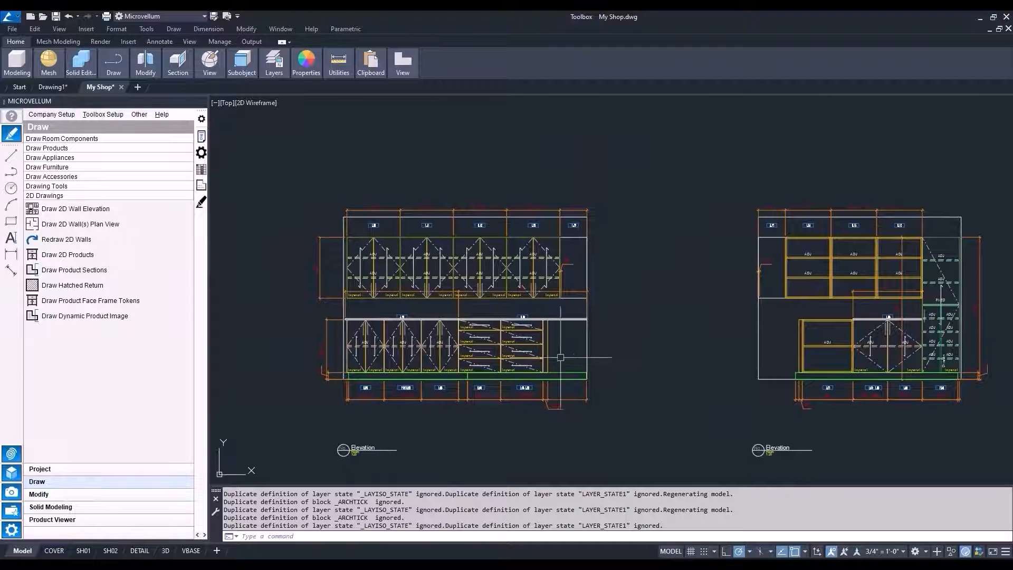
pyautogui.scroll(1, 457, 358)
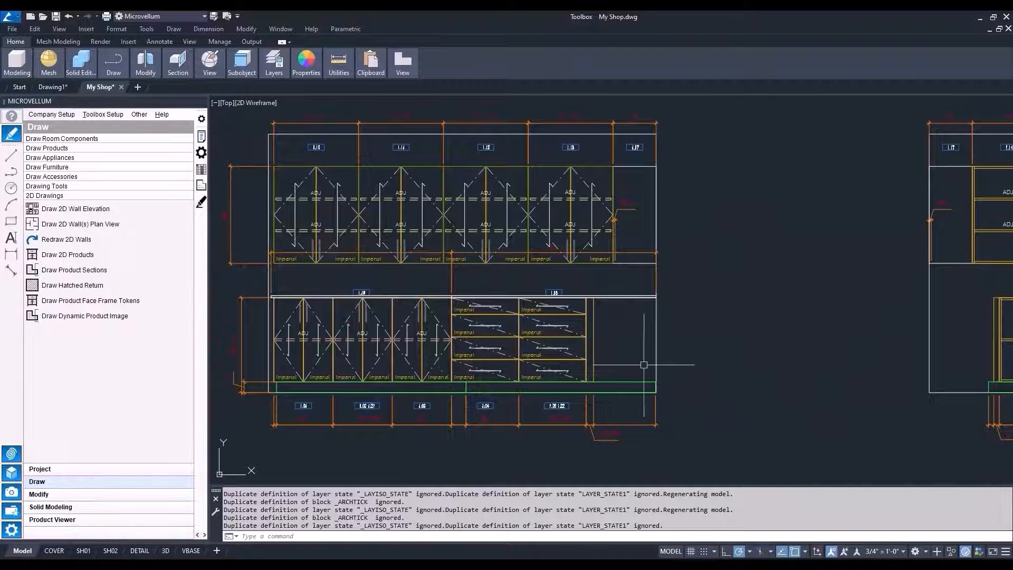
pyautogui.scroll(-1, 686, 369)
pyautogui.moveTo(700, 372); pyautogui.dragTo(622, 369, button='middle')
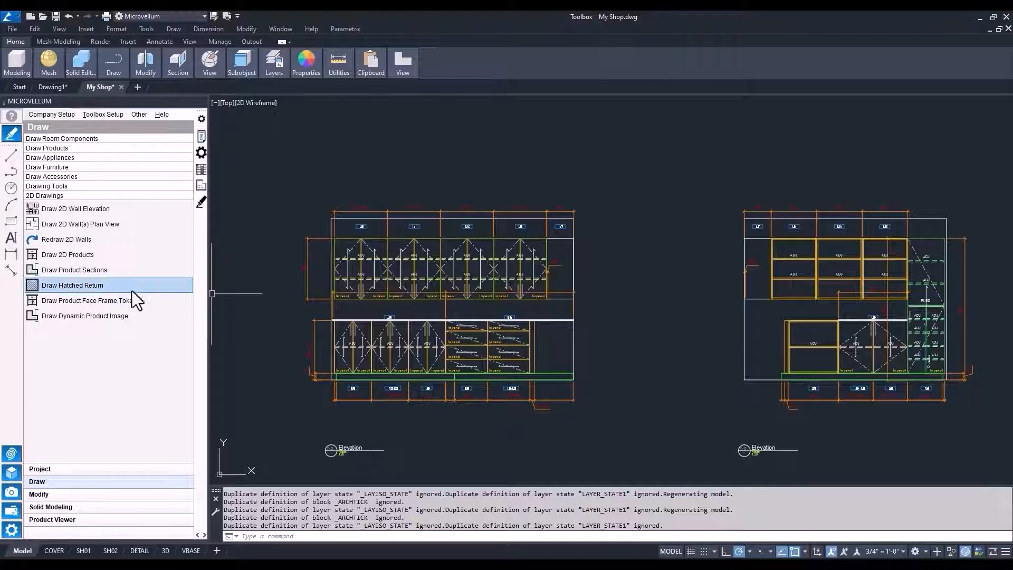
# Step: Draw a right-hand hatched base cabinet return, 24 deep, at the lower outer corner of the horizontal wall's elevation beside the drawer cabinets
pyautogui.click(115, 288)
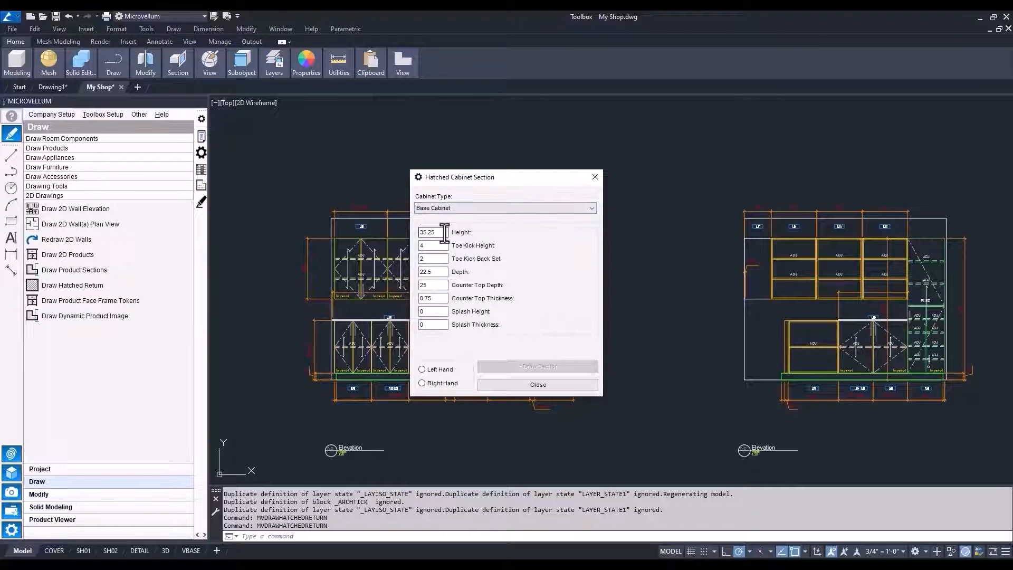
pyautogui.doubleClick(443, 272)
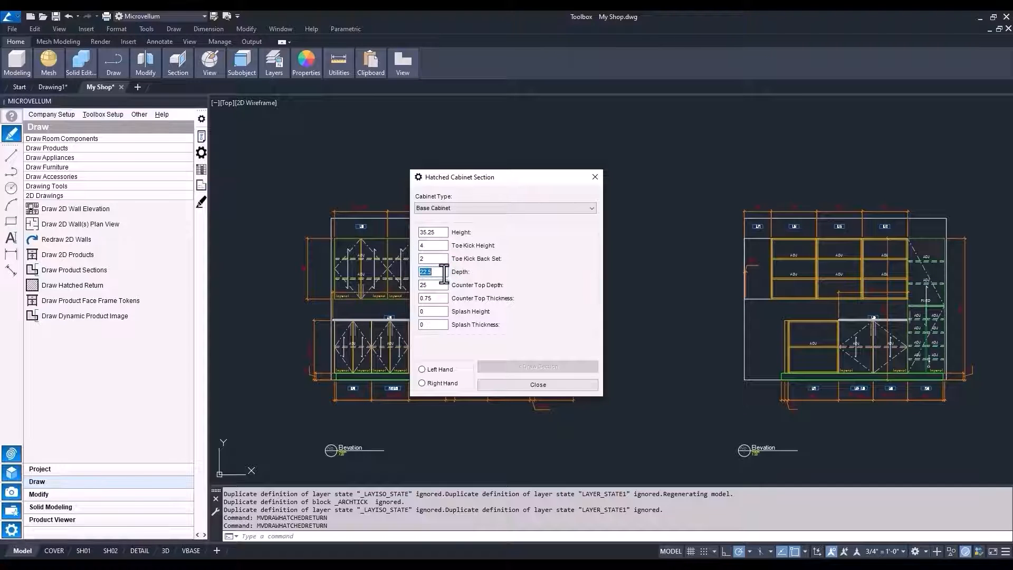
pyautogui.write('24')
pyautogui.click(422, 383)
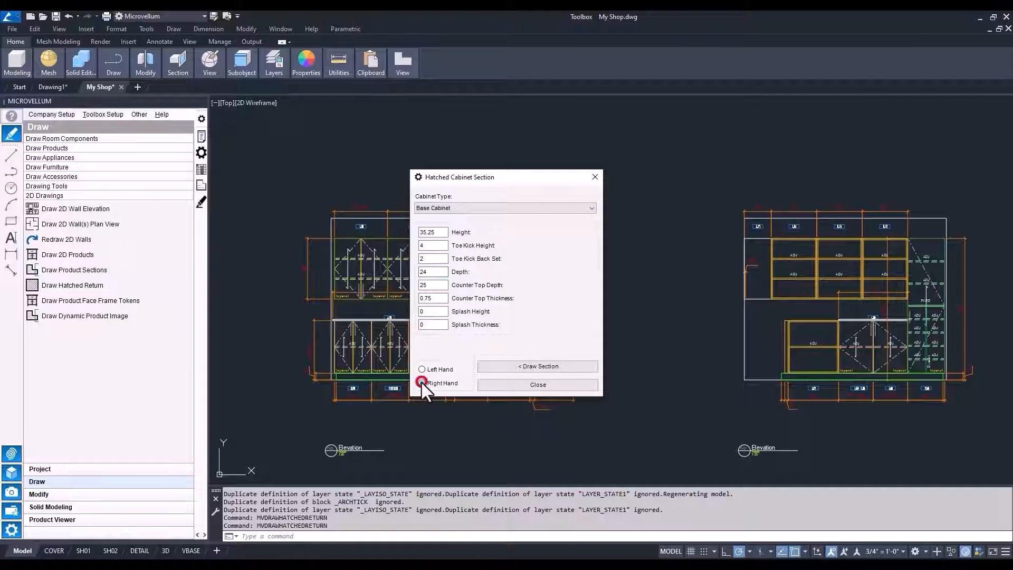
pyautogui.click(501, 366)
pyautogui.scroll(5, 572, 385)
pyautogui.scroll(2, 575, 393)
pyautogui.click(585, 399)
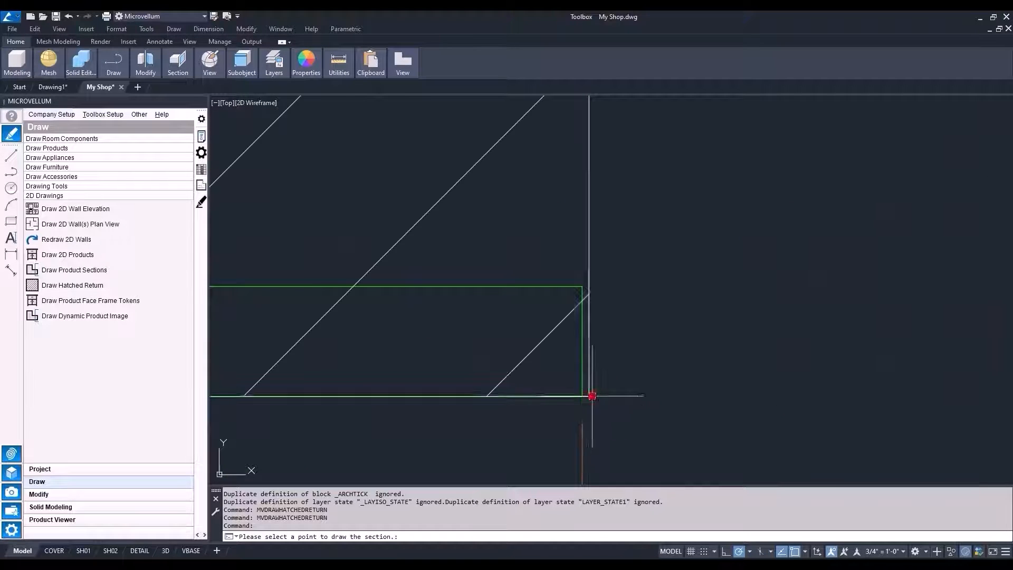
# Step: Draw a right-hand hatched upper cabinet return in the same elevation, 36 high, 84 off the floor and 14 deep, from the same floor corner
pyautogui.scroll(-5, 586, 400)
pyautogui.scroll(-3, 544, 315)
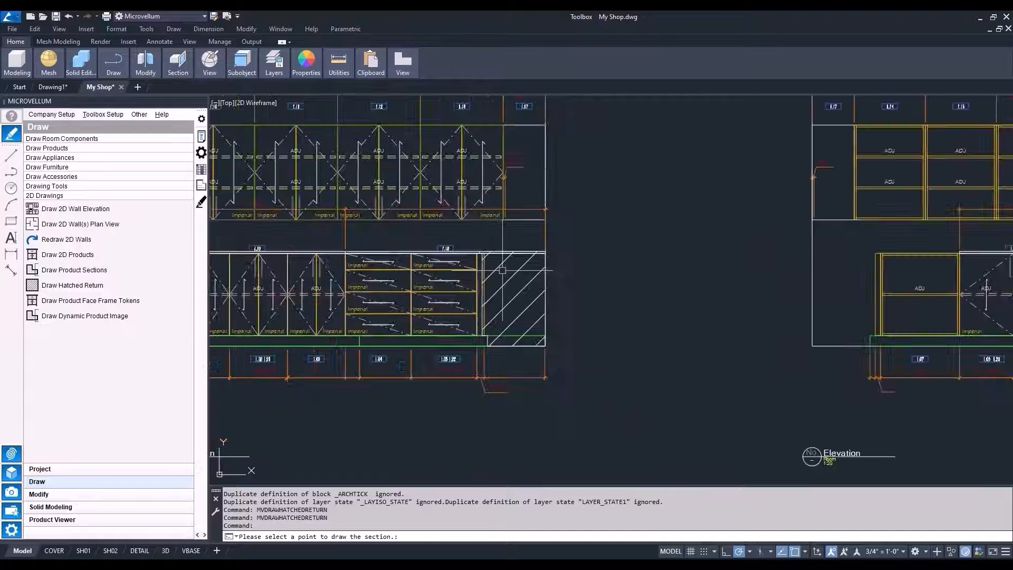
pyautogui.moveTo(520, 272)
pyautogui.mouseDown(button='middle')
pyautogui.moveTo(557, 326)
pyautogui.moveTo(616, 323)
pyautogui.mouseUp(button='middle')
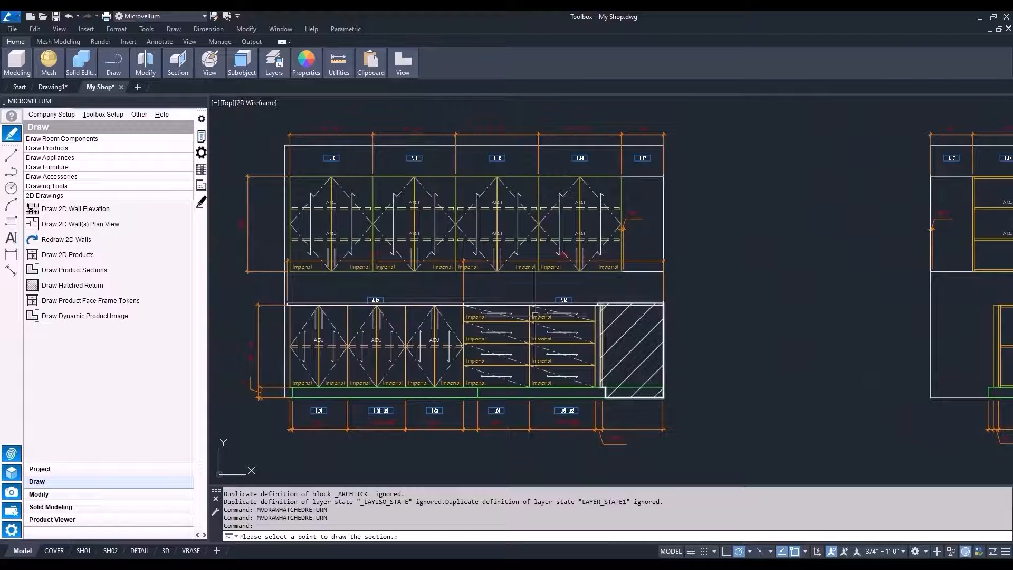
pyautogui.click(116, 288)
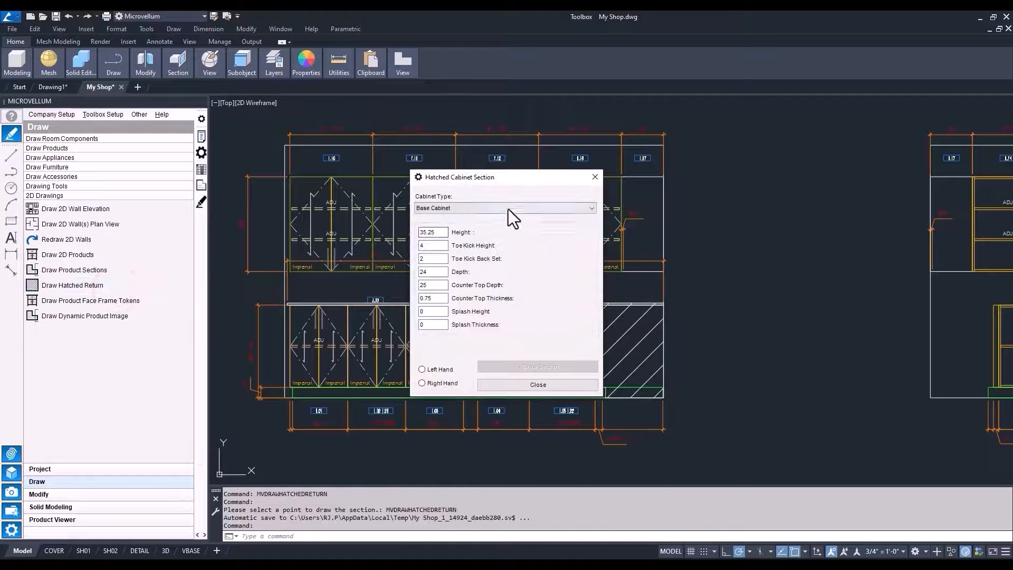
pyautogui.click(509, 207)
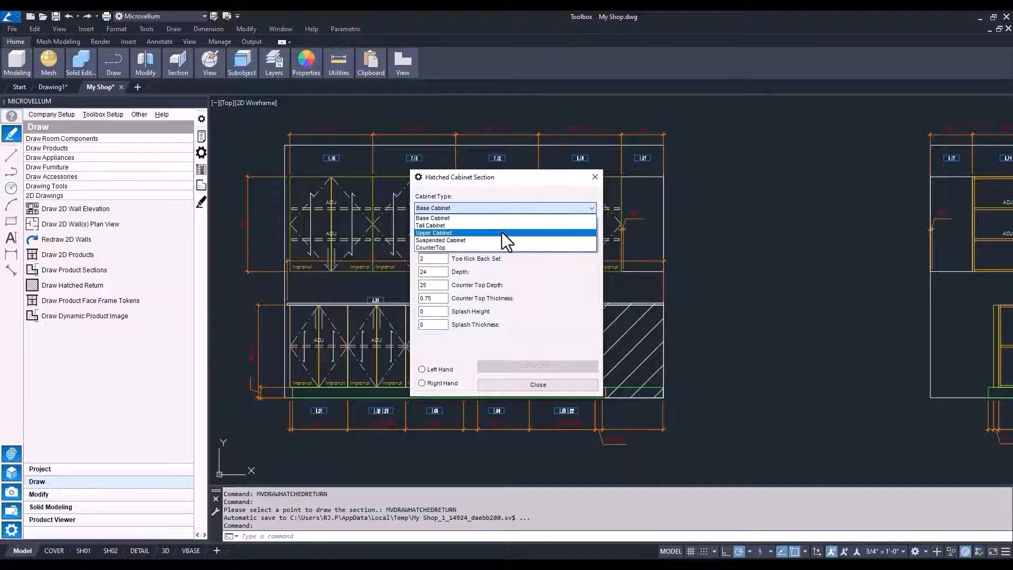
pyautogui.click(501, 232)
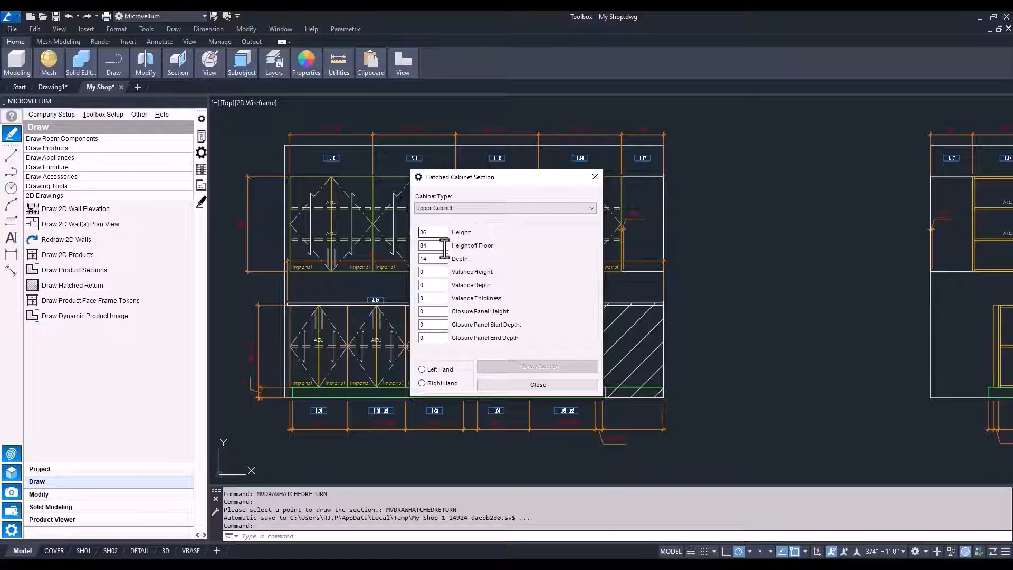
pyautogui.click(421, 382)
pyautogui.click(498, 365)
pyautogui.scroll(6, 655, 399)
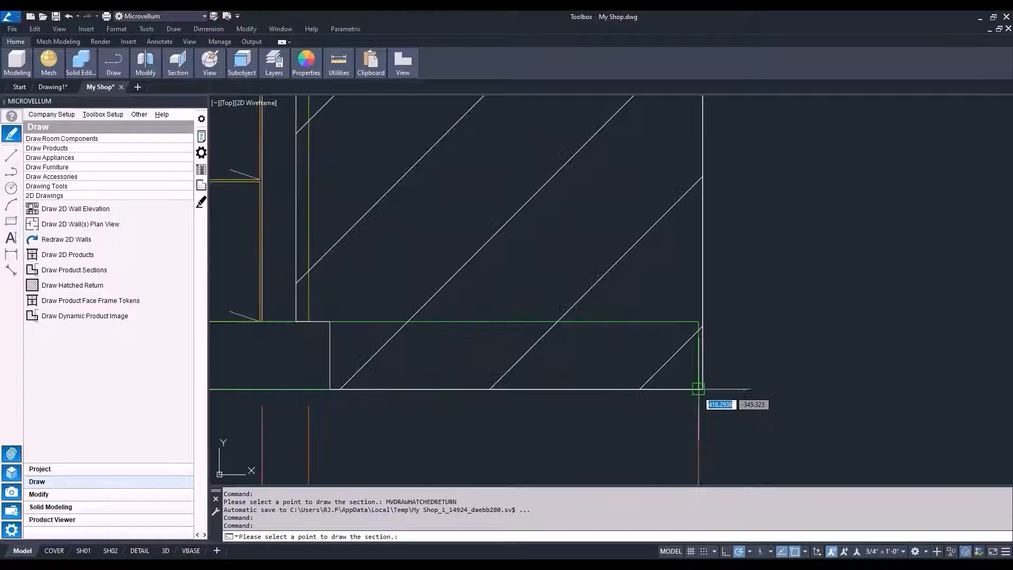
pyautogui.scroll(-6, 657, 391)
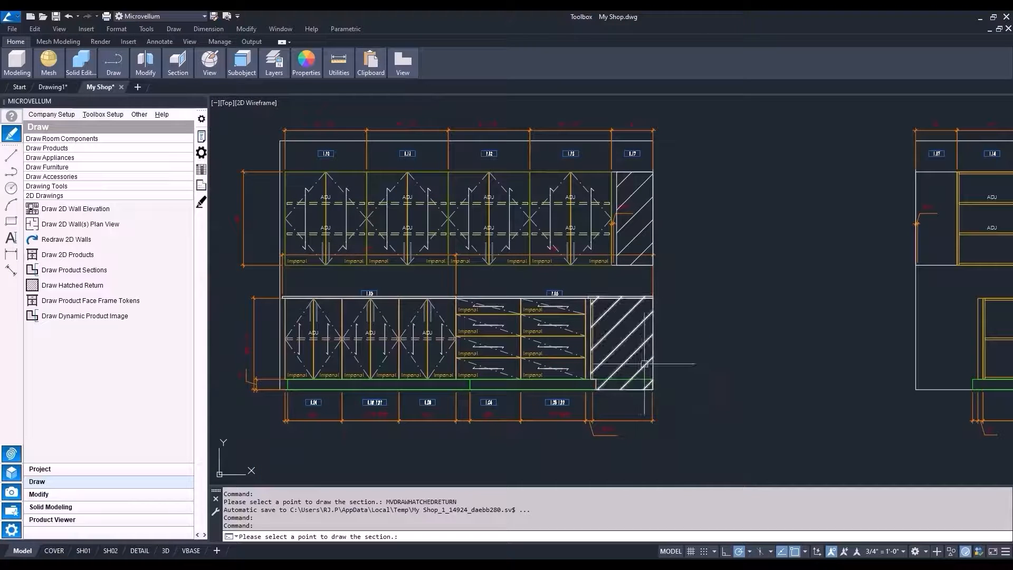
# Step: Draw a left-hand hatched upper cabinet return in the empty upper corner of the vertical wall's elevation
pyautogui.scroll(-3, 626, 307)
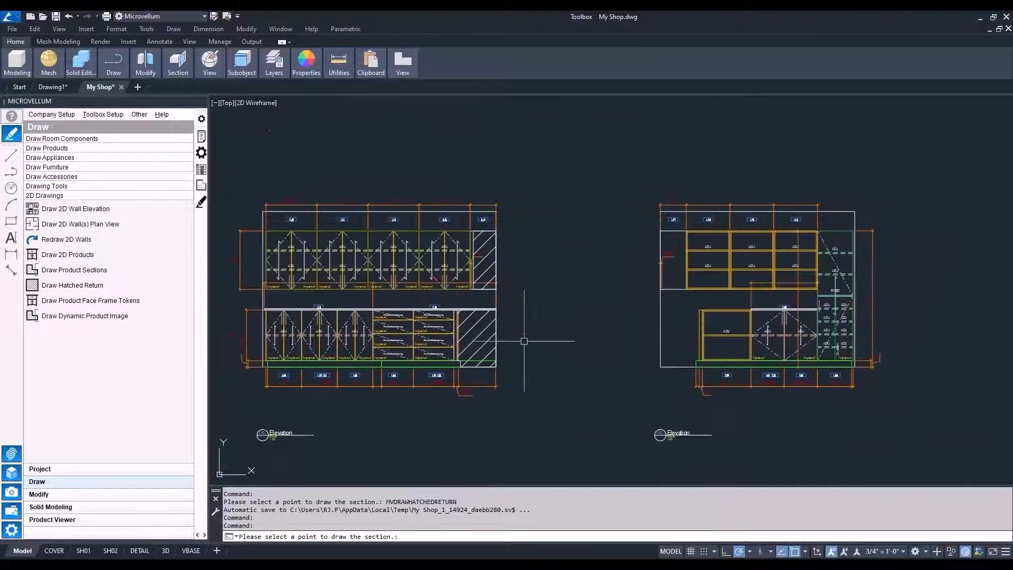
pyautogui.click(112, 287)
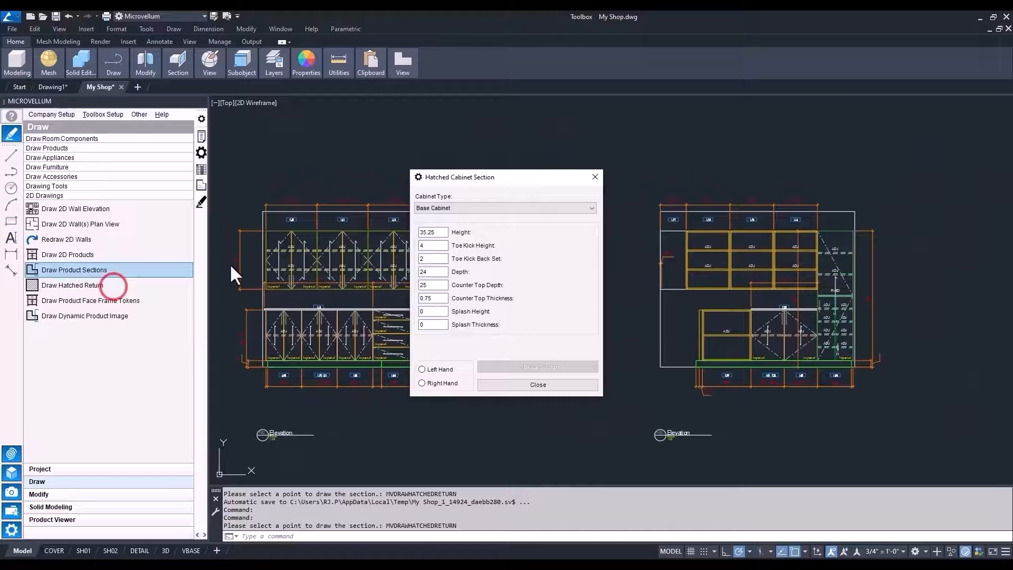
pyautogui.click(464, 209)
pyautogui.click(464, 232)
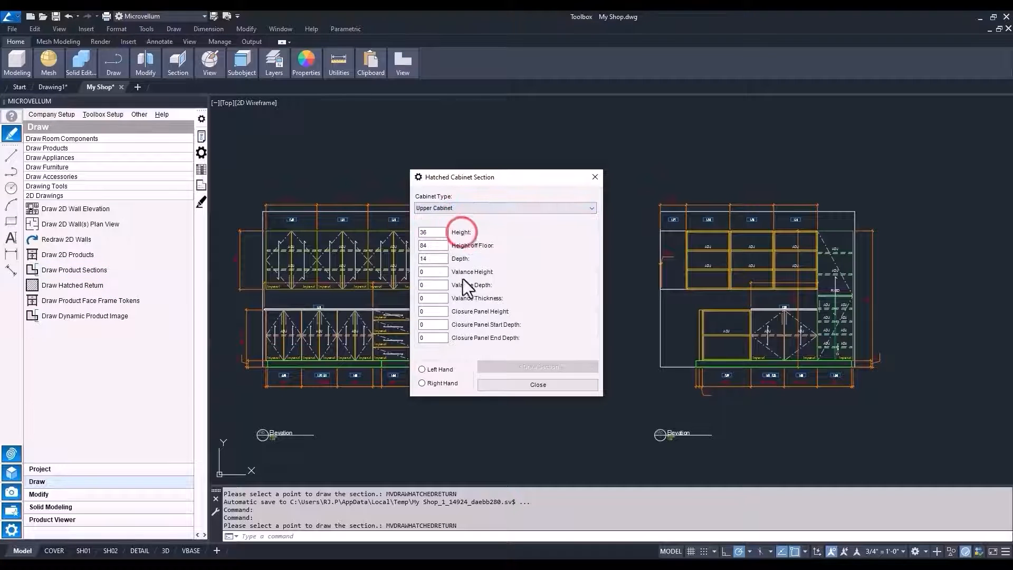
pyautogui.click(433, 369)
pyautogui.click(505, 365)
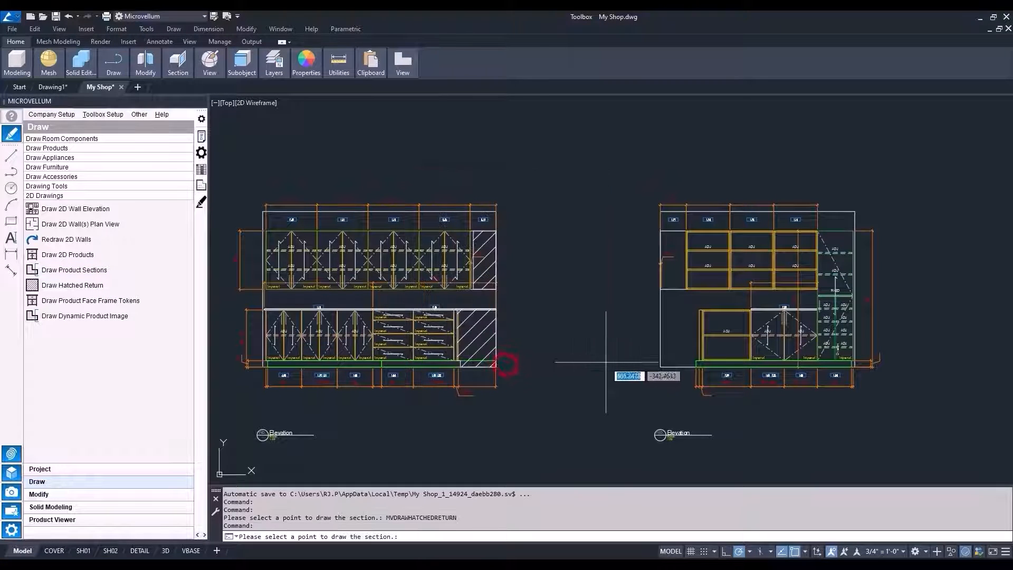
pyautogui.scroll(4, 659, 353)
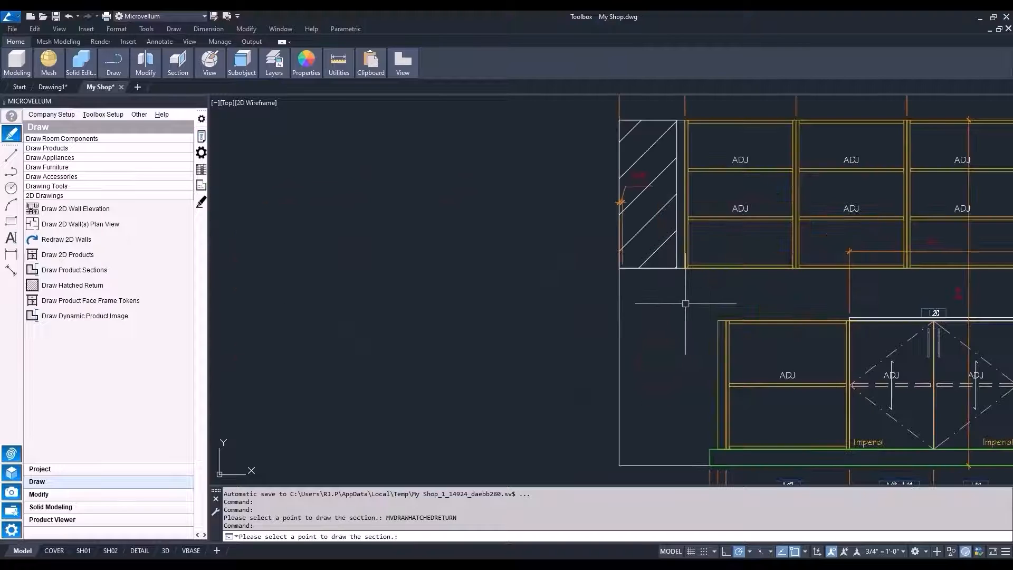
# Step: Draw a left-hand hatched base cabinet return, 24 deep, in the empty lower corner of the vertical wall's elevation
pyautogui.scroll(-2, 680, 306)
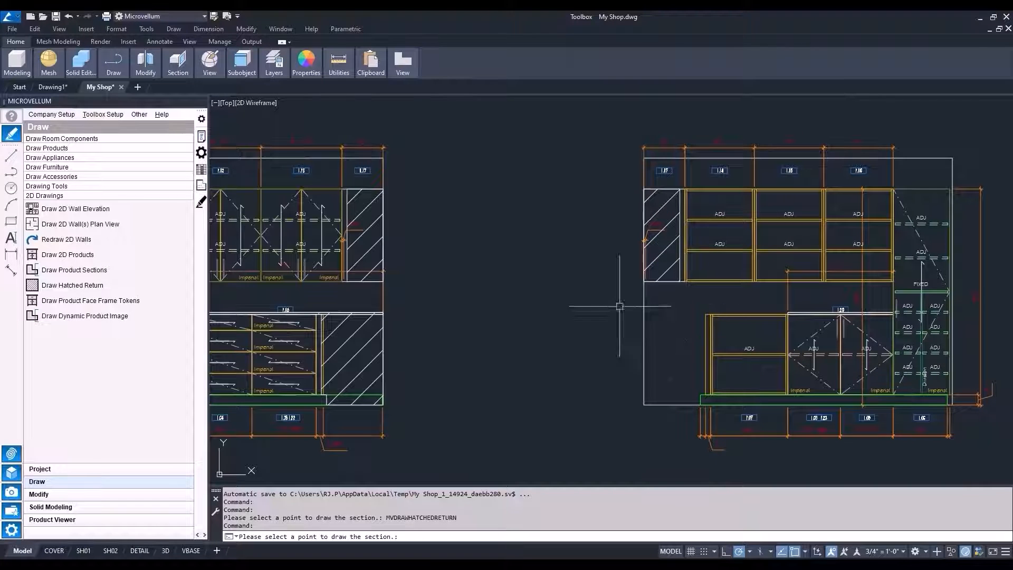
pyautogui.click(106, 289)
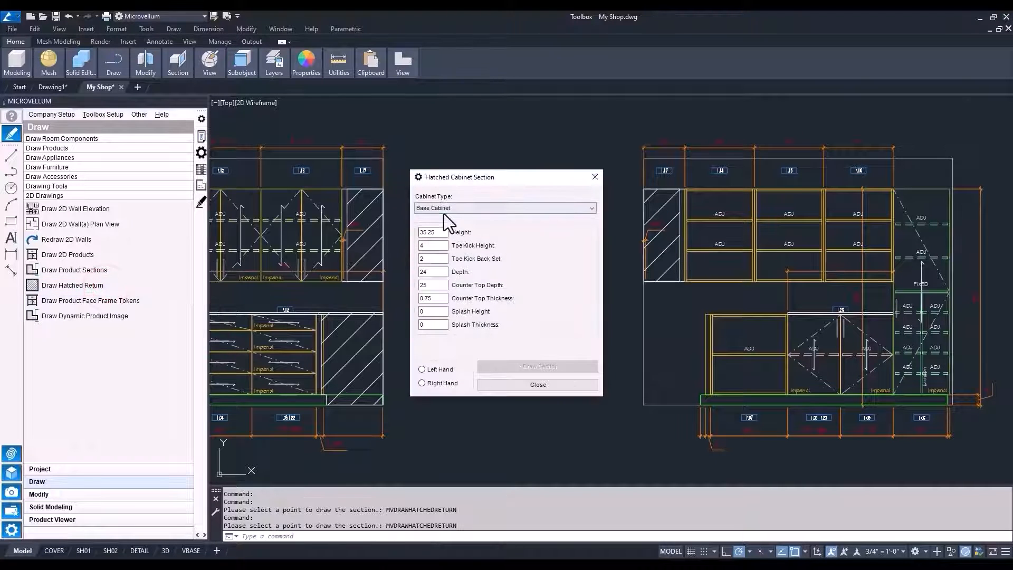
pyautogui.click(432, 370)
pyautogui.click(501, 368)
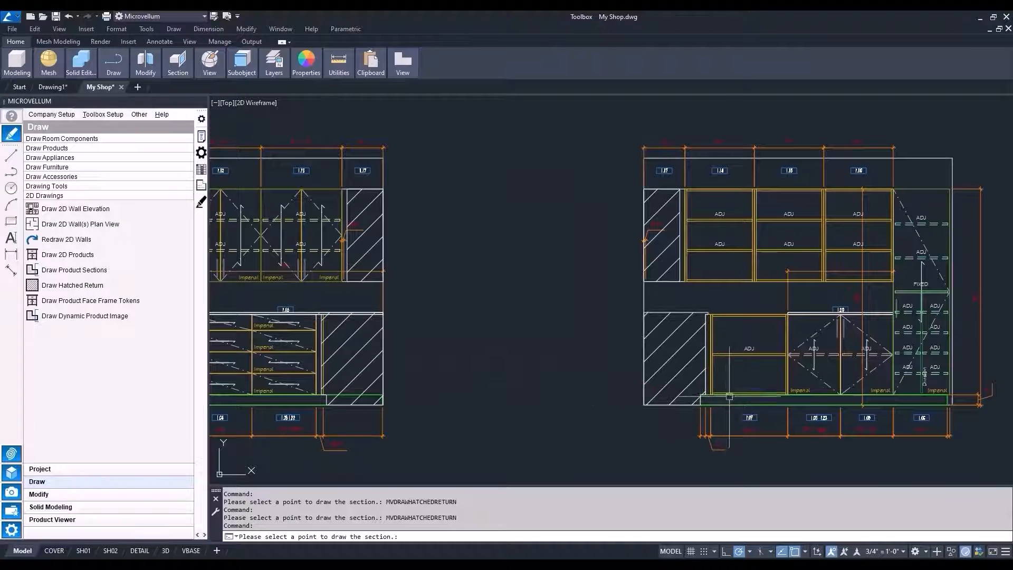
# Step: Examine the item number position options in the prompts of base cabinet 1.01, cancel them, and inspect its item number in the elevation
pyautogui.moveTo(749, 362); pyautogui.dragTo(735, 362, button='middle')
pyautogui.scroll(-2, 734, 363)
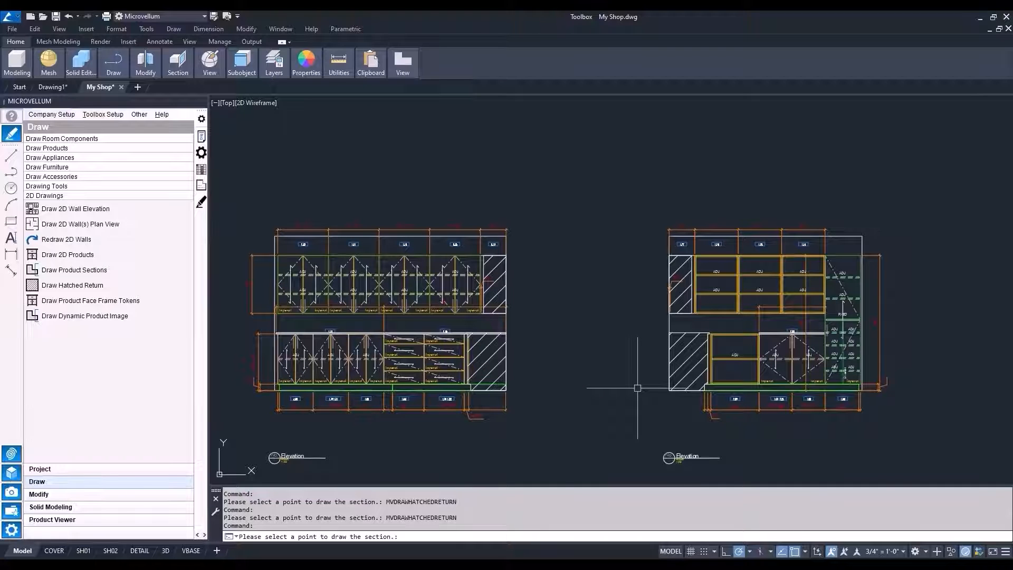
pyautogui.scroll(2, 341, 340)
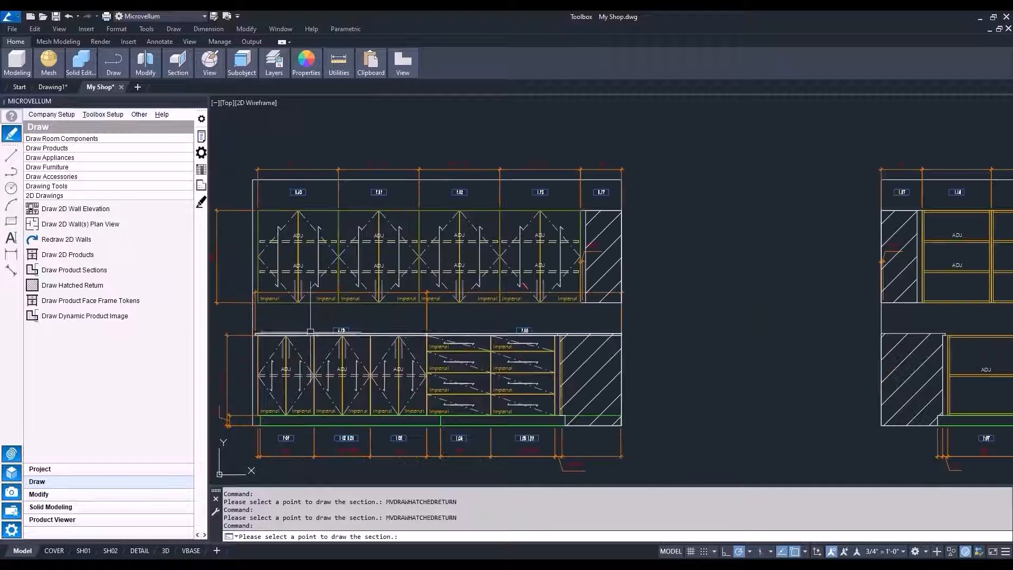
pyautogui.moveTo(313, 343)
pyautogui.mouseDown(button='middle')
pyautogui.moveTo(332, 323)
pyautogui.moveTo(391, 306)
pyautogui.mouseUp(button='middle')
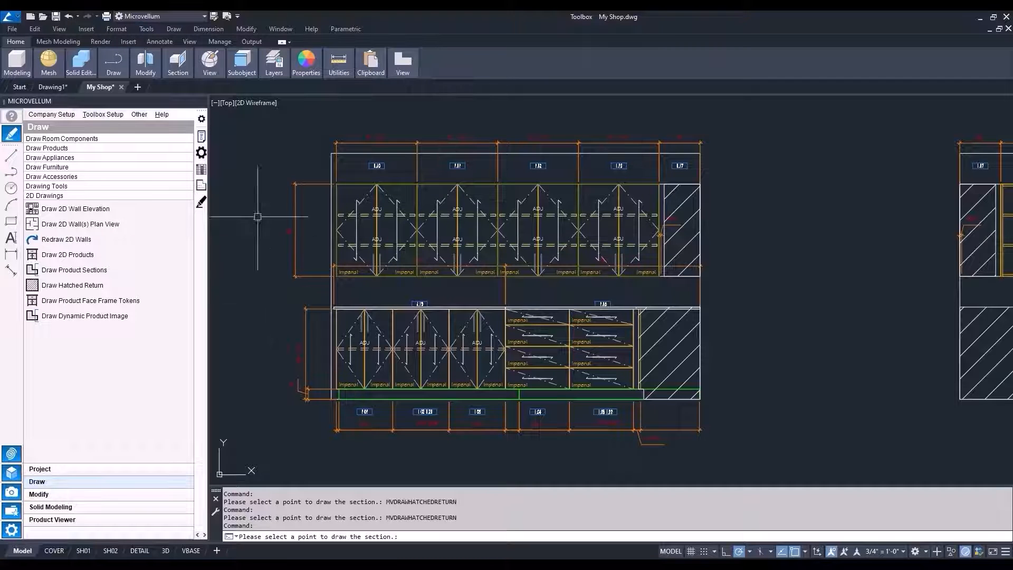
pyautogui.click(202, 136)
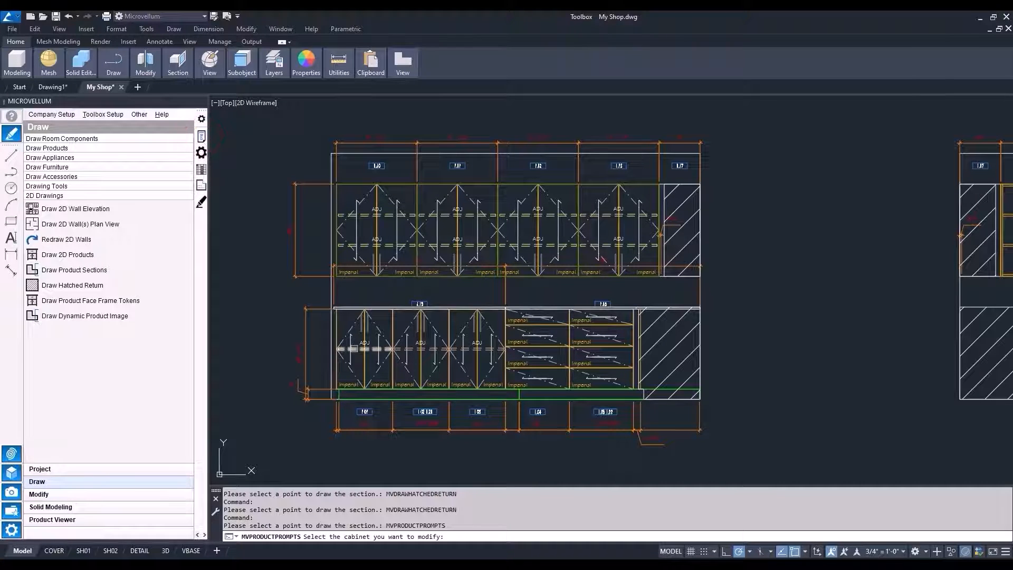
pyautogui.click(338, 316)
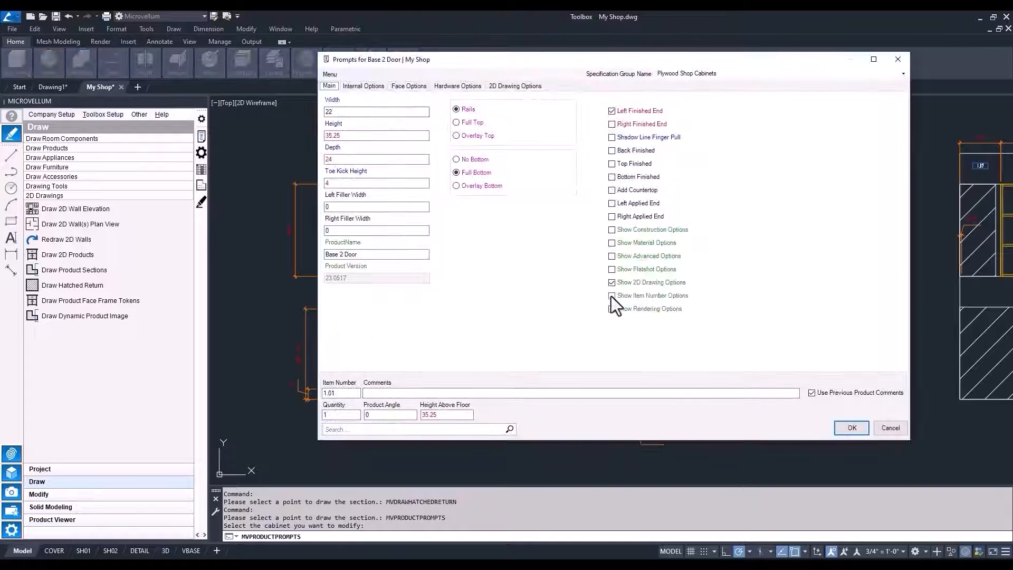
pyautogui.click(611, 295)
pyautogui.click(519, 86)
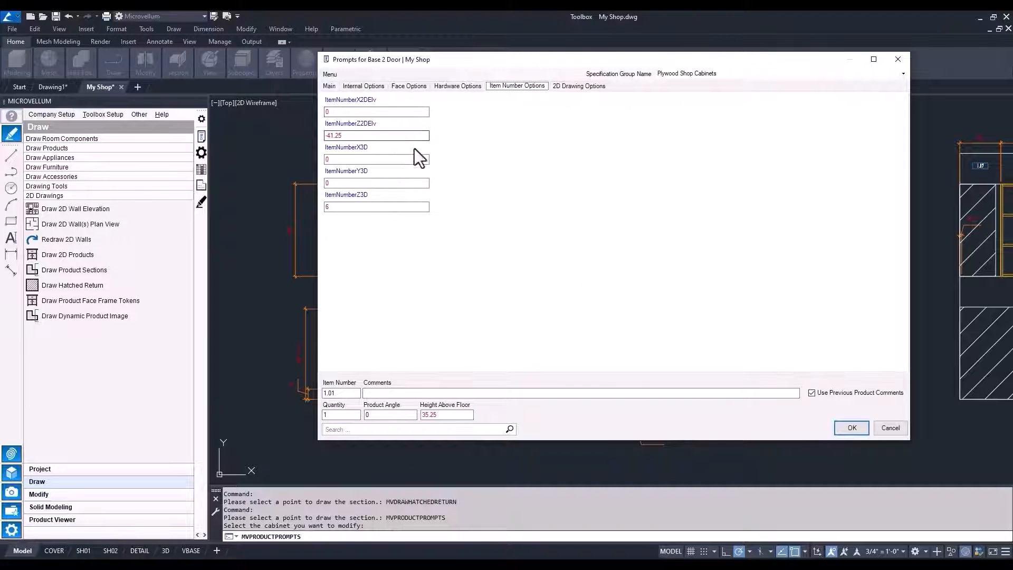
pyautogui.click(890, 428)
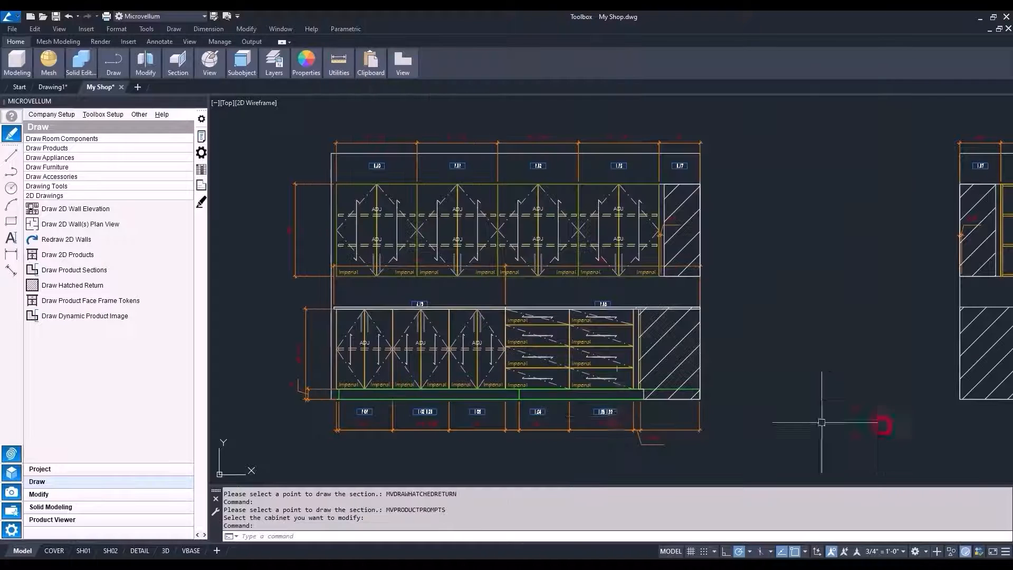
pyautogui.scroll(3, 393, 411)
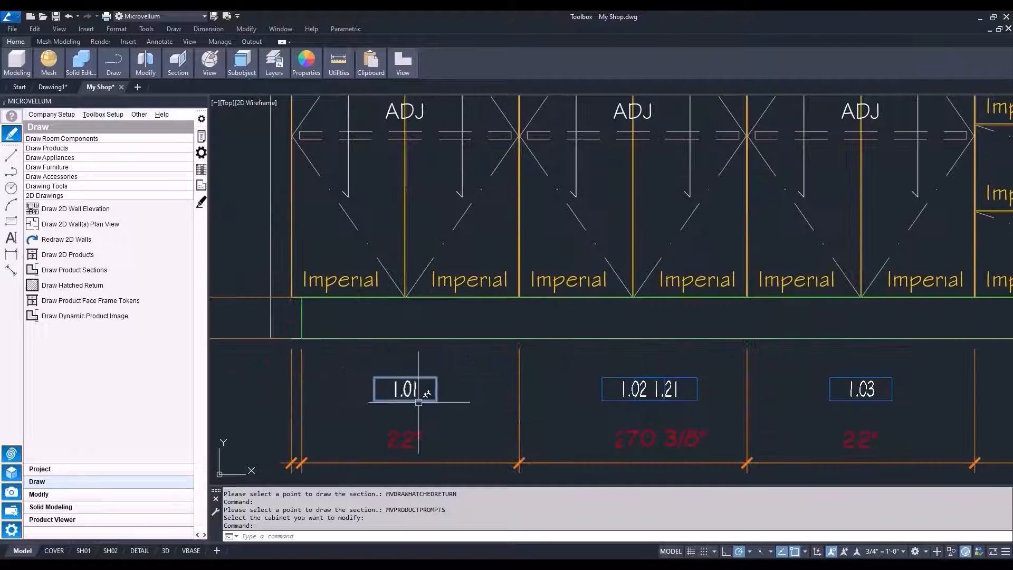
pyautogui.scroll(-3, 407, 399)
pyautogui.scroll(-2, 408, 400)
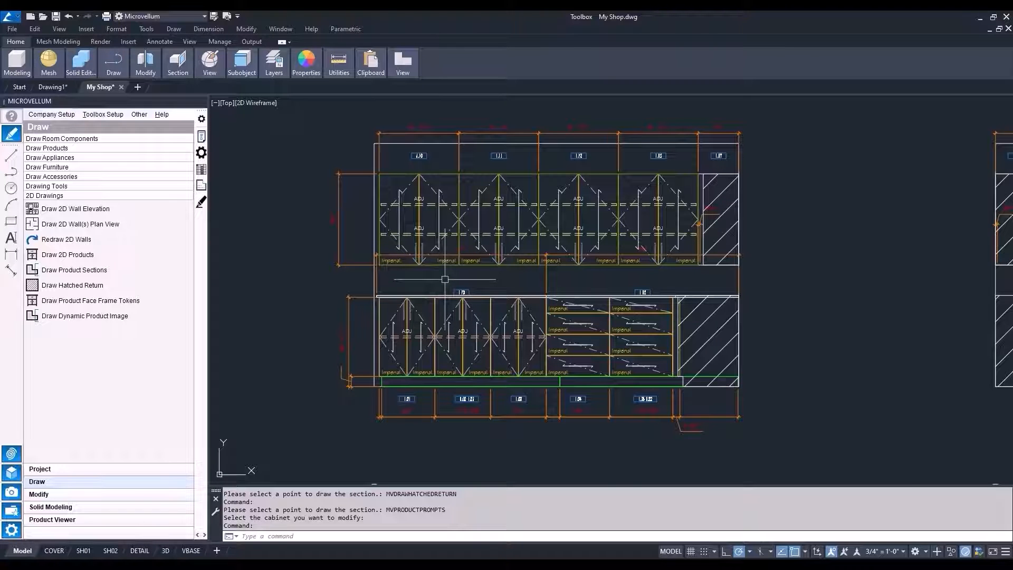
# Step: Set the 2D drawings' Dimension Above Product value to 6 in the product drawing setup
pyautogui.scroll(3, 445, 279)
pyautogui.scroll(2, 448, 279)
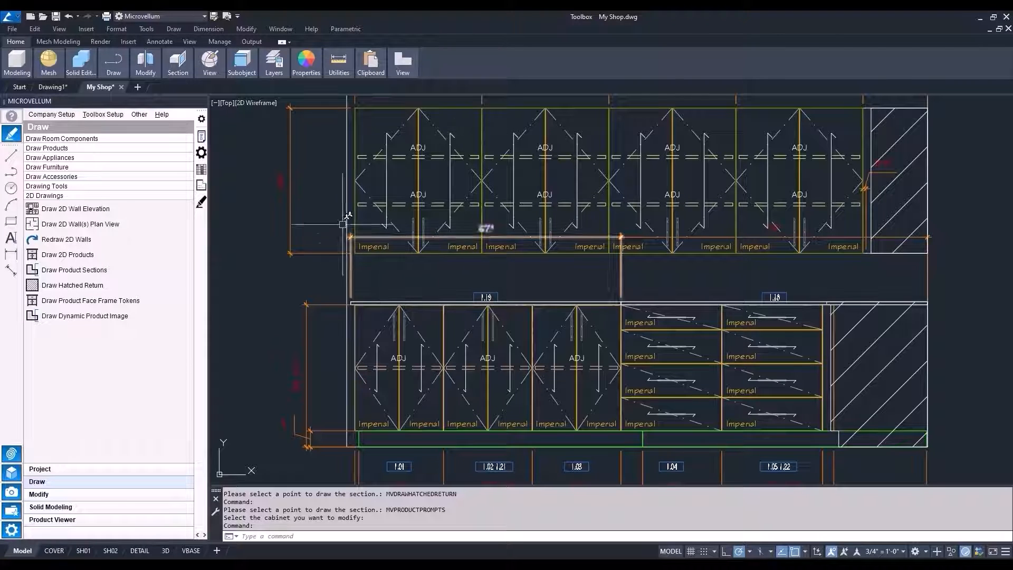
pyautogui.click(109, 113)
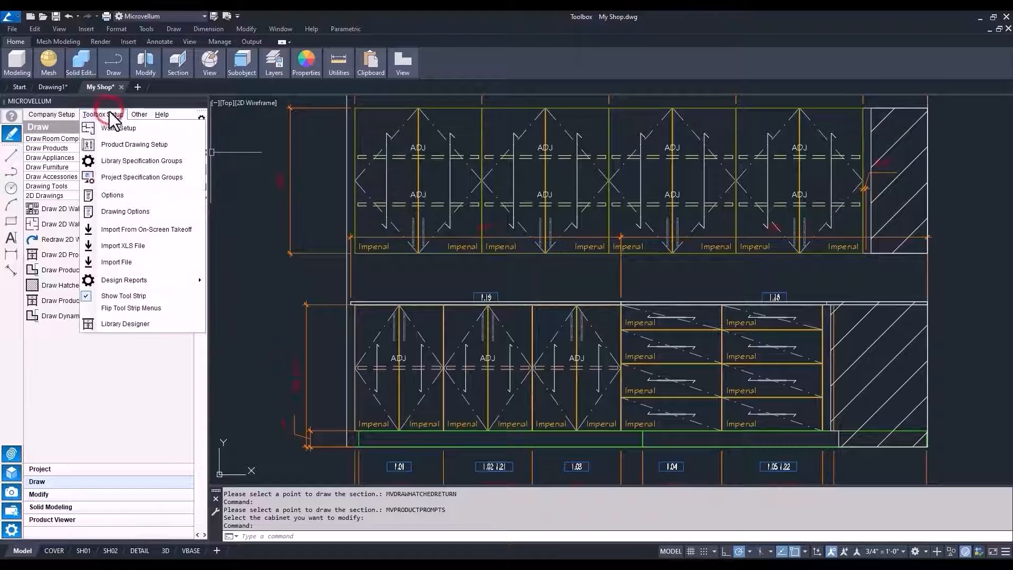
pyautogui.click(109, 144)
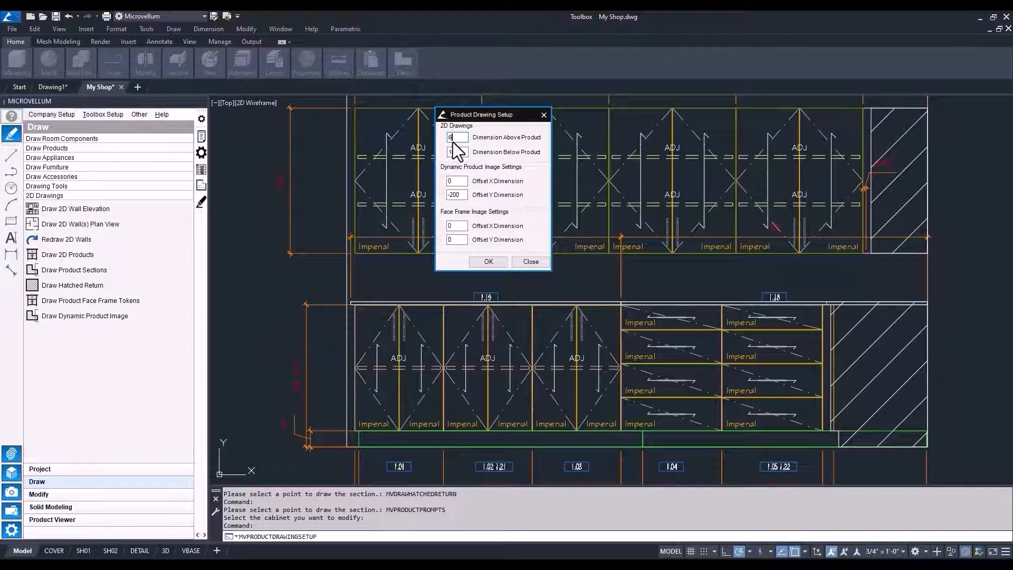
pyautogui.click(486, 260)
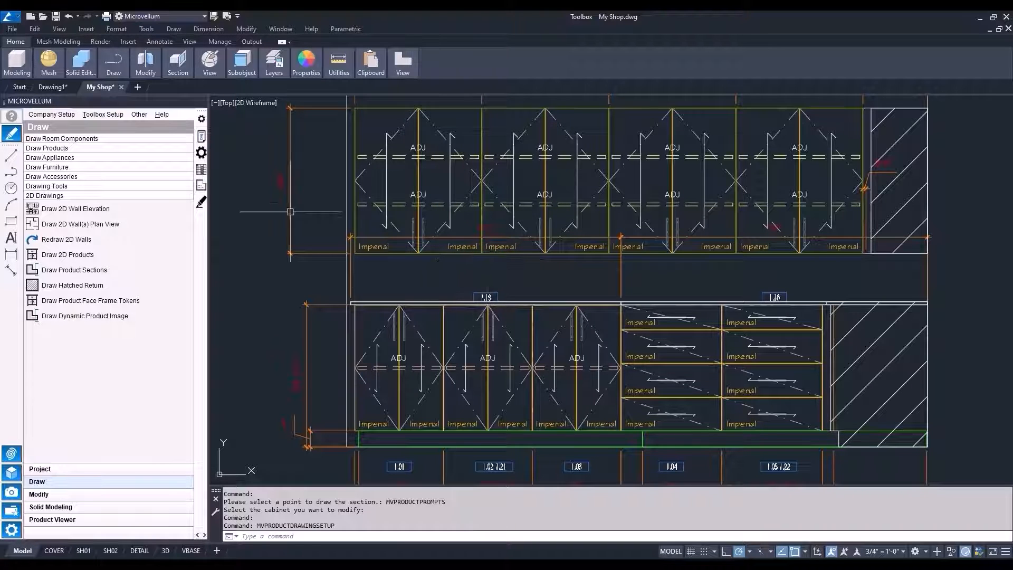
# Step: Redraw the countertop above the three two-door base cabinets to apply the new dimension offset
pyautogui.click(201, 202)
pyautogui.click(482, 293)
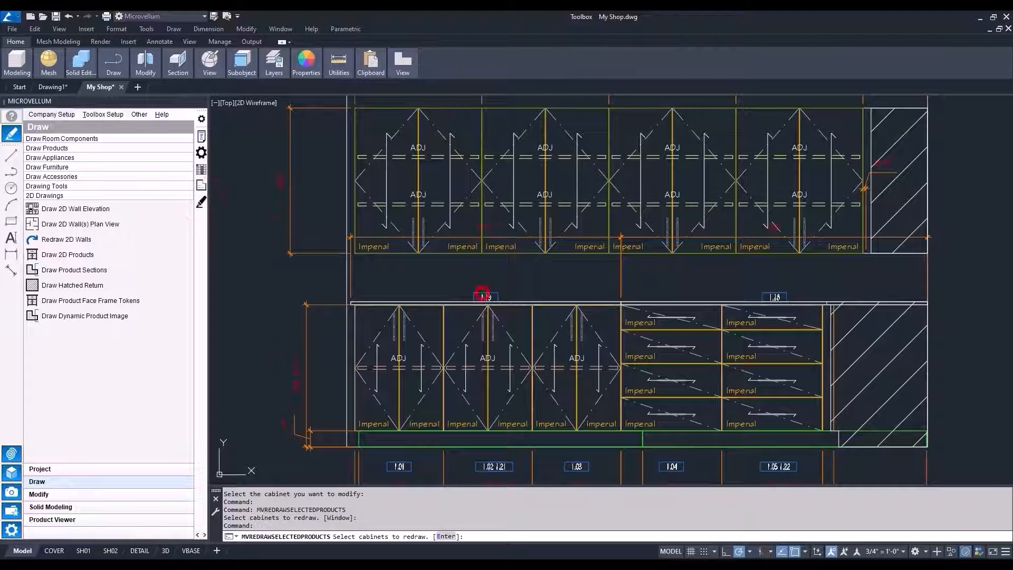
pyautogui.press('Return')
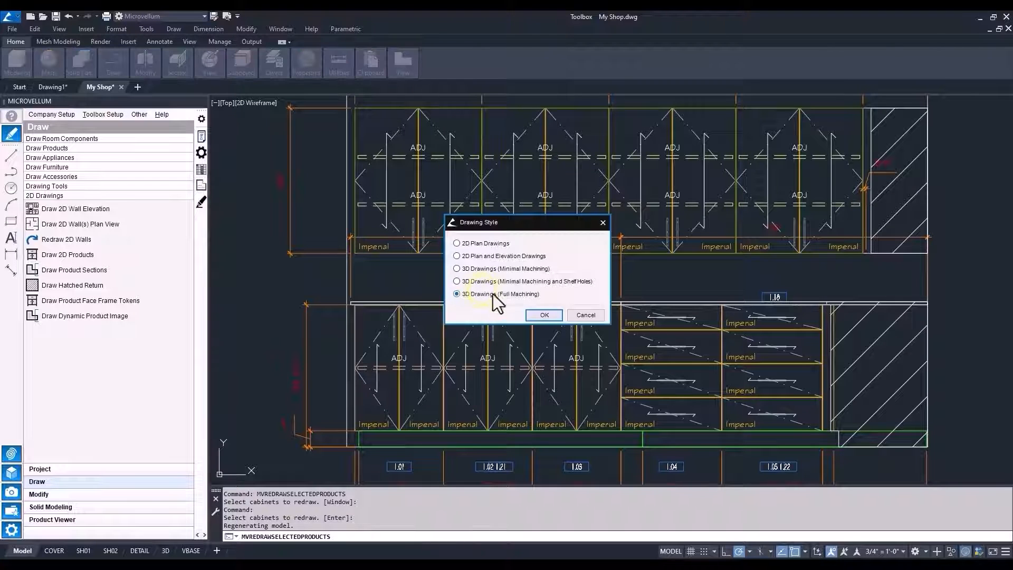
pyautogui.click(543, 315)
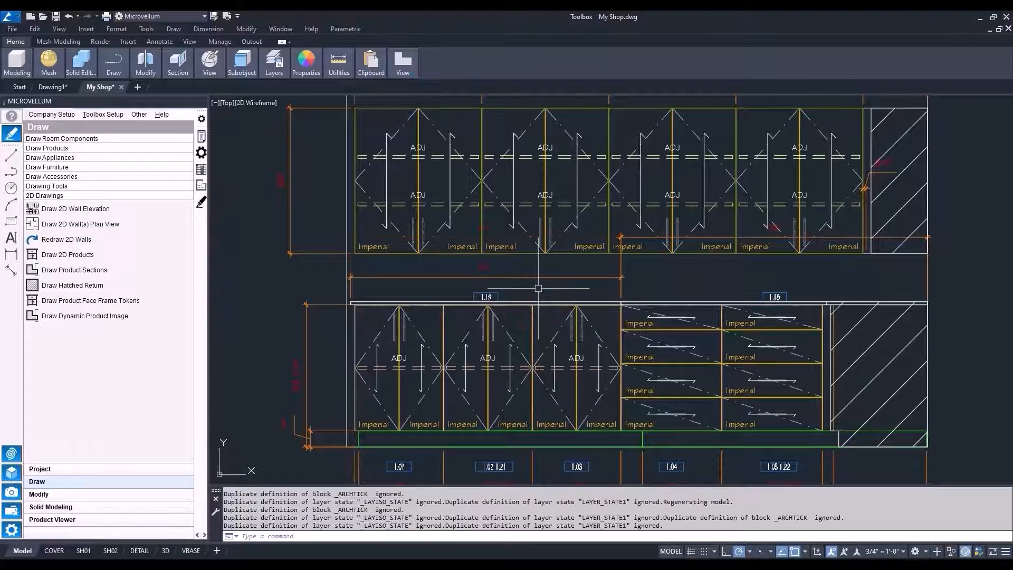
# Step: Redraw countertop 1.18 above the drawer base cabinets using the 3D Drawings (Full Machining) style
pyautogui.scroll(-2, 538, 288)
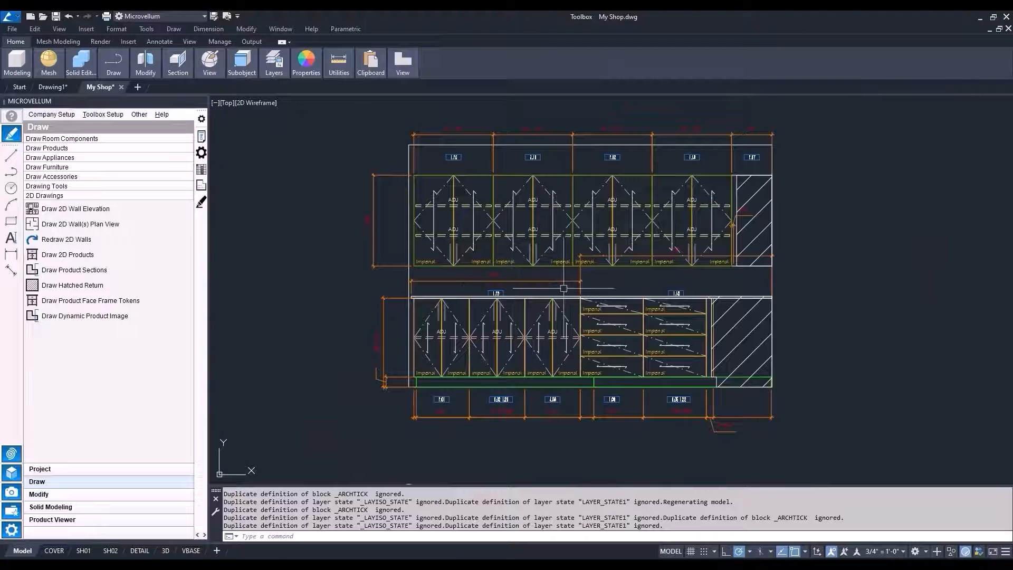
pyautogui.click(201, 202)
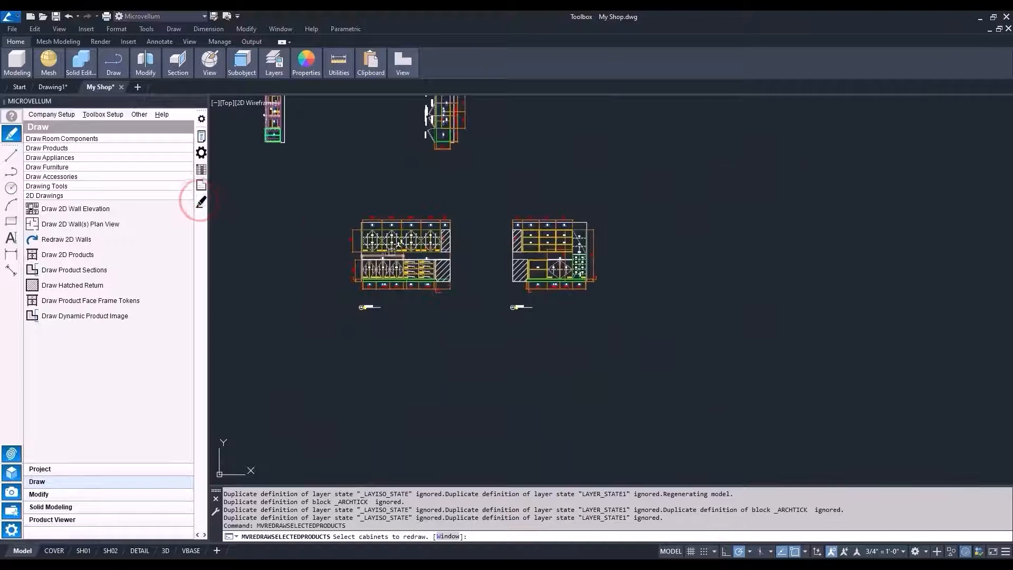
pyautogui.scroll(4, 460, 285)
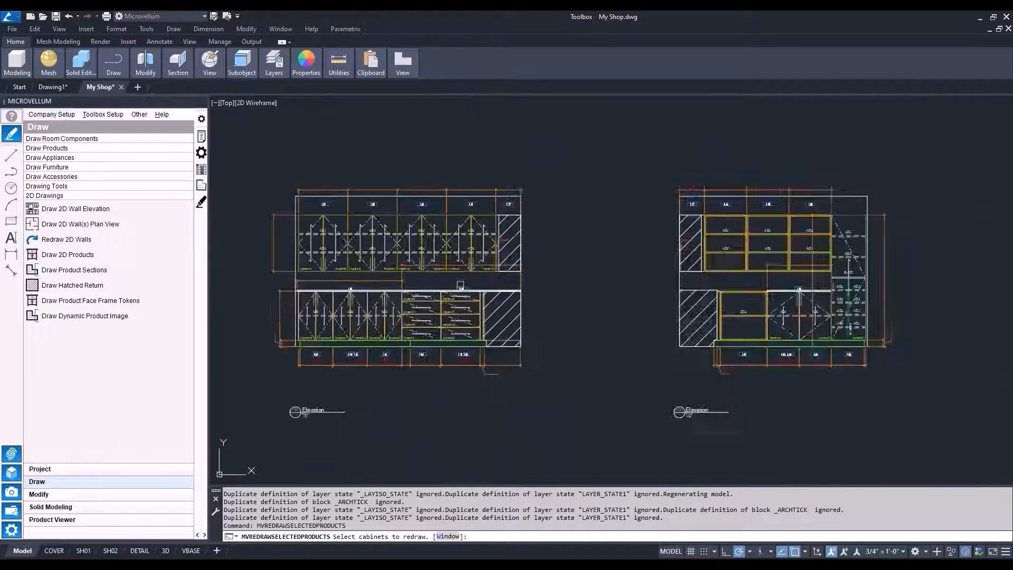
pyautogui.scroll(2, 460, 285)
pyautogui.click(461, 288)
pyautogui.scroll(-6, 461, 288)
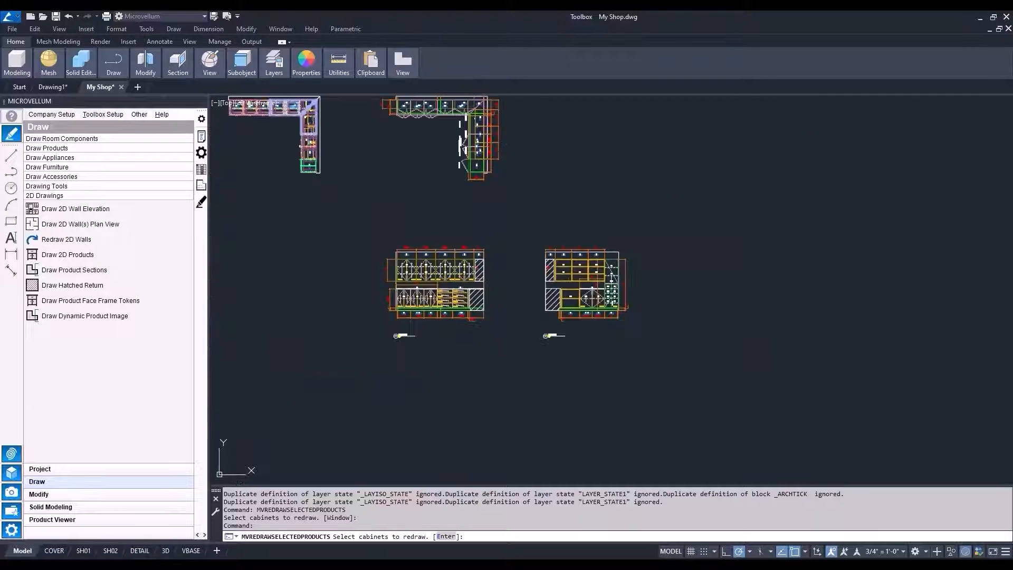
pyautogui.scroll(8, 452, 283)
pyautogui.rightClick(469, 302)
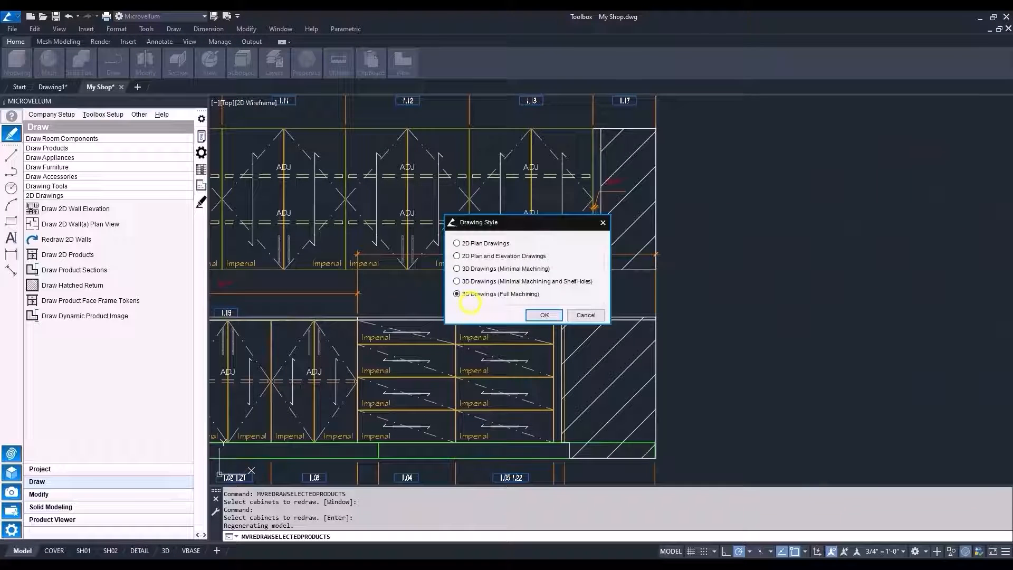
pyautogui.click(530, 316)
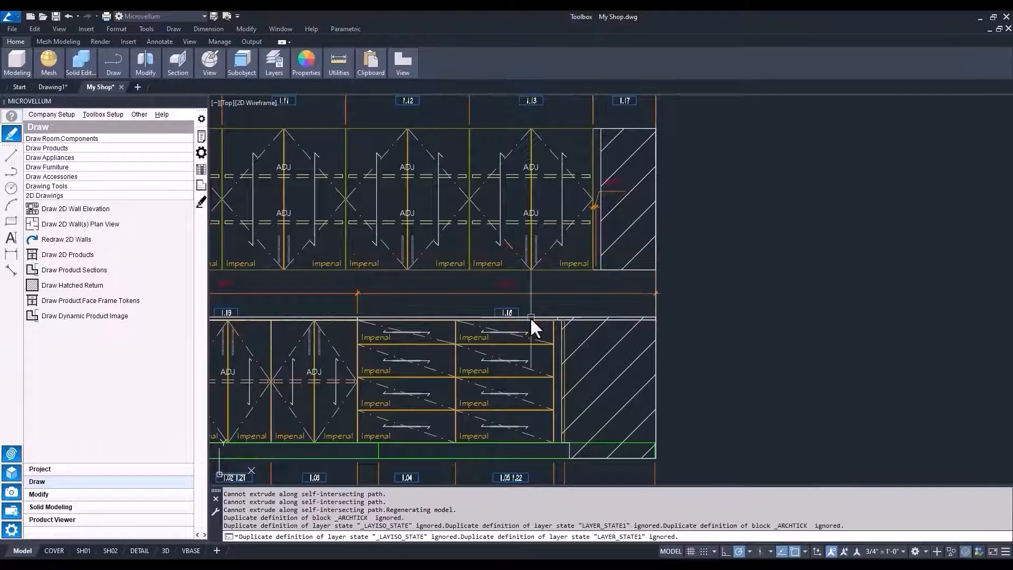
# Step: Set Elevation Width Dimension Offset Base to 16 in the Plywood Shop Cabinets specification group's global 2D elevation drawing variables
pyautogui.scroll(-5, 529, 316)
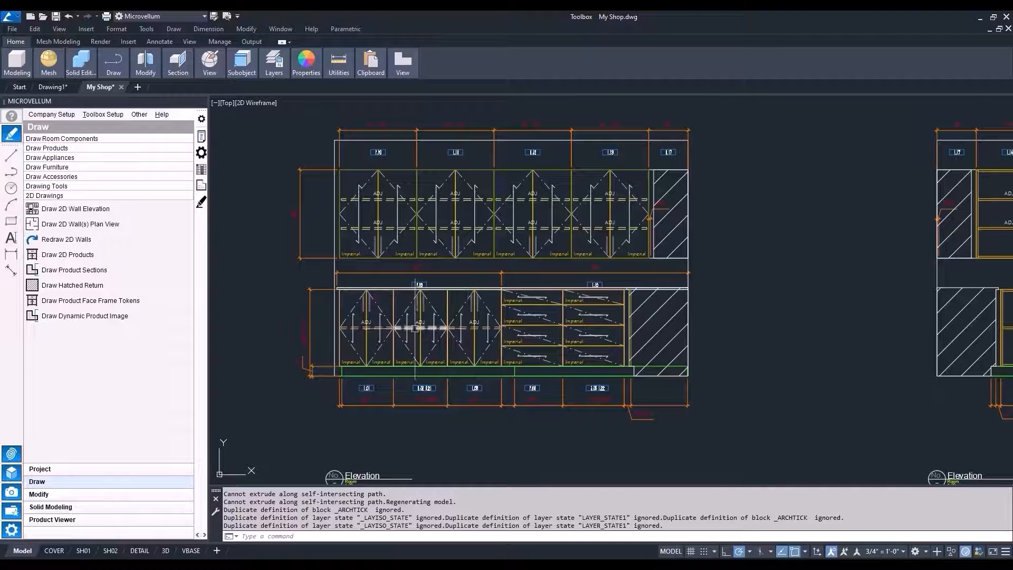
pyautogui.click(106, 115)
pyautogui.click(116, 170)
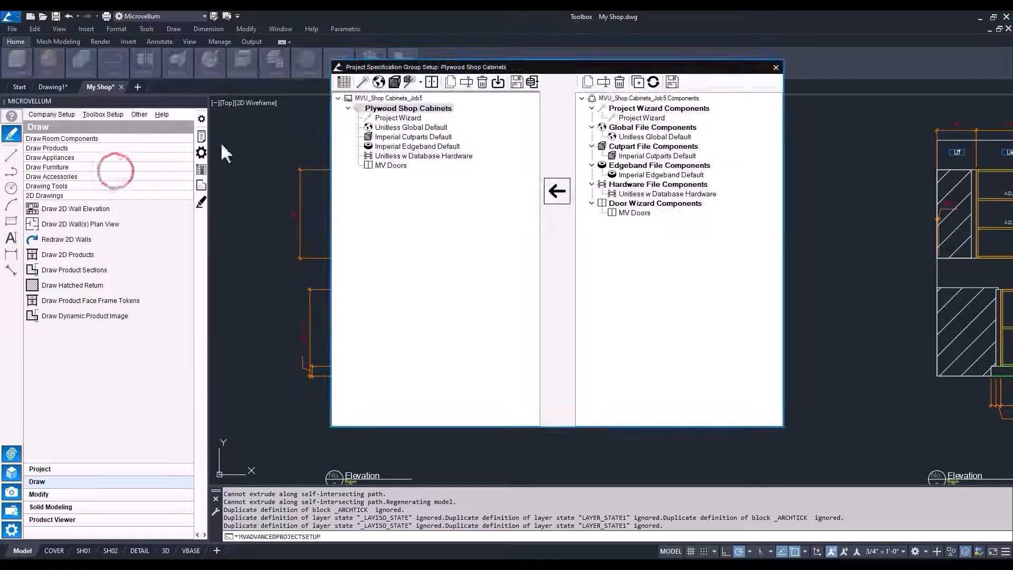
pyautogui.click(378, 82)
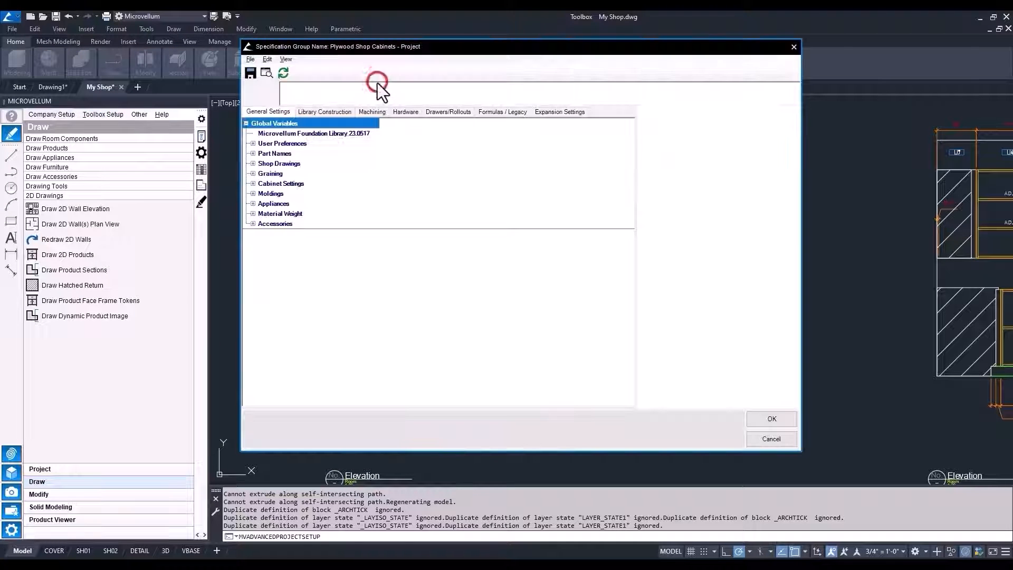
pyautogui.click(253, 163)
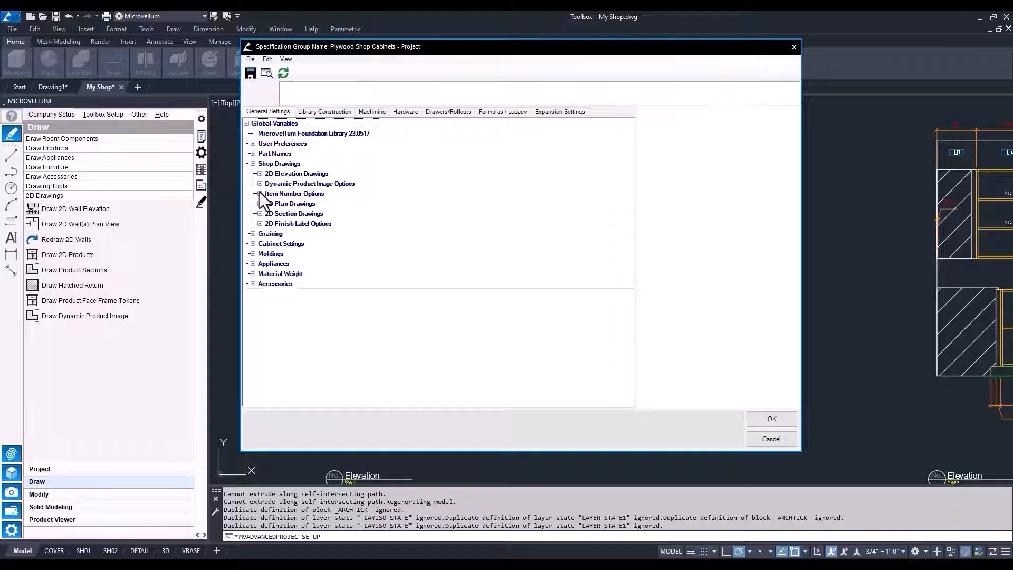
pyautogui.click(259, 173)
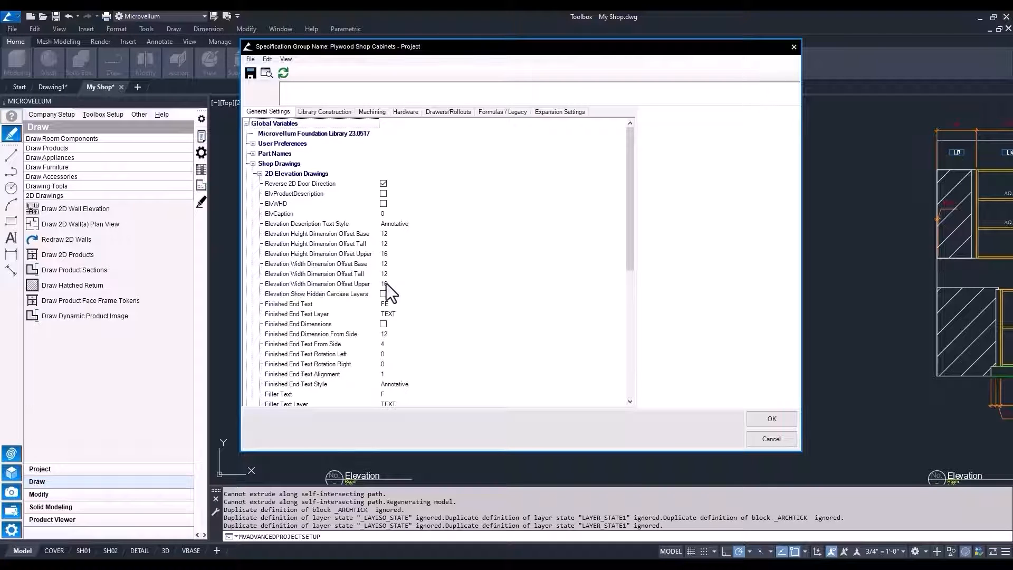
pyautogui.click(385, 265)
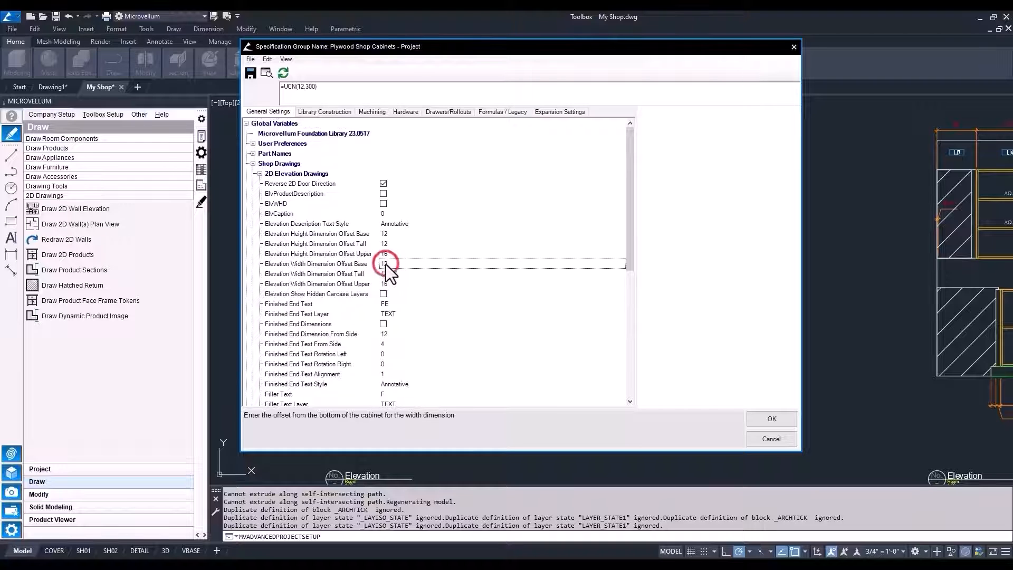
pyautogui.click(323, 90)
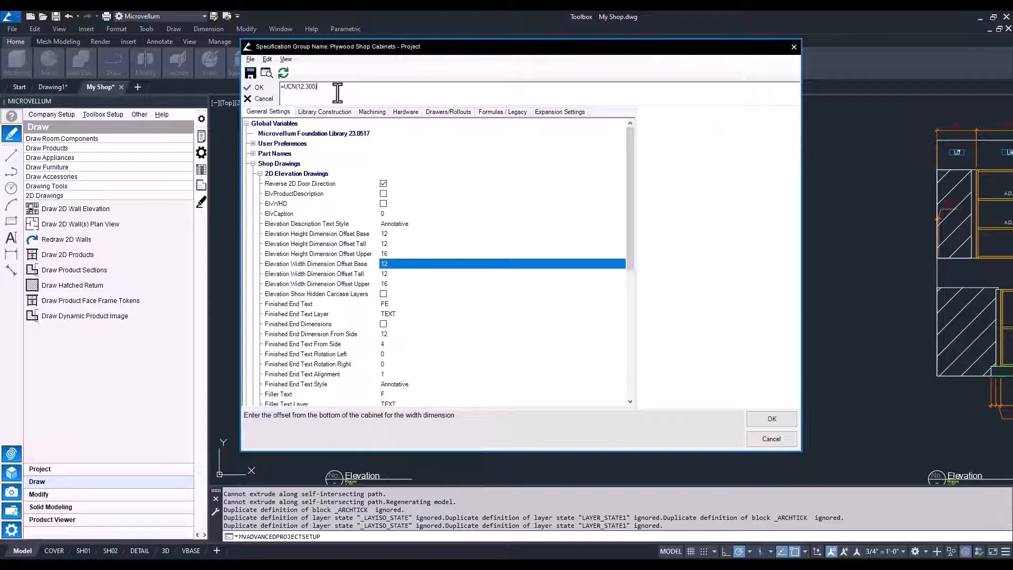
pyautogui.doubleClick(334, 90)
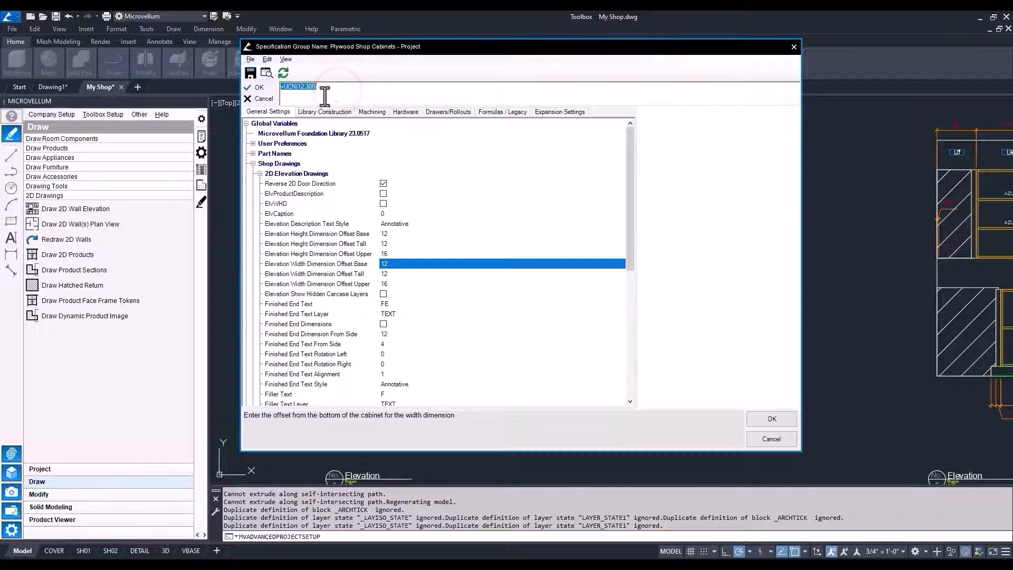
pyautogui.write('16')
pyautogui.click(767, 419)
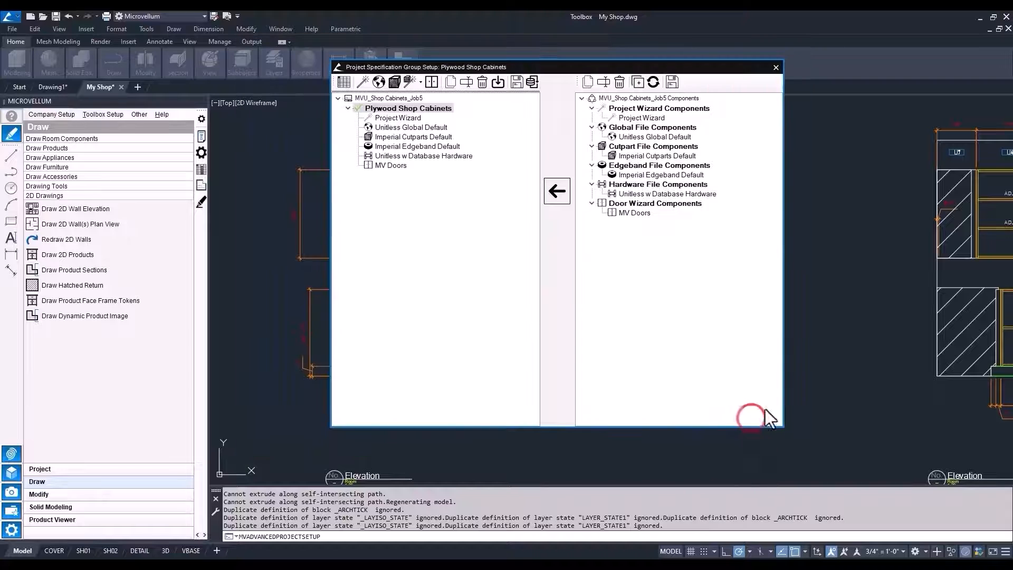
pyautogui.click(772, 66)
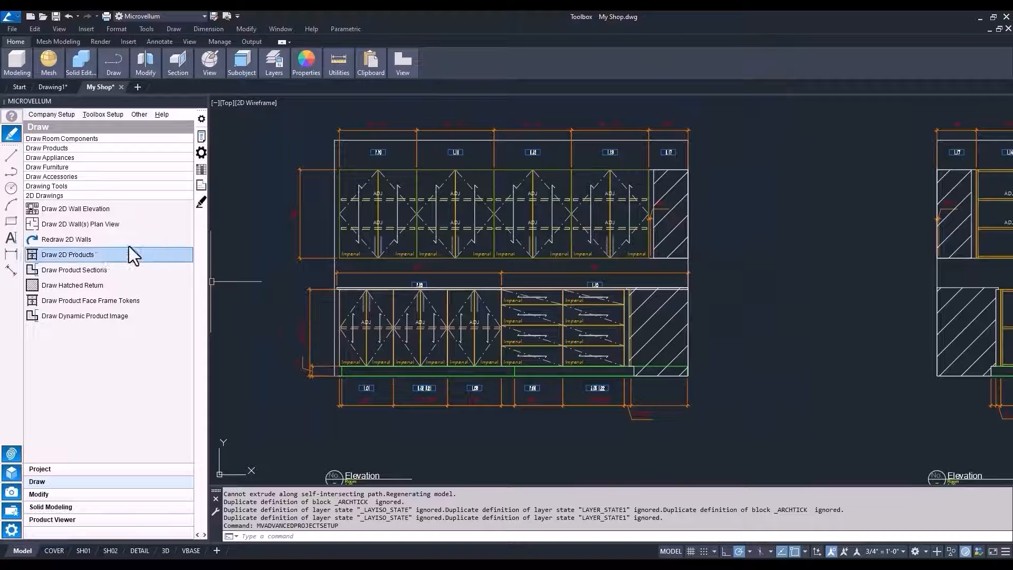
# Step: Redraw the 2D wall elevation containing the two-door and drawer base cabinets to apply the new offset
pyautogui.click(110, 240)
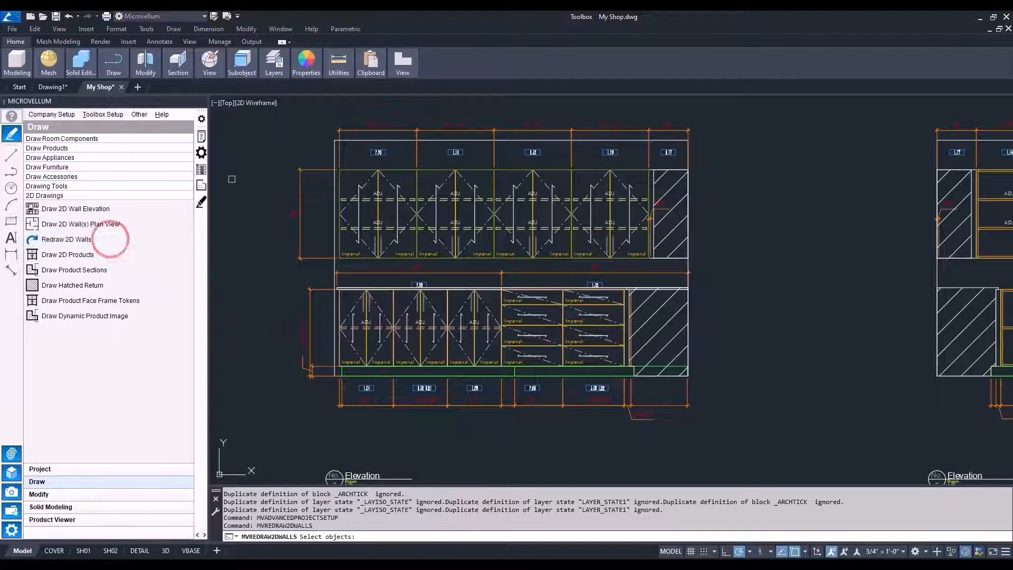
pyautogui.click(364, 138)
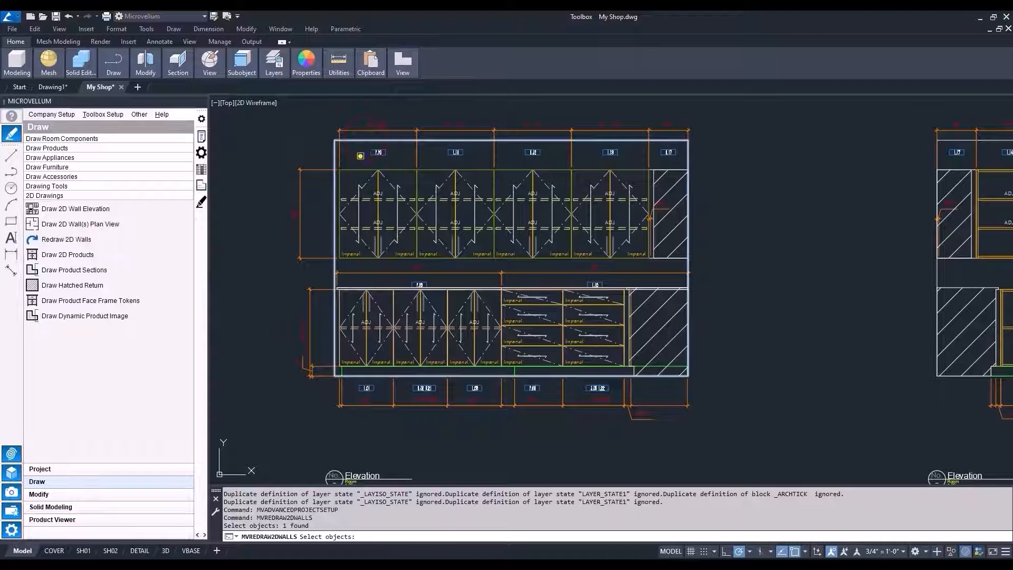
pyautogui.rightClick(361, 156)
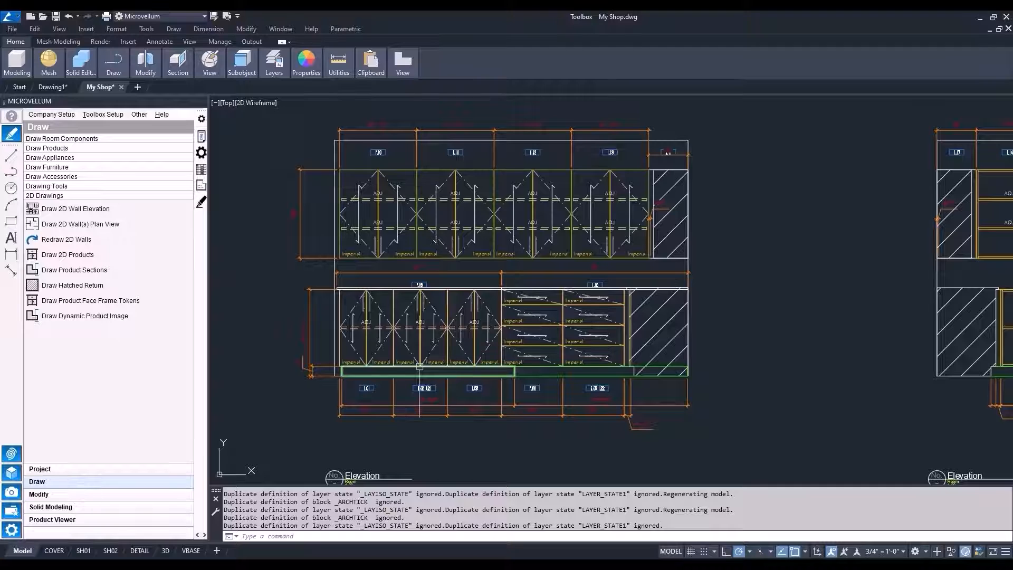
# Step: Show the 2D drawing options for tall one-door cabinet 1.06 in the other elevation and turn off its Left End Dimension
pyautogui.scroll(-2, 419, 366)
pyautogui.moveTo(615, 383); pyautogui.dragTo(359, 375, button='middle')
pyautogui.scroll(2, 580, 392)
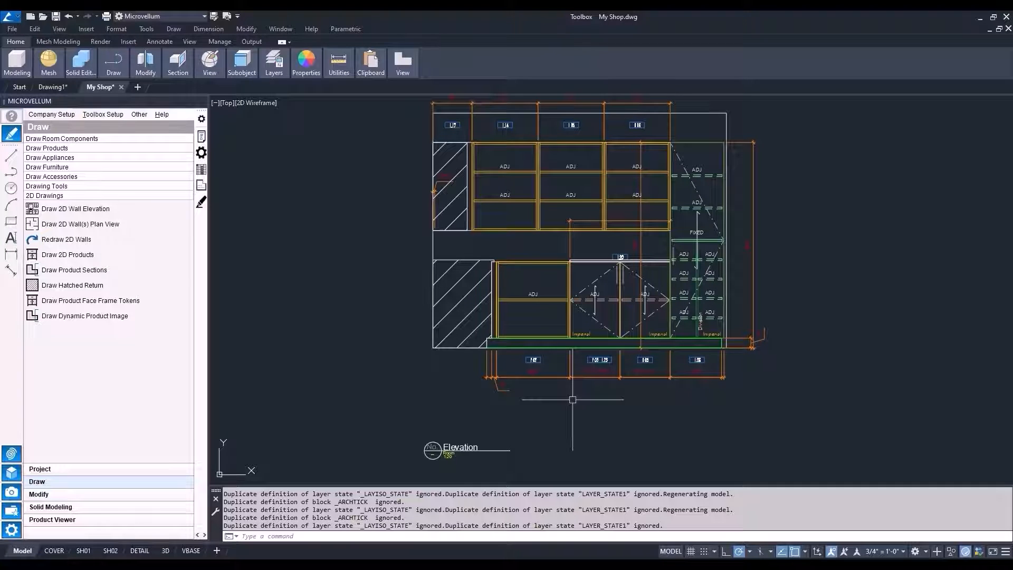
pyautogui.click(201, 135)
pyautogui.click(696, 241)
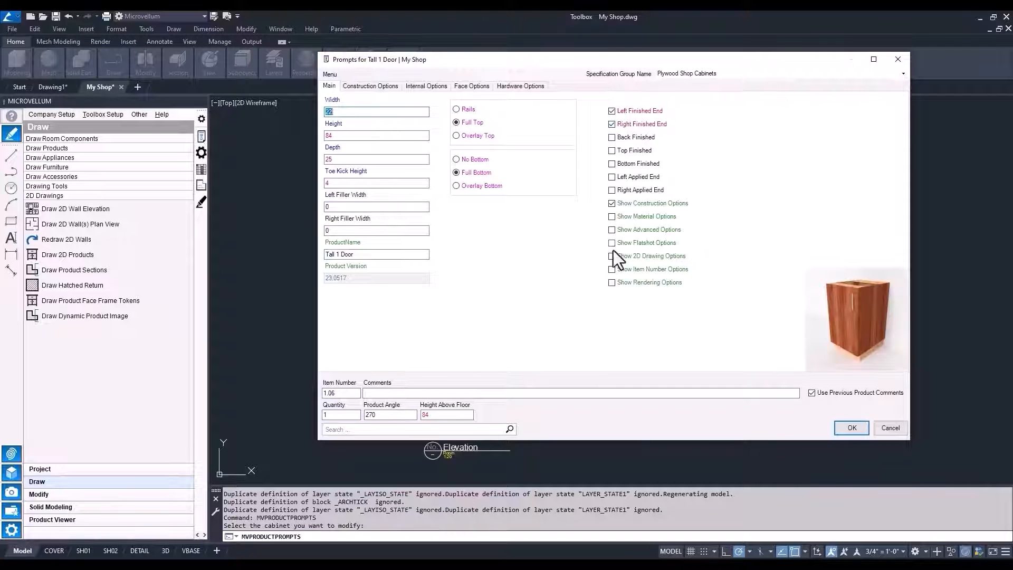
pyautogui.click(612, 255)
pyautogui.click(565, 86)
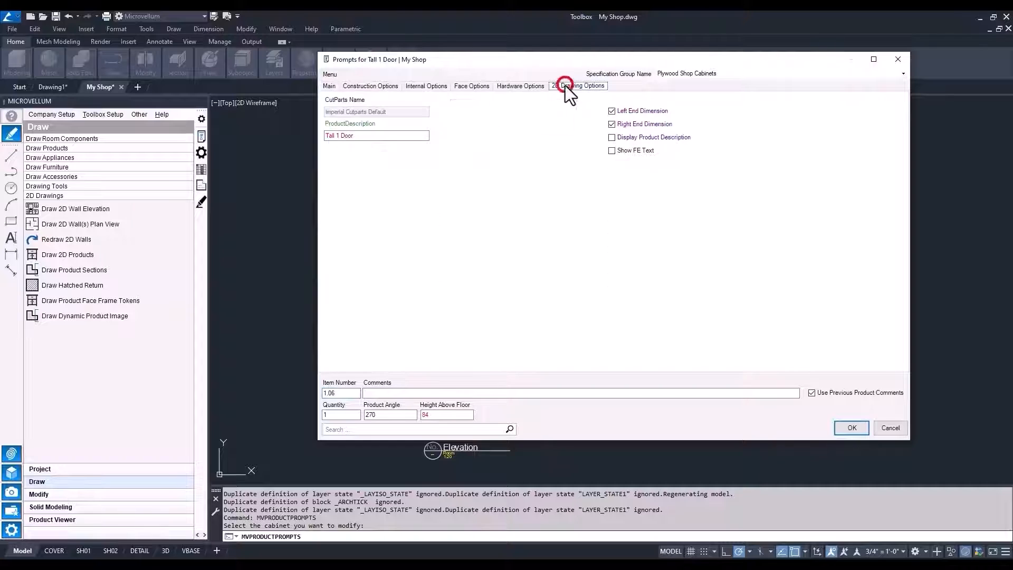
pyautogui.click(612, 111)
pyautogui.click(852, 428)
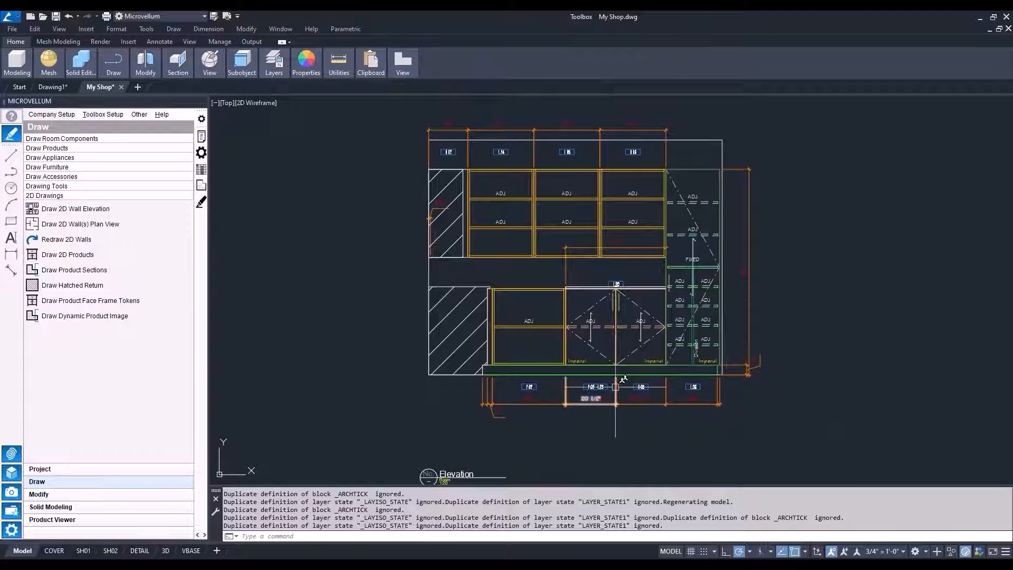
# Step: Examine the 2D drawing options of countertop 1.20, cancel its prompts, and inspect its dimension and item number in the elevation
pyautogui.click(201, 135)
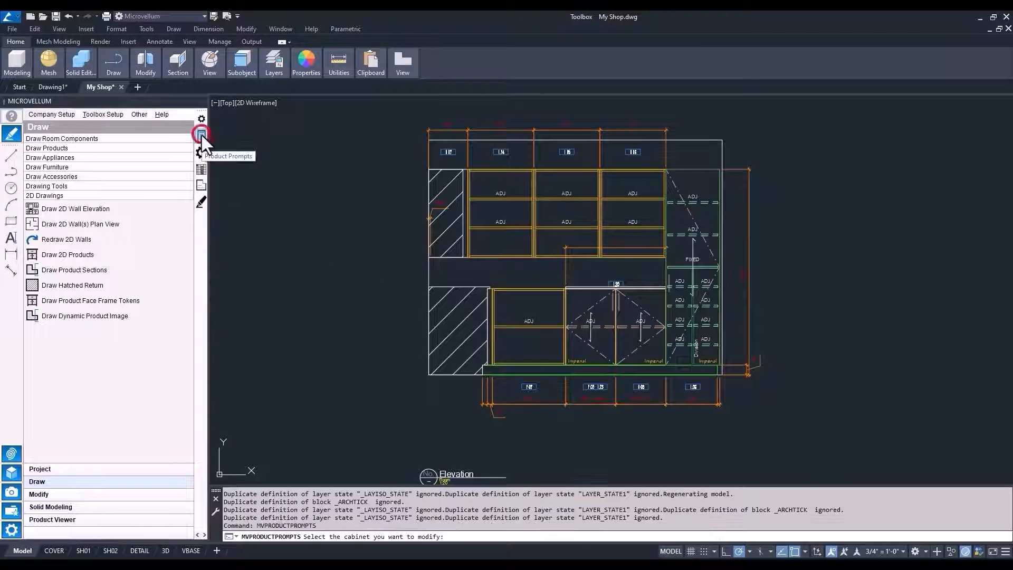
pyautogui.click(616, 284)
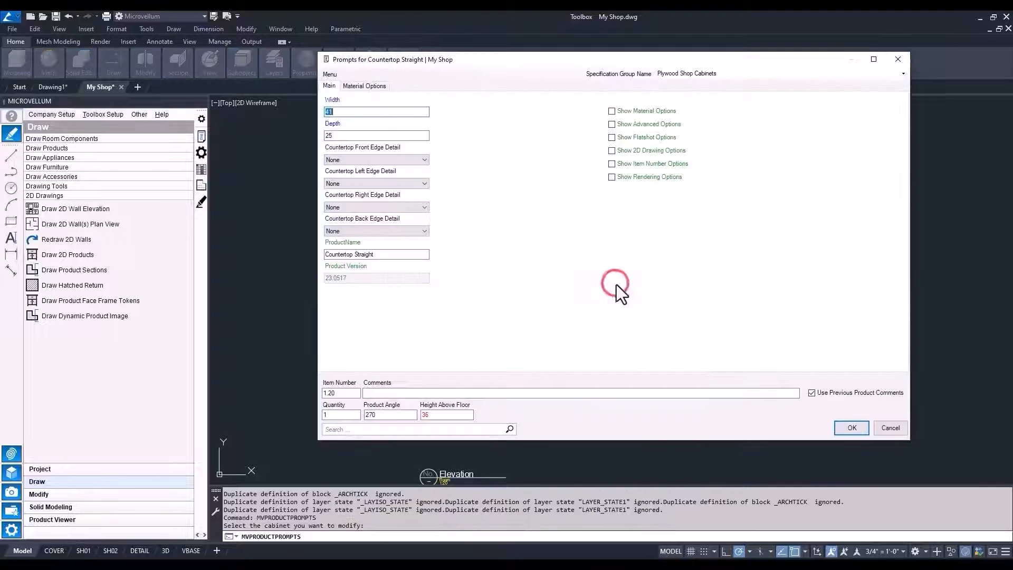
pyautogui.click(611, 151)
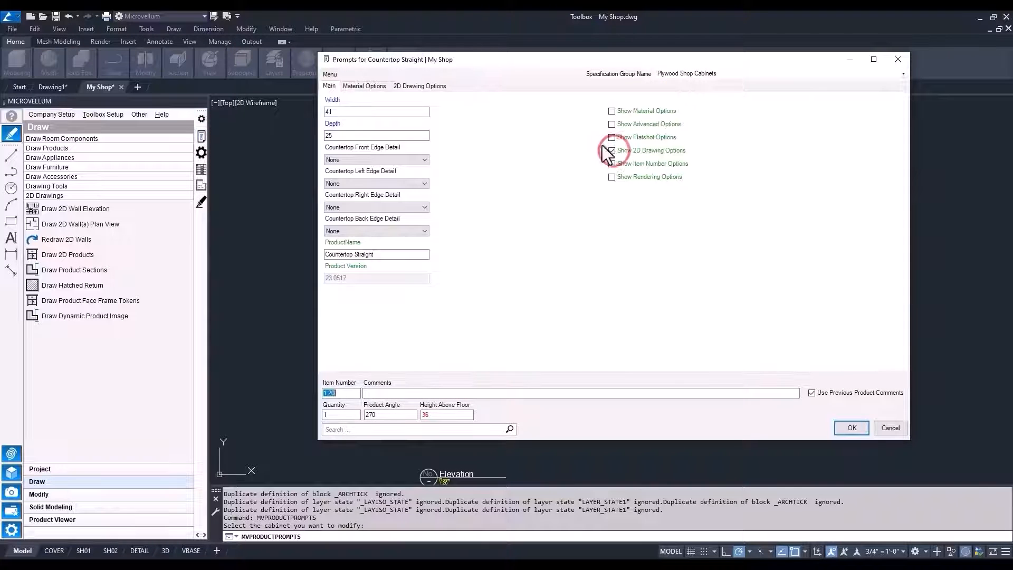
pyautogui.click(438, 89)
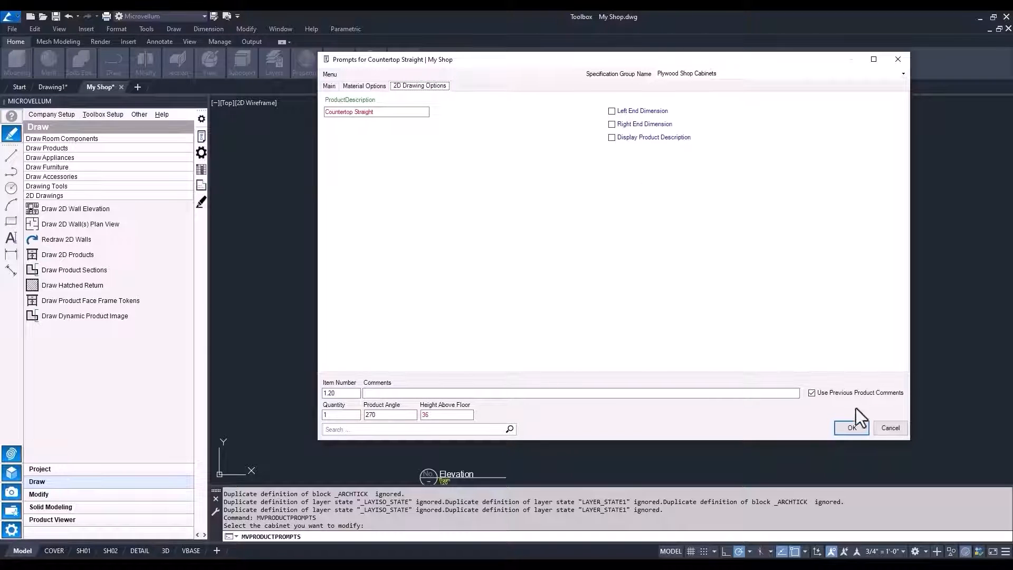
pyautogui.click(889, 429)
pyautogui.scroll(4, 611, 289)
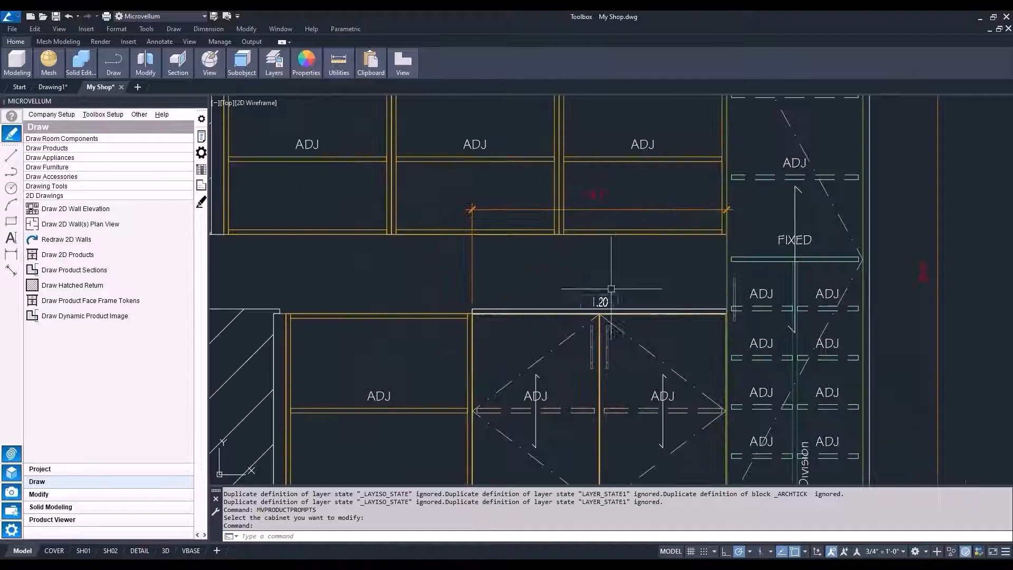
pyautogui.scroll(-2, 606, 264)
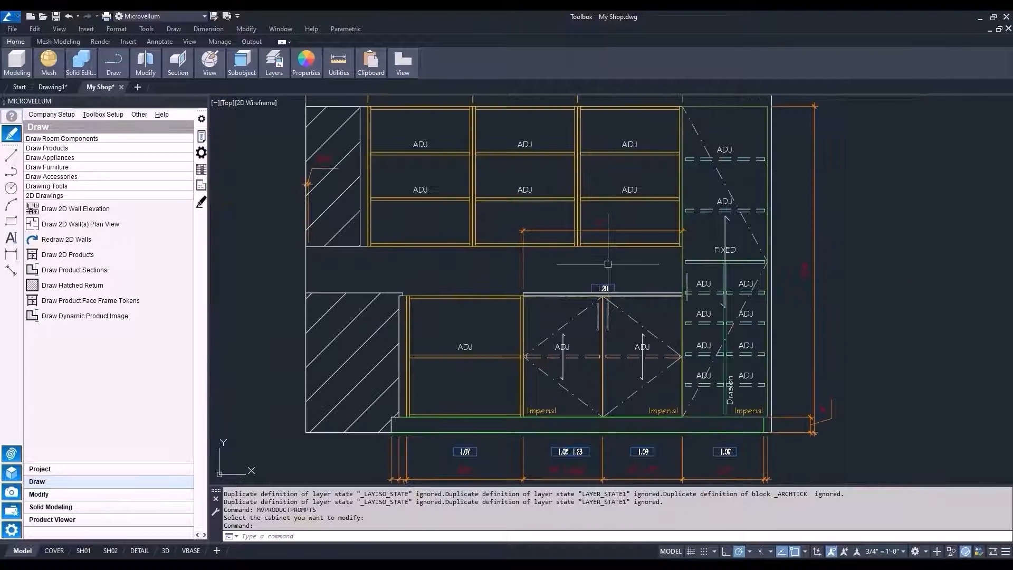
pyautogui.scroll(2, 403, 288)
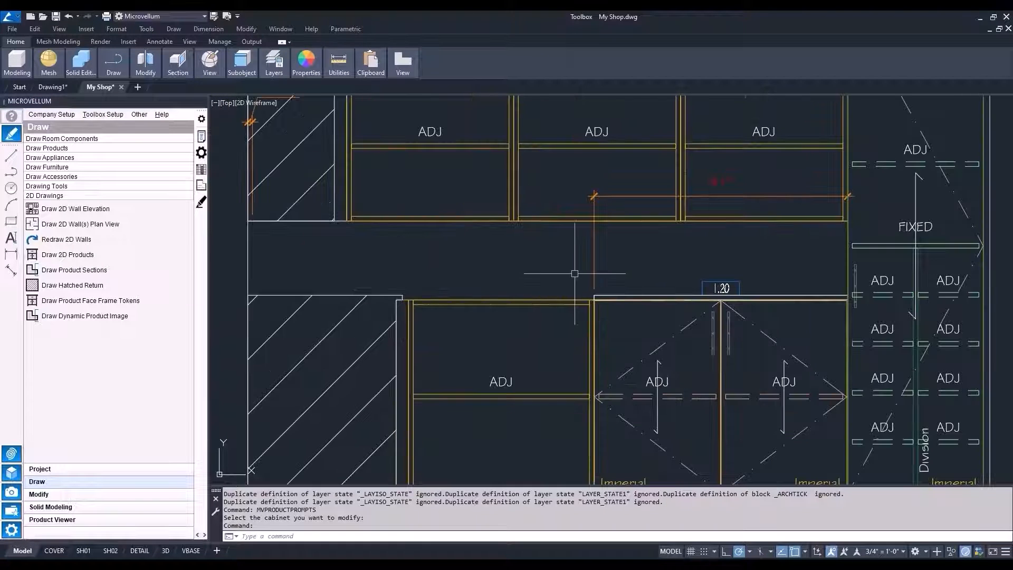
pyautogui.scroll(-3, 574, 273)
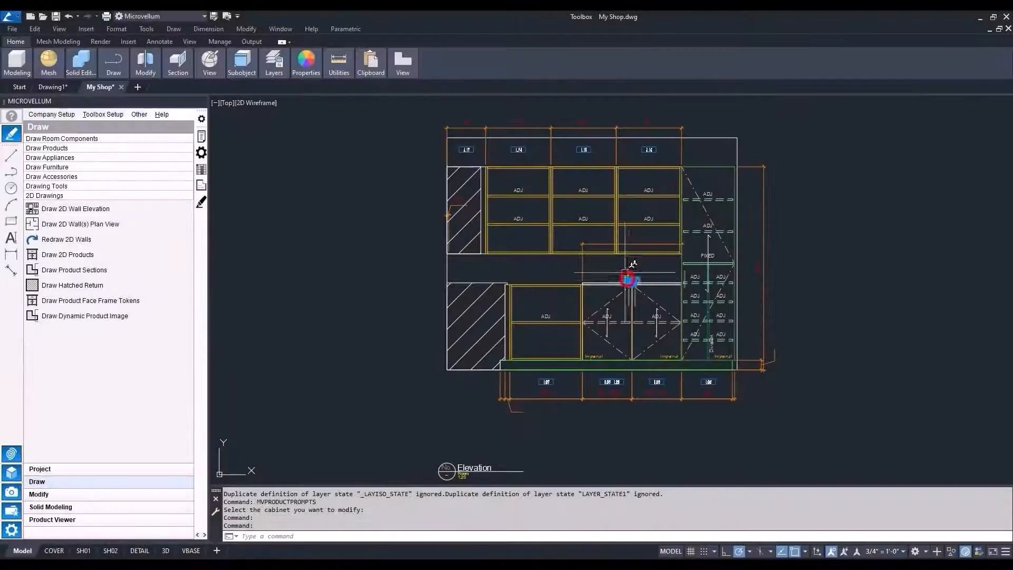
pyautogui.press('Escape')
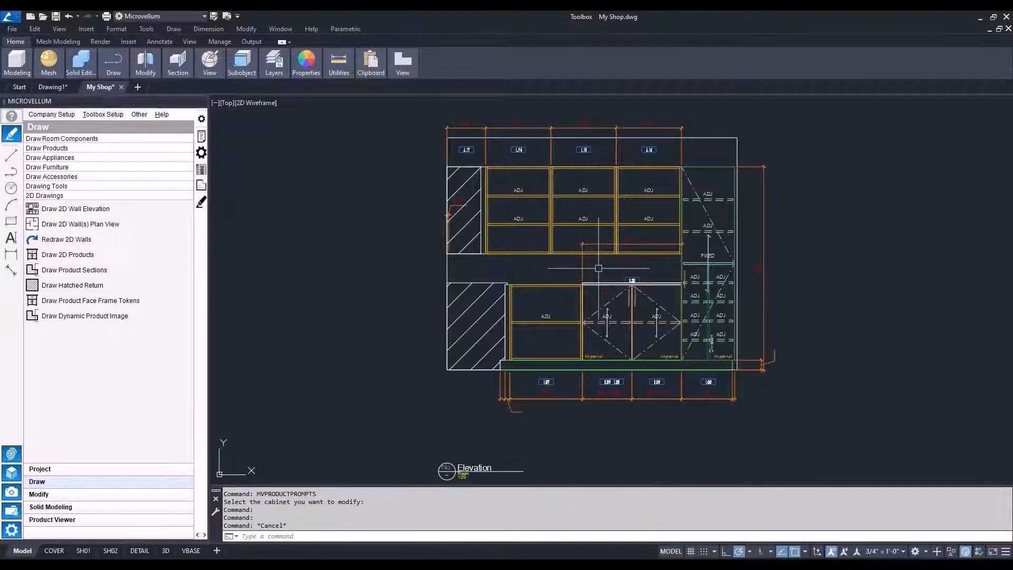
# Step: Switch to selecting whole product groups and select countertop 1.20 together with its dimension in the elevation
pyautogui.click(138, 114)
pyautogui.click(155, 125)
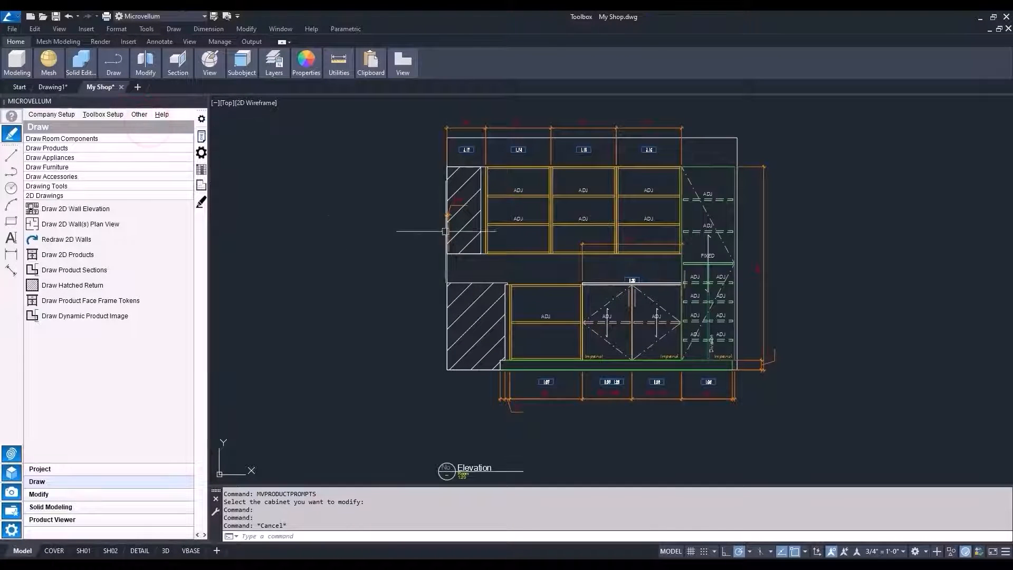
pyautogui.click(633, 278)
pyautogui.scroll(-2, 584, 273)
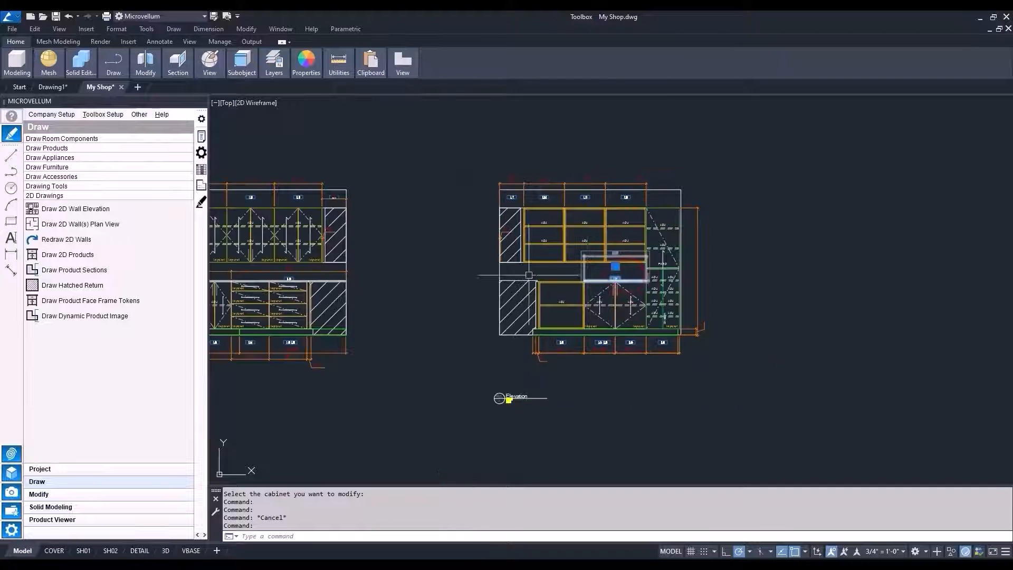
pyautogui.moveTo(424, 275); pyautogui.dragTo(581, 280, button='middle')
pyautogui.scroll(2, 429, 271)
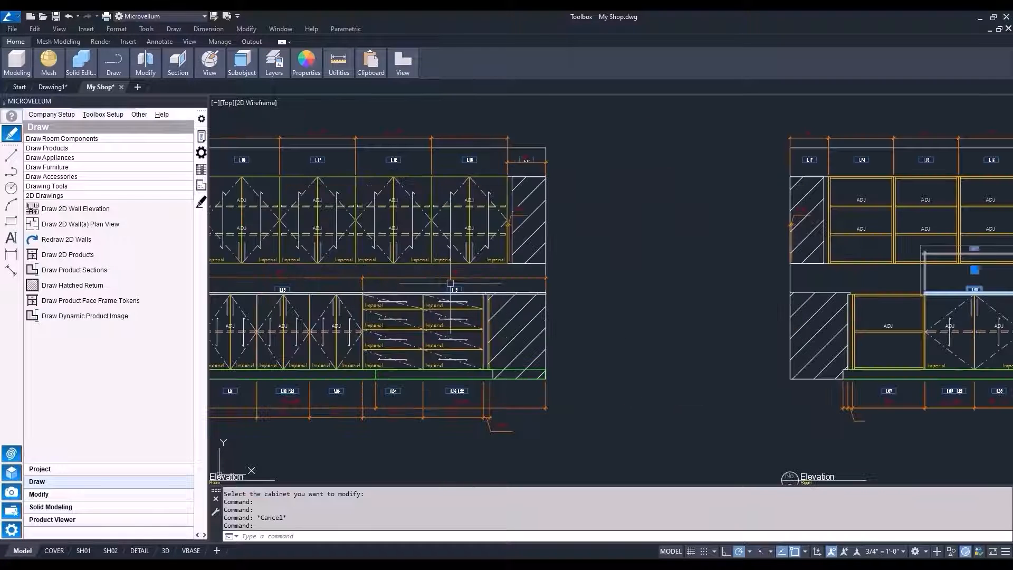
# Step: Add the two countertops of the drawer base elevation to the selection and erase all three selected countertops with their dimensions and item numbers
pyautogui.click(454, 279)
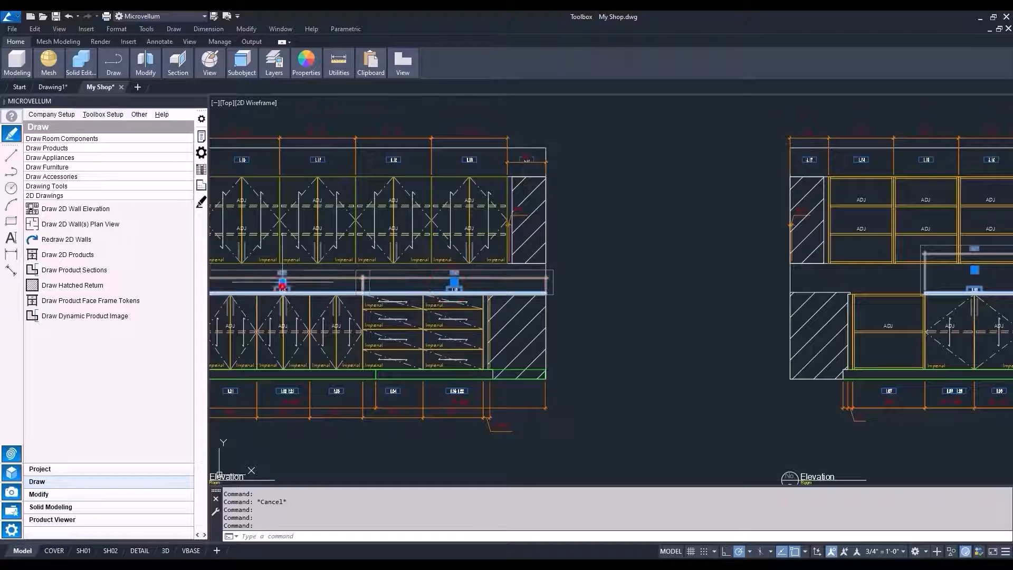
pyautogui.moveTo(371, 281); pyautogui.dragTo(421, 281, button='middle')
pyautogui.scroll(-2, 421, 281)
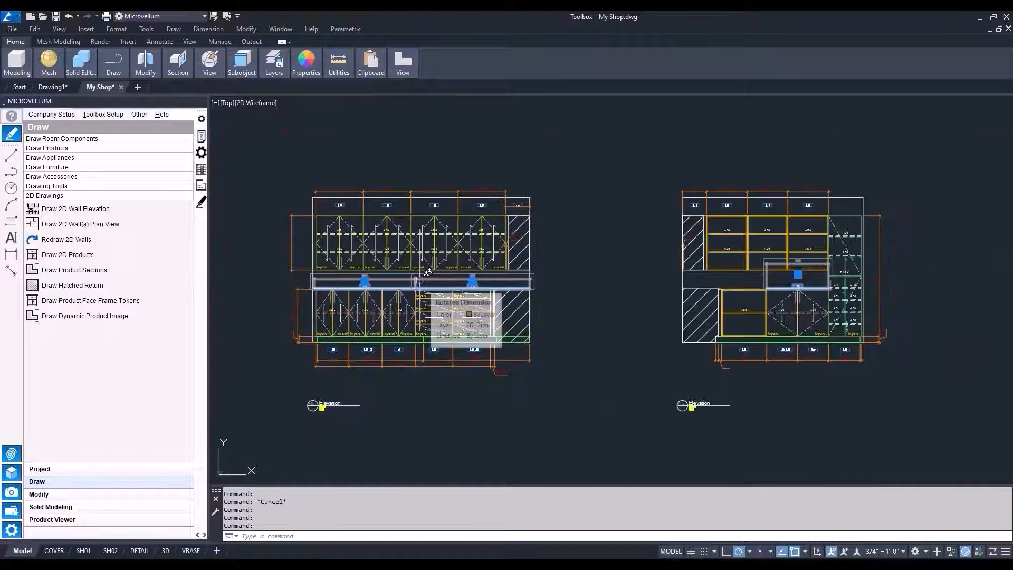
pyautogui.press('Delete')
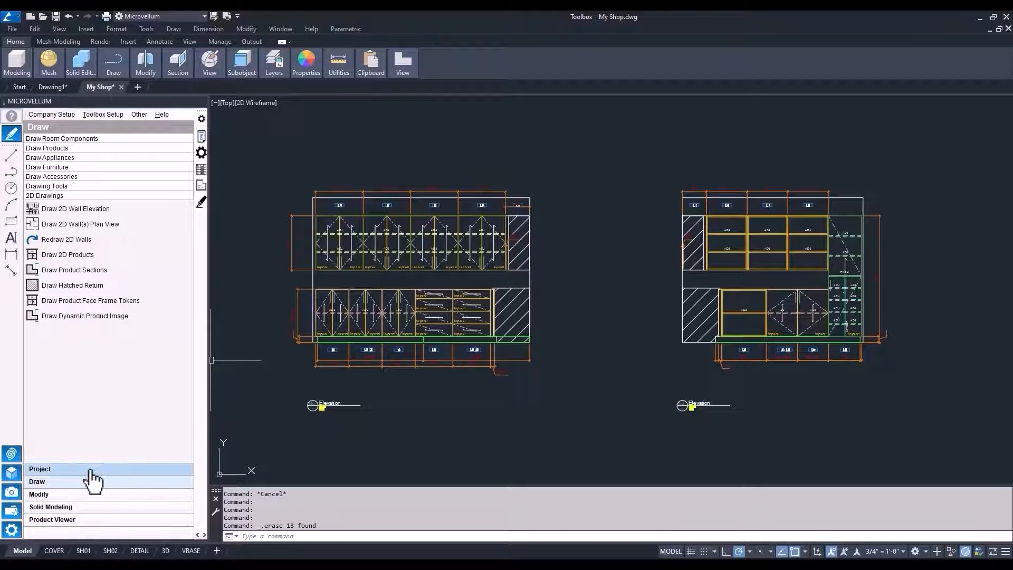
# Step: Remove the wall association from the two countertops along the horizontal wall in the product plan
pyautogui.click(59, 494)
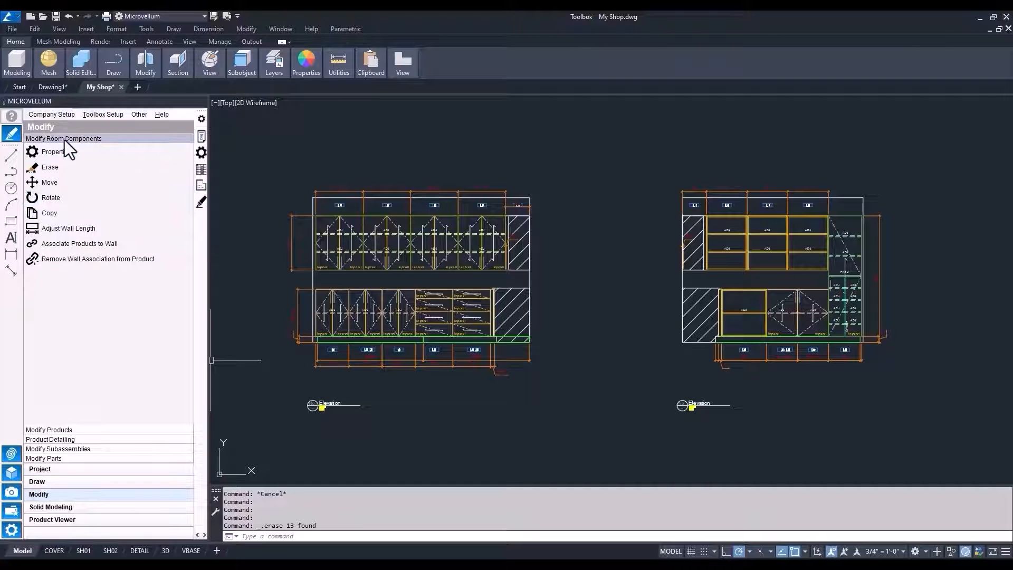
pyautogui.click(91, 257)
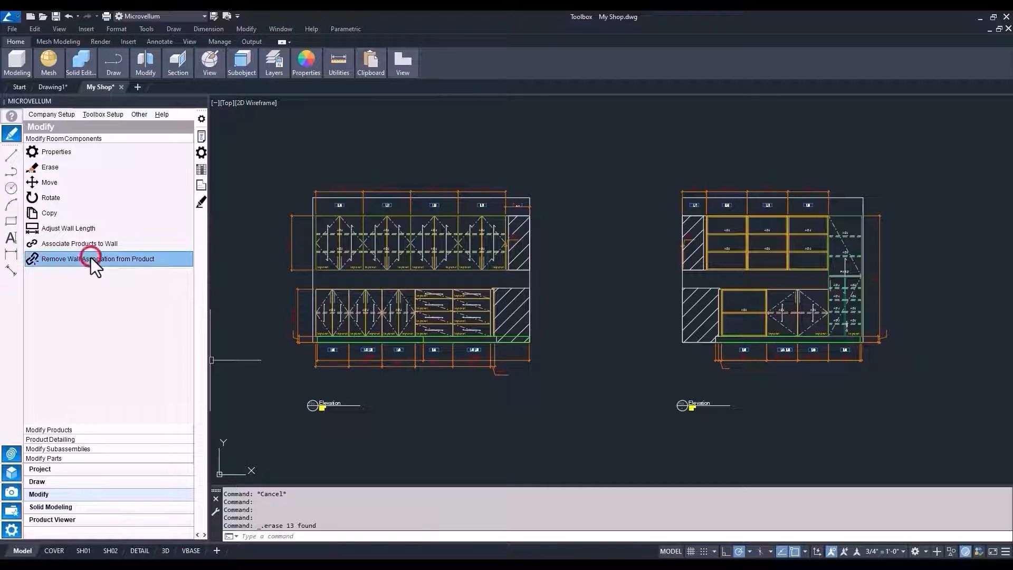
pyautogui.scroll(-2, 252, 310)
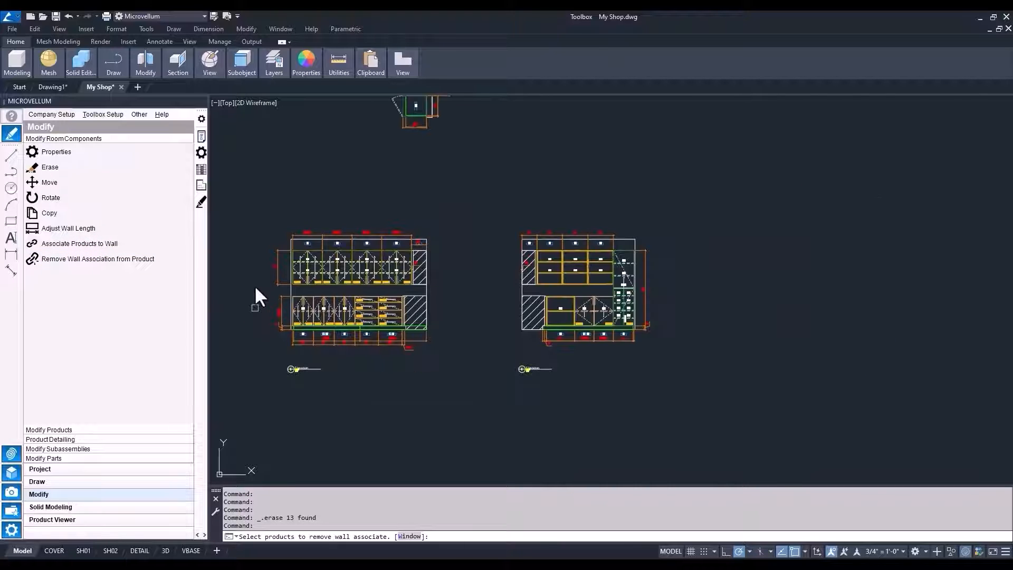
pyautogui.scroll(-2, 391, 347)
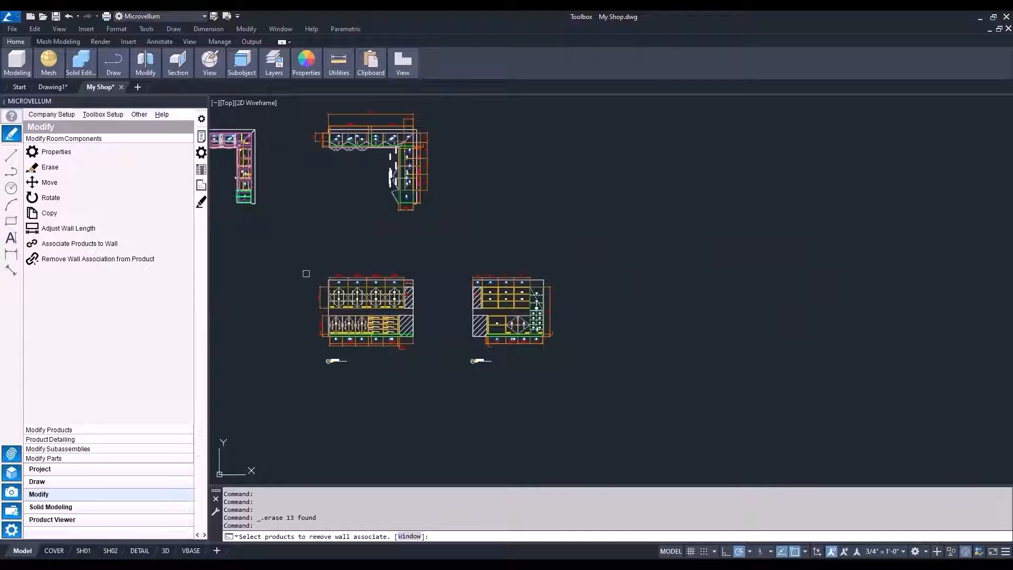
pyautogui.moveTo(305, 271); pyautogui.dragTo(484, 362, button='middle')
pyautogui.scroll(8, 346, 220)
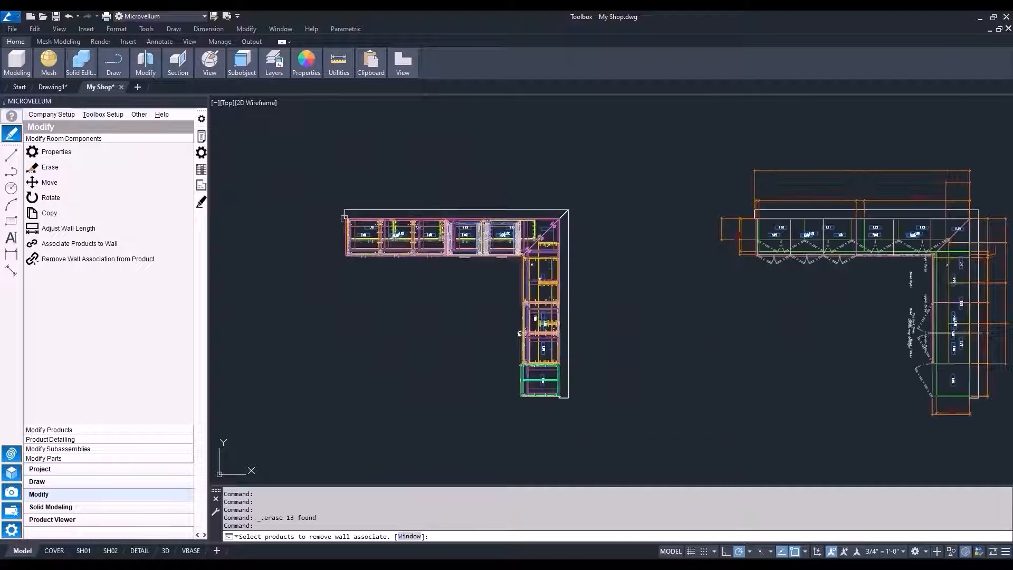
pyautogui.scroll(5, 343, 309)
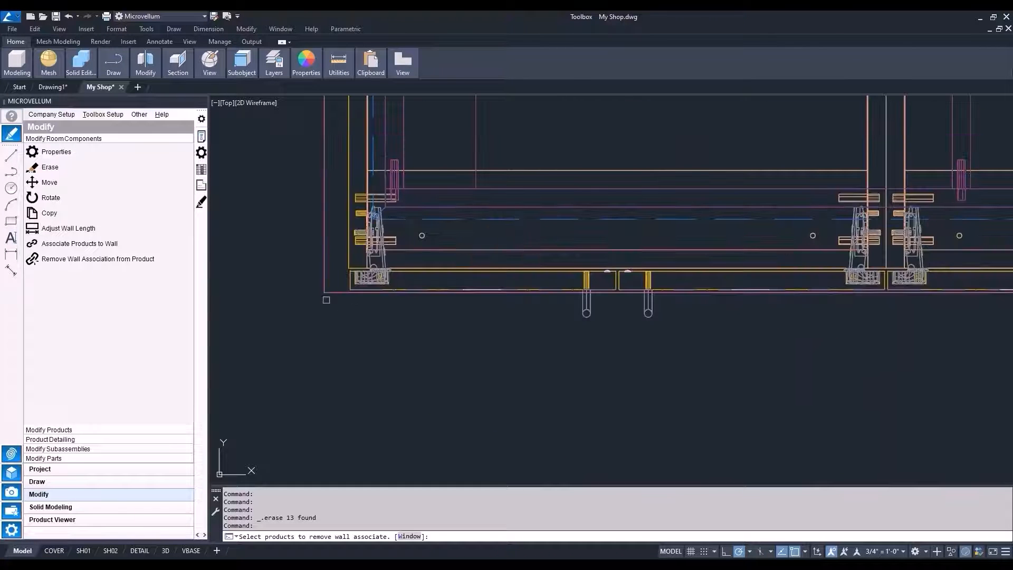
pyautogui.click(323, 289)
pyautogui.scroll(-3, 323, 289)
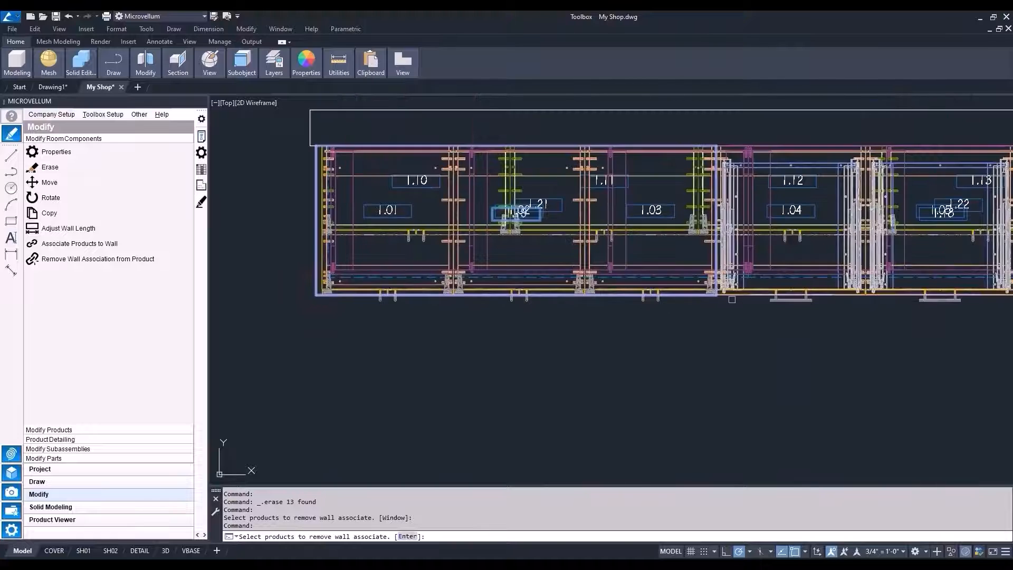
pyautogui.scroll(8, 732, 299)
pyautogui.click(682, 291)
pyautogui.scroll(-8, 611, 296)
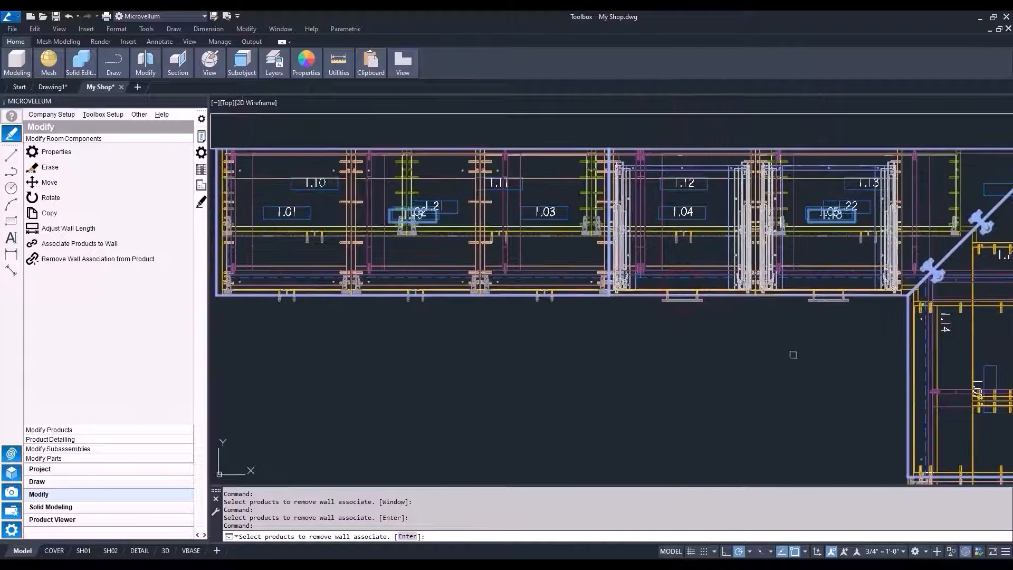
# Step: Remove the wall association from the countertop along the vertical wall in the product plan
pyautogui.scroll(-4, 602, 230)
pyautogui.scroll(8, 679, 316)
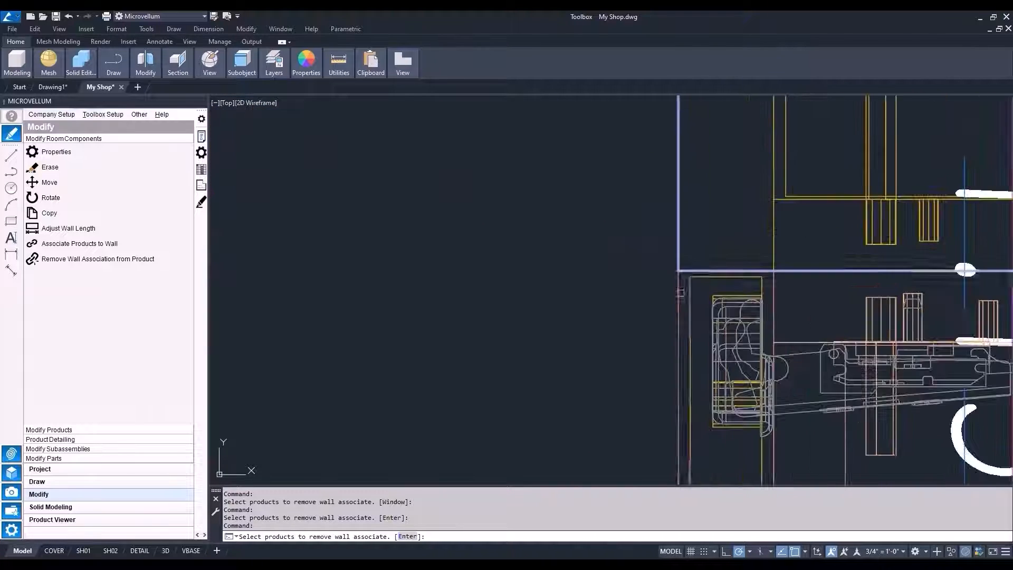
pyautogui.press('Return')
pyautogui.scroll(5, 659, 287)
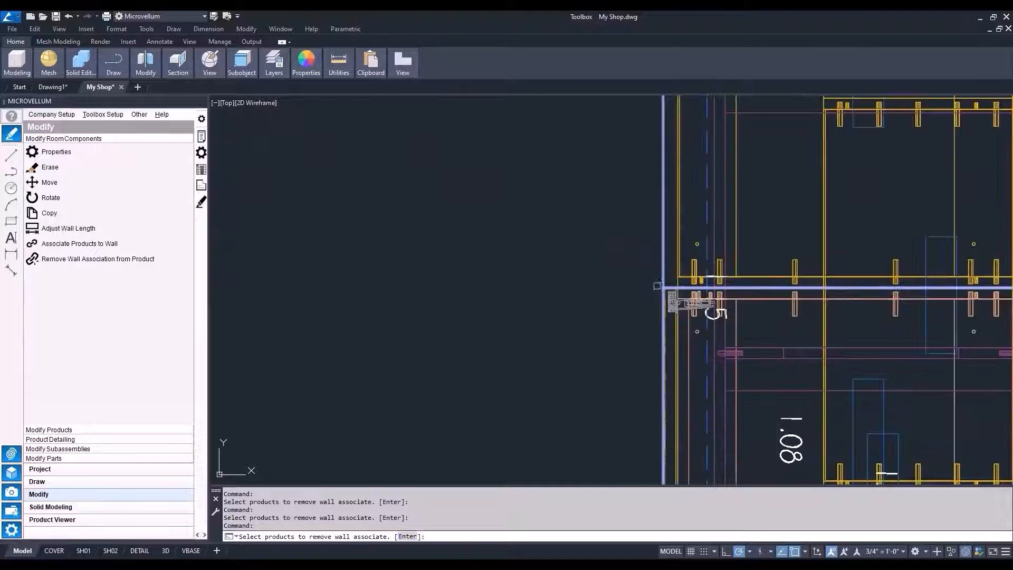
pyautogui.scroll(-3, 654, 284)
pyautogui.scroll(-4, 633, 265)
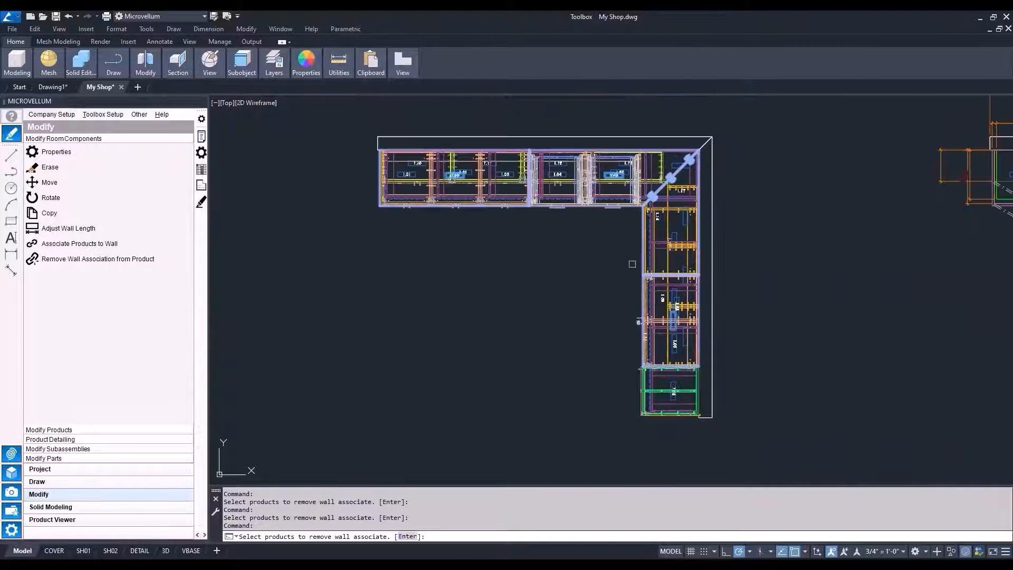
# Step: Identify the toe kick bases in the elevation and remove the wall association from bases 1.21 and 1.22 along the horizontal wall
pyautogui.scroll(-6, 632, 264)
pyautogui.scroll(2, 758, 422)
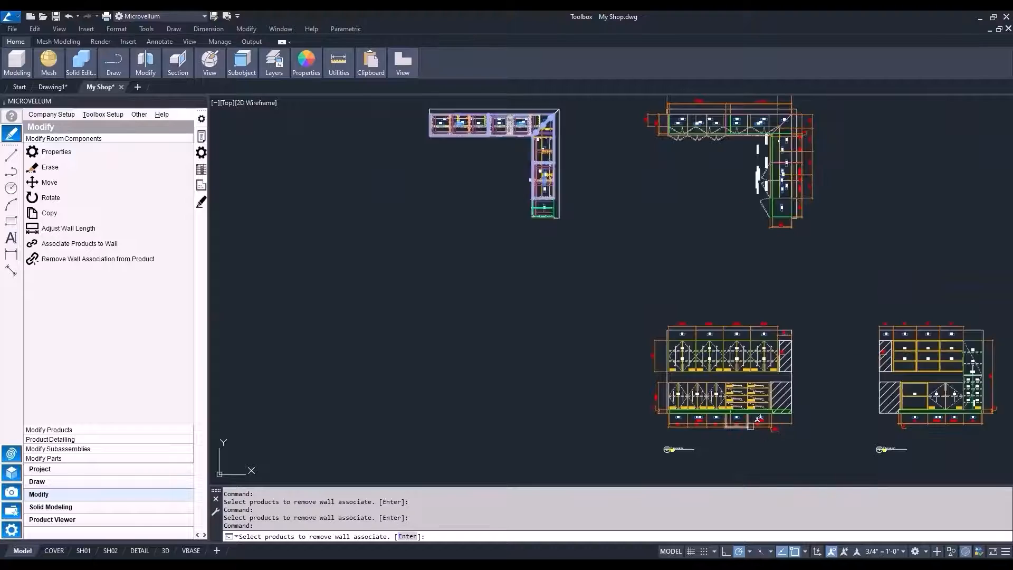
pyautogui.scroll(6, 750, 426)
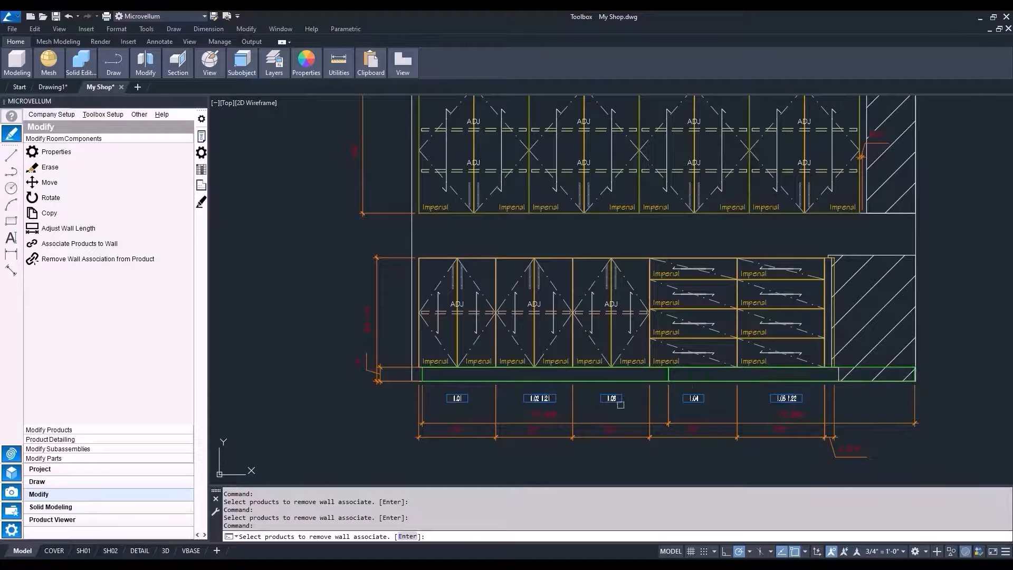
pyautogui.scroll(-6, 620, 404)
pyautogui.scroll(6, 692, 190)
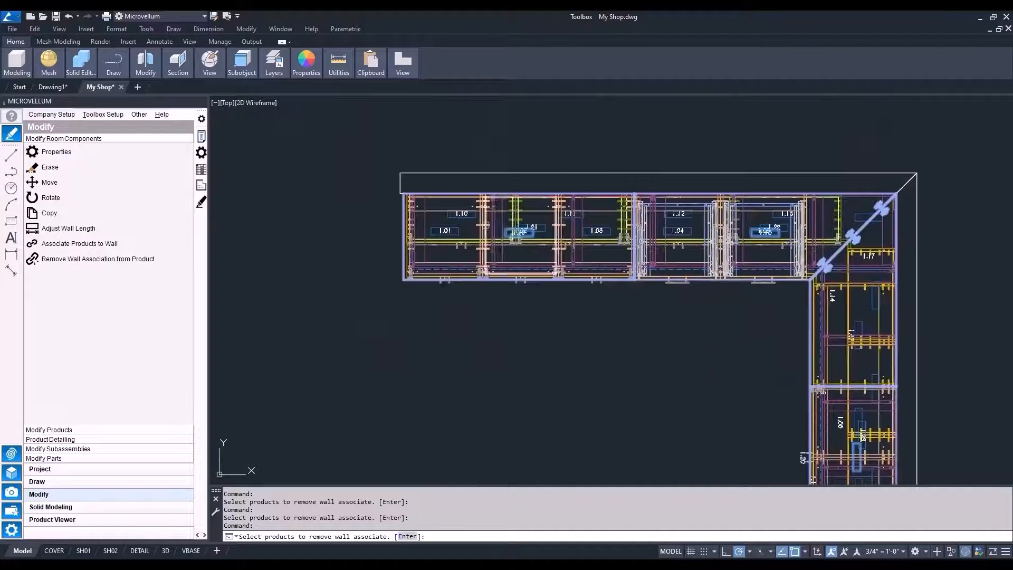
pyautogui.scroll(4, 496, 251)
pyautogui.scroll(2, 496, 250)
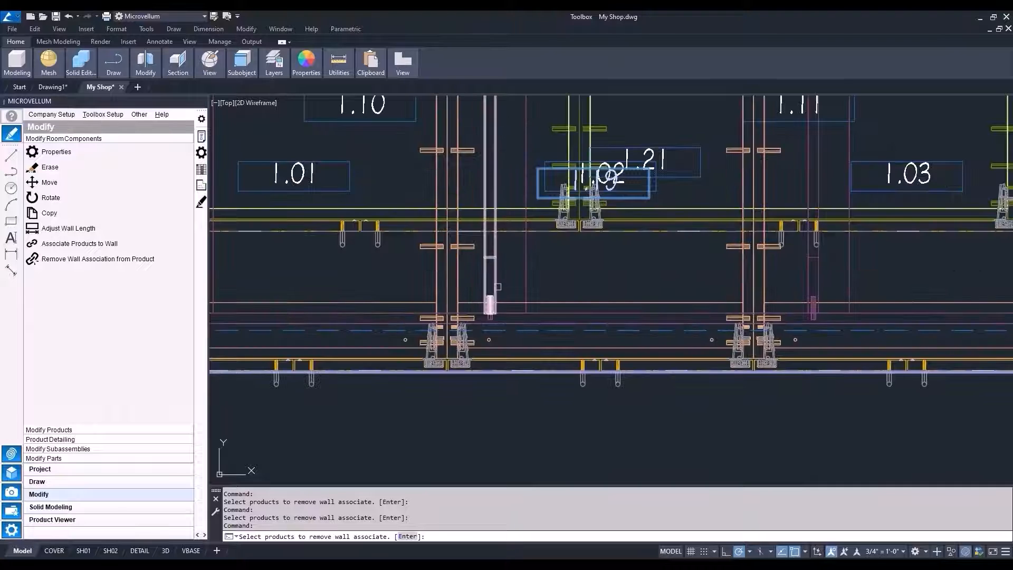
pyautogui.scroll(-4, 498, 286)
pyautogui.scroll(8, 782, 299)
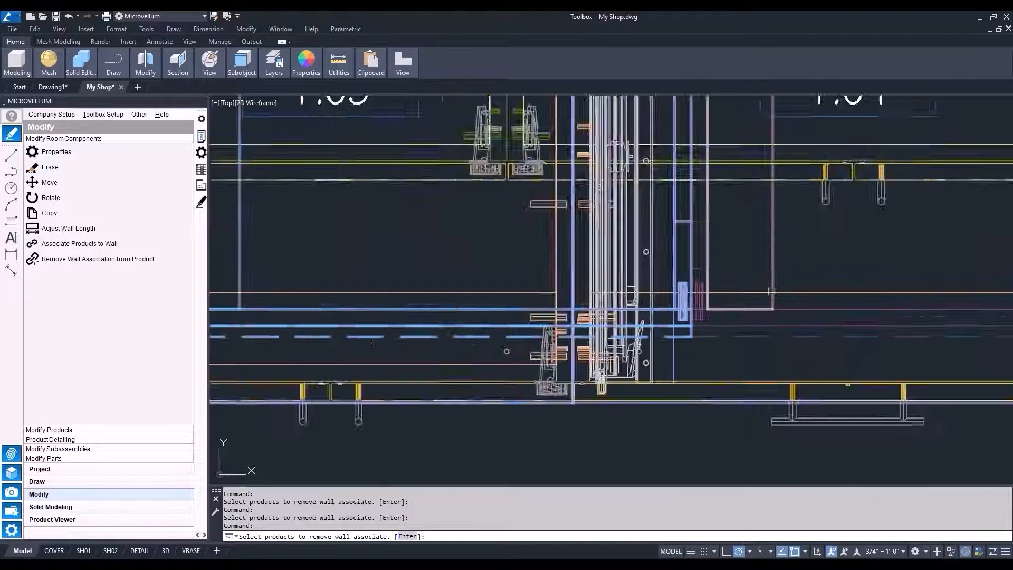
pyautogui.click(772, 266)
pyautogui.scroll(-8, 699, 278)
# Step: Remove the wall association from the toe kick base along the vertical wall and finish the command
pyautogui.moveTo(945, 364); pyautogui.dragTo(747, 253, button='middle')
pyautogui.scroll(8, 750, 256)
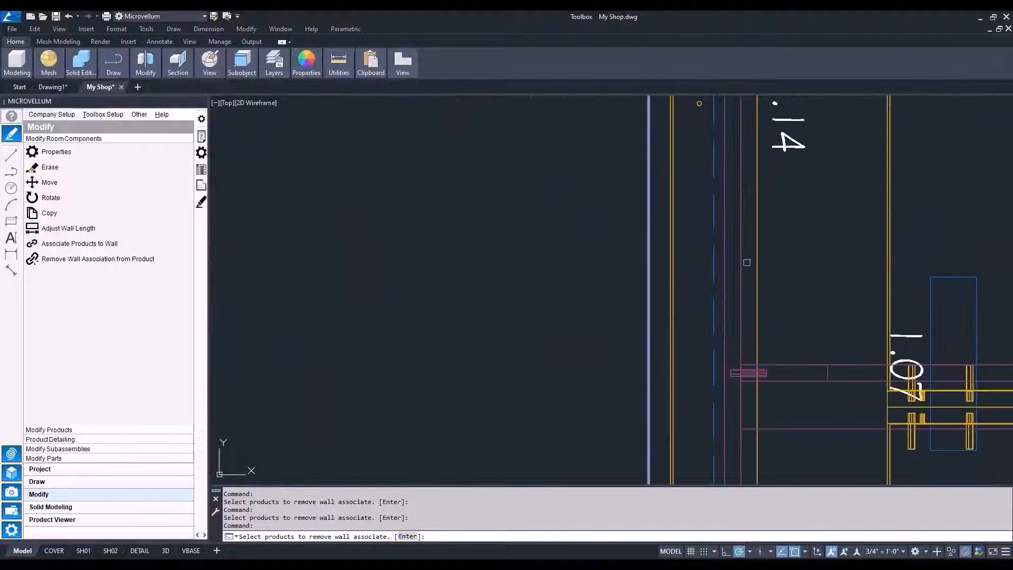
pyautogui.click(738, 260)
pyautogui.scroll(-10, 738, 260)
pyautogui.moveTo(739, 374); pyautogui.dragTo(733, 249, button='middle')
pyautogui.scroll(-5, 676, 287)
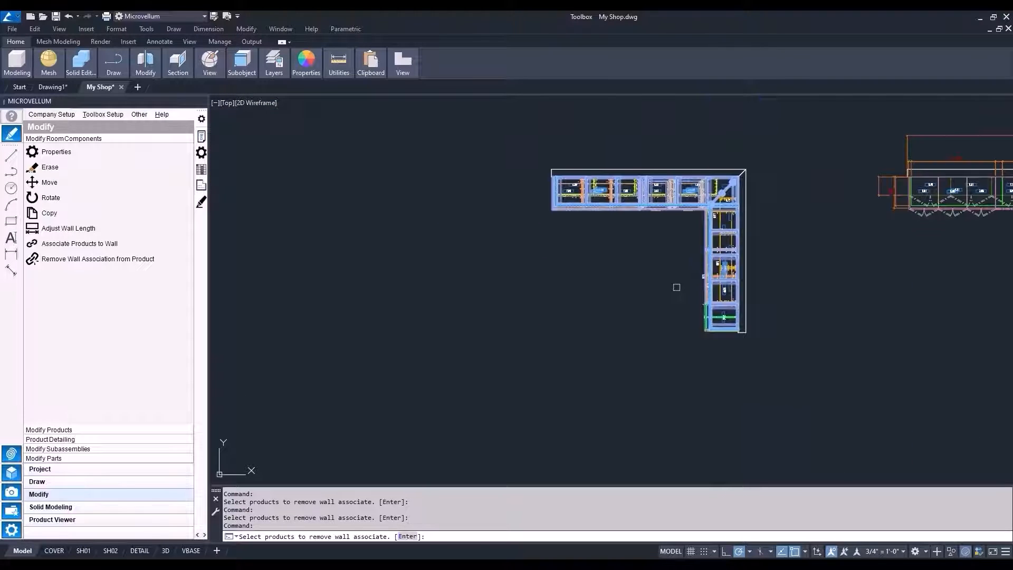
pyautogui.press('Return')
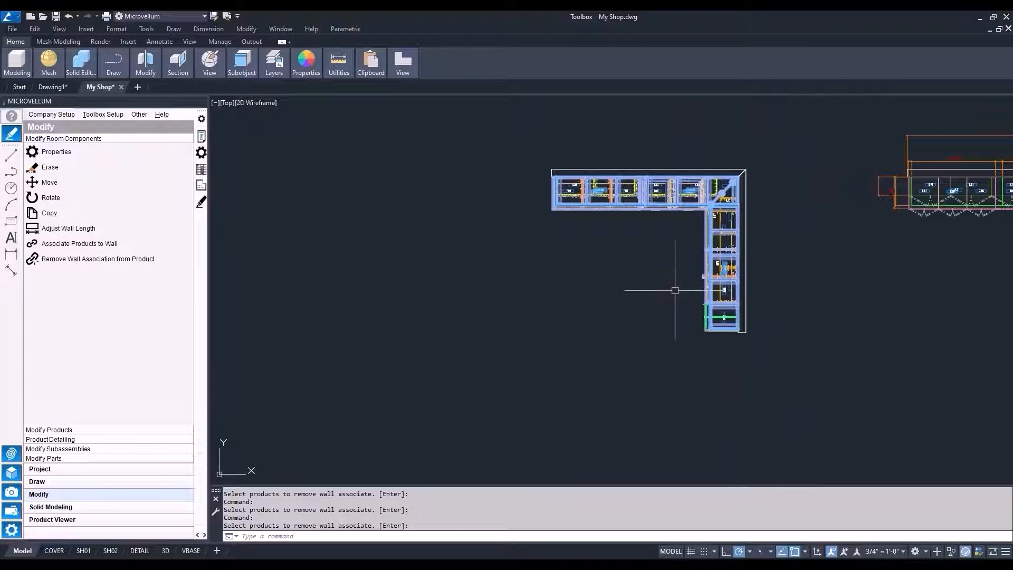
# Step: Erase the toe kick bases from both wall elevations together with their dimensions and item numbers
pyautogui.moveTo(675, 290); pyautogui.dragTo(506, 269, button='middle')
pyautogui.scroll(-3, 429, 242)
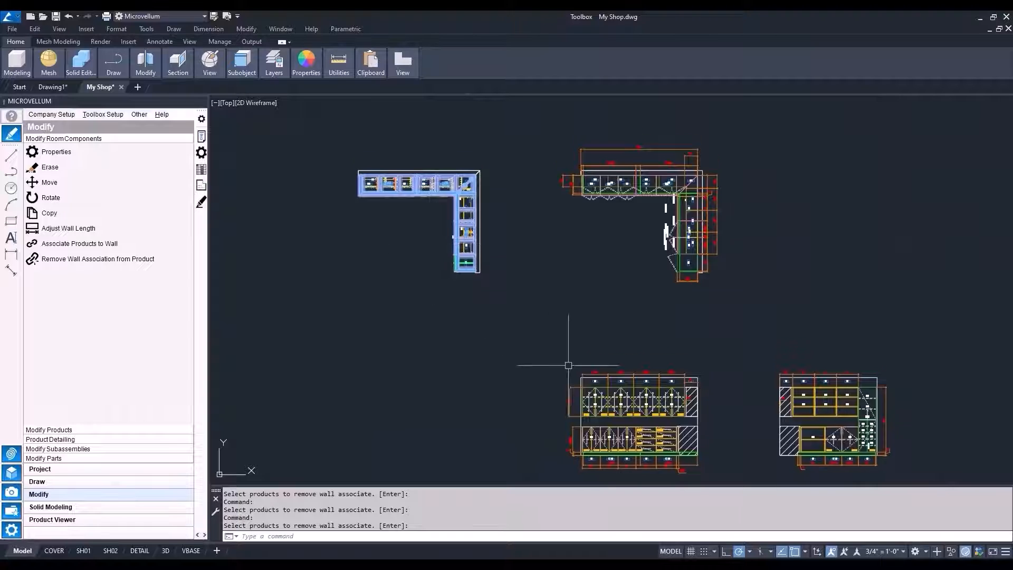
pyautogui.moveTo(568, 365); pyautogui.dragTo(549, 287, button='middle')
pyautogui.scroll(6, 596, 334)
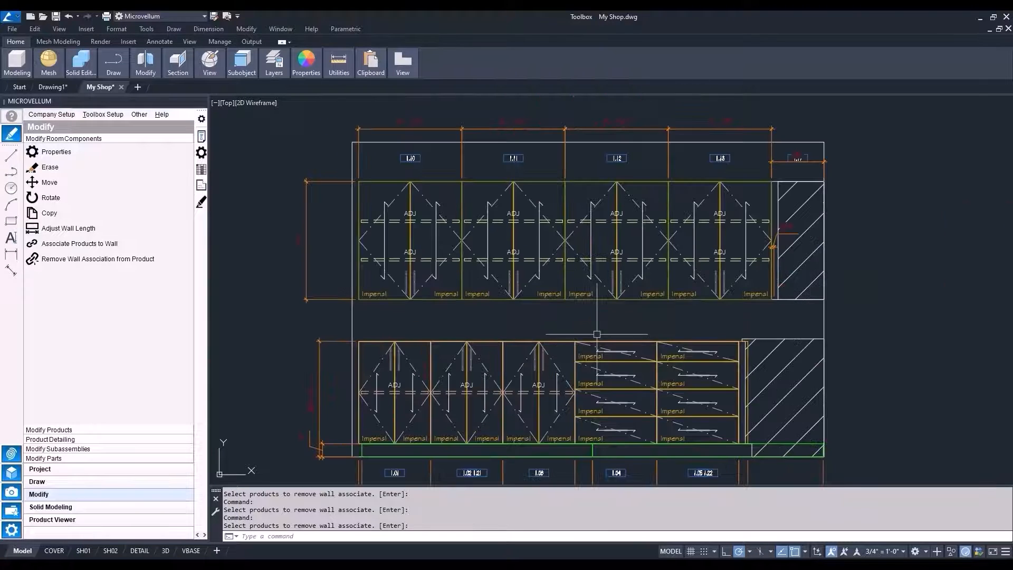
pyautogui.moveTo(596, 333); pyautogui.dragTo(618, 281, button='middle')
pyautogui.click(617, 396)
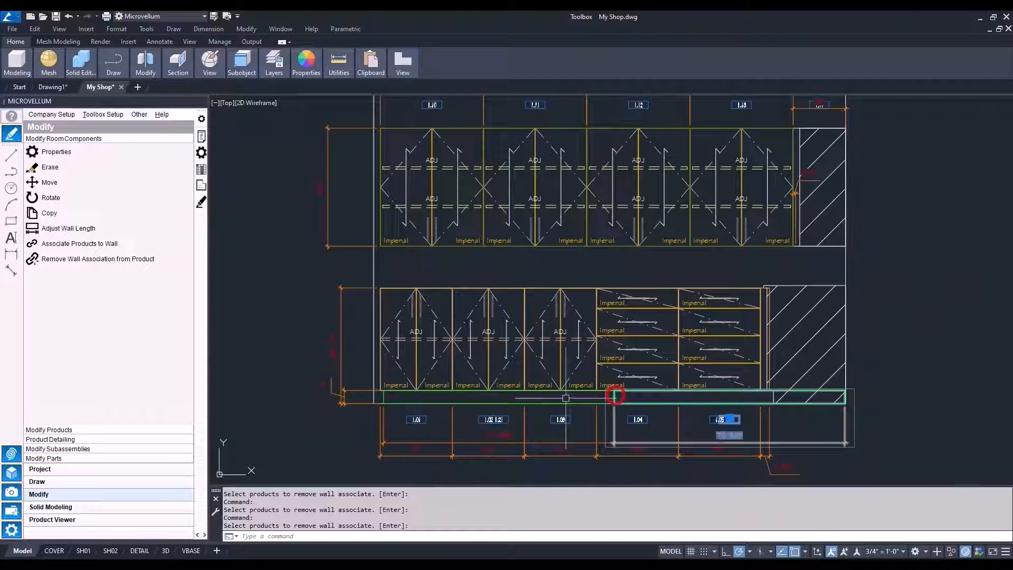
pyautogui.click(529, 402)
pyautogui.scroll(-2, 527, 378)
pyautogui.moveTo(526, 377); pyautogui.dragTo(282, 344, button='middle')
pyautogui.moveTo(886, 362); pyautogui.dragTo(723, 357, button='middle')
pyautogui.scroll(2, 726, 355)
pyautogui.click(729, 350)
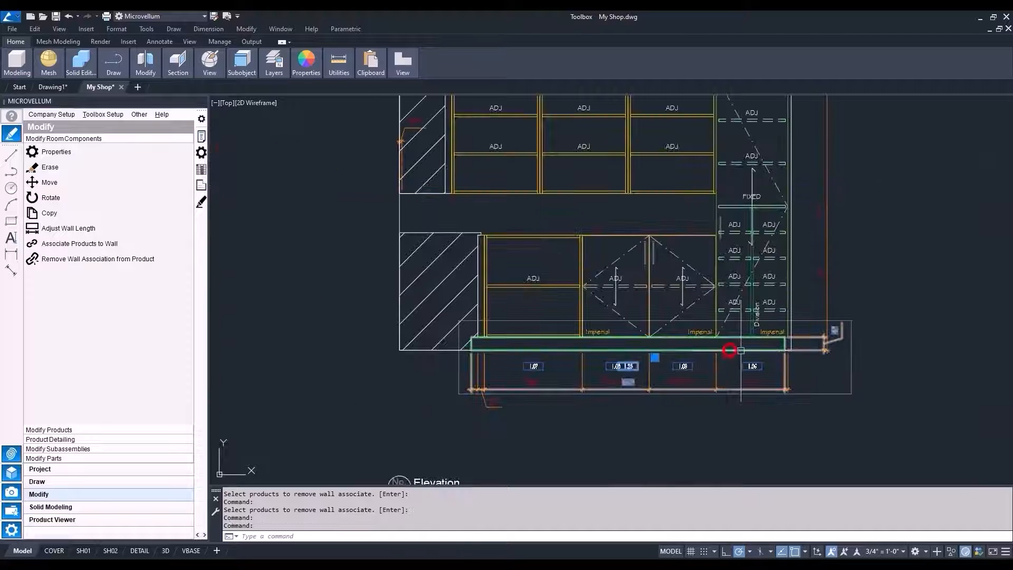
pyautogui.press('Delete')
pyautogui.scroll(-2, 752, 351)
pyautogui.moveTo(532, 336); pyautogui.dragTo(788, 331, button='middle')
pyautogui.moveTo(727, 329); pyautogui.dragTo(697, 328, button='middle')
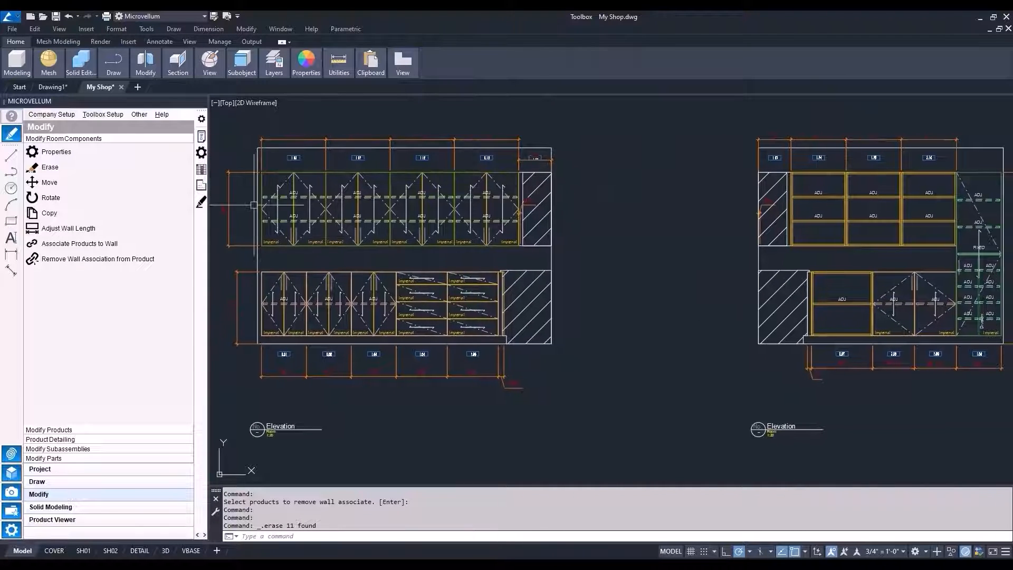
# Step: Redraw the 2D wall elevation containing the drawer base cabinets without the detached countertops and toe kick bases
pyautogui.click(60, 481)
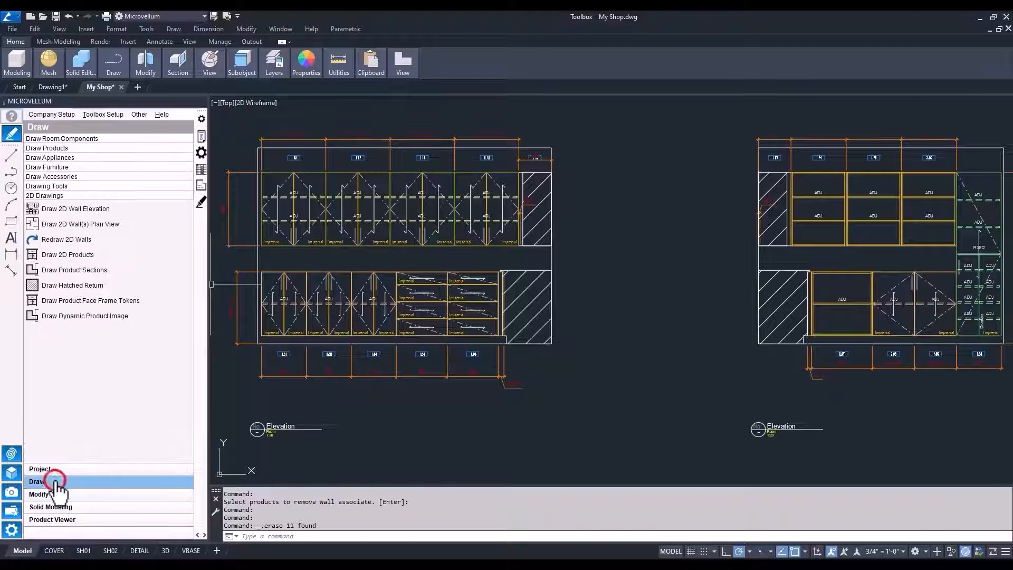
pyautogui.click(65, 239)
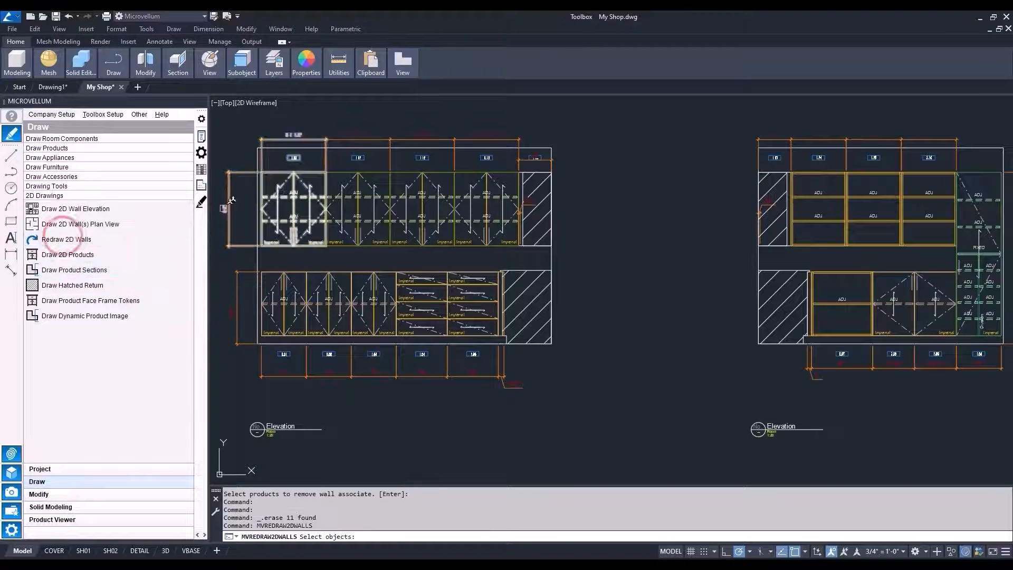
pyautogui.click(343, 148)
pyautogui.click(486, 157)
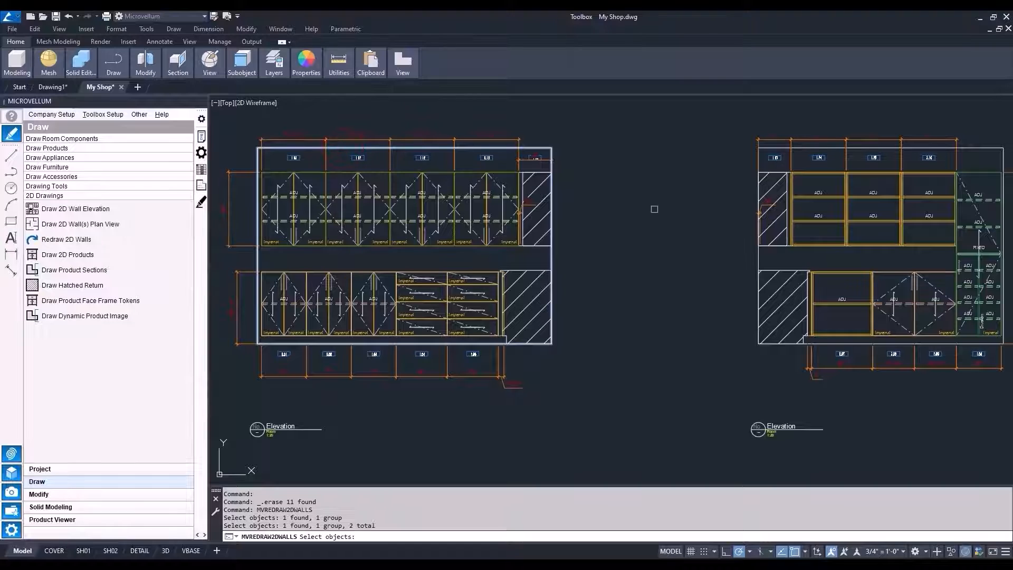
pyautogui.press('Return')
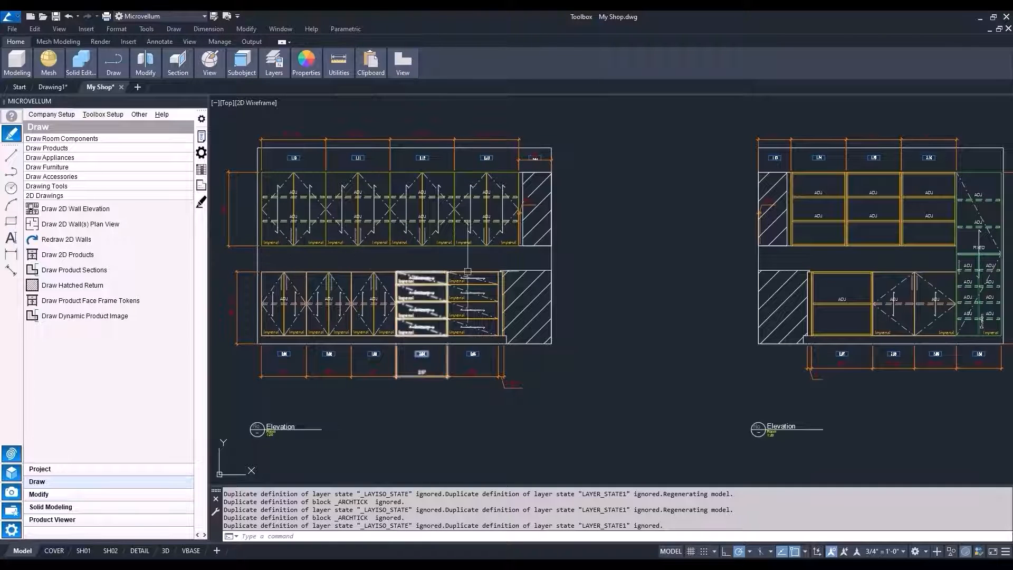
# Step: Draw a 118 by 0.75 countertop rectangle above the base cabinets in the first elevation, starting at the hatched return's upper corner
pyautogui.moveTo(493, 293); pyautogui.dragTo(613, 319, button='middle')
pyautogui.scroll(4, 588, 288)
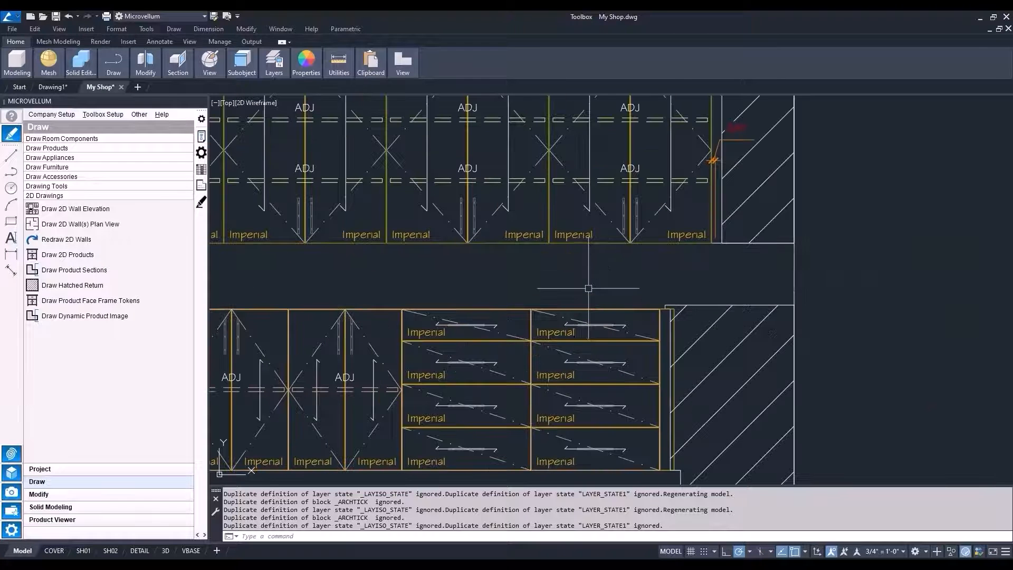
pyautogui.write('c')
pyautogui.press('Return')
pyautogui.scroll(5, 658, 299)
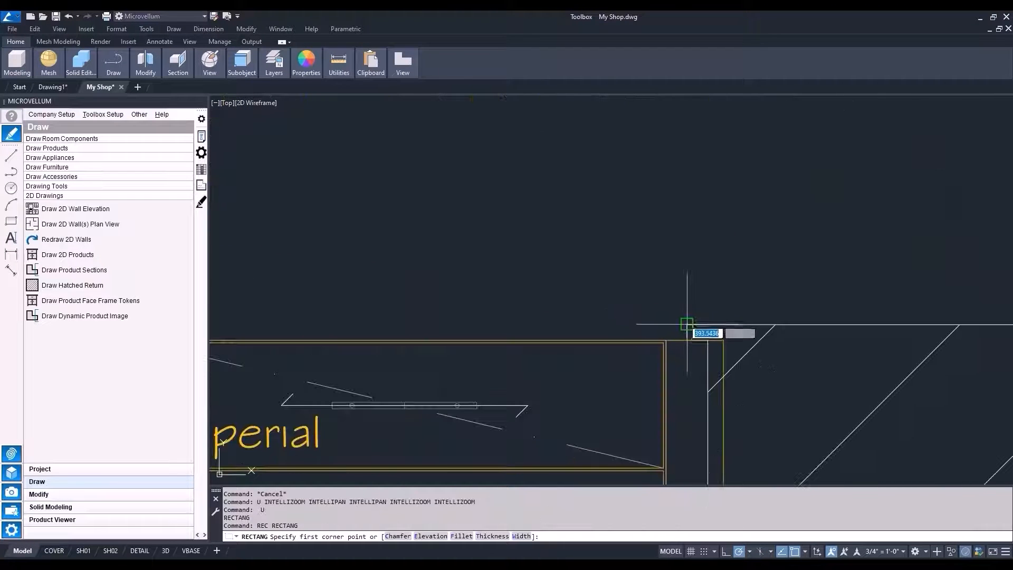
pyautogui.click(686, 323)
pyautogui.scroll(-6, 686, 323)
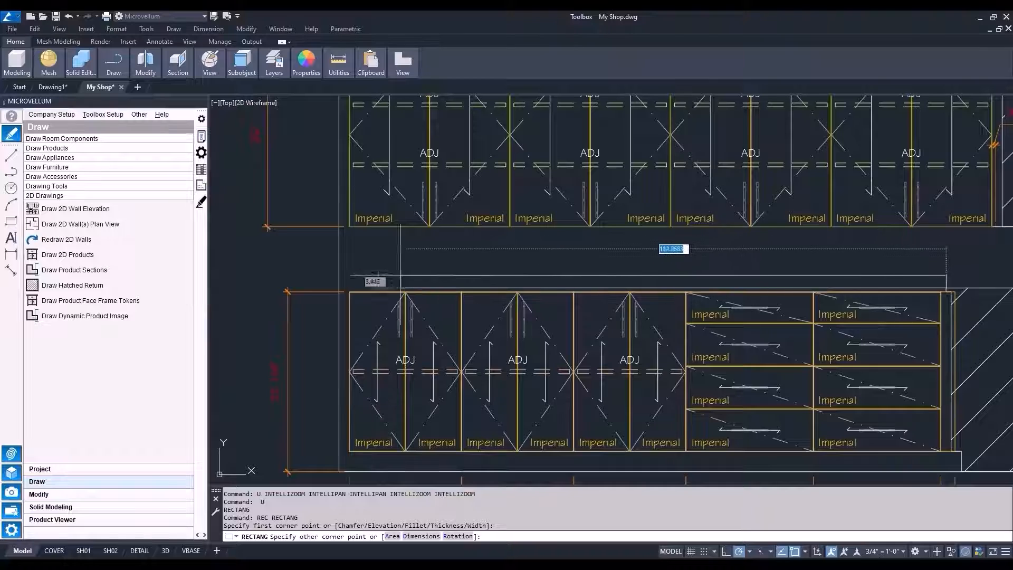
pyautogui.scroll(5, 347, 288)
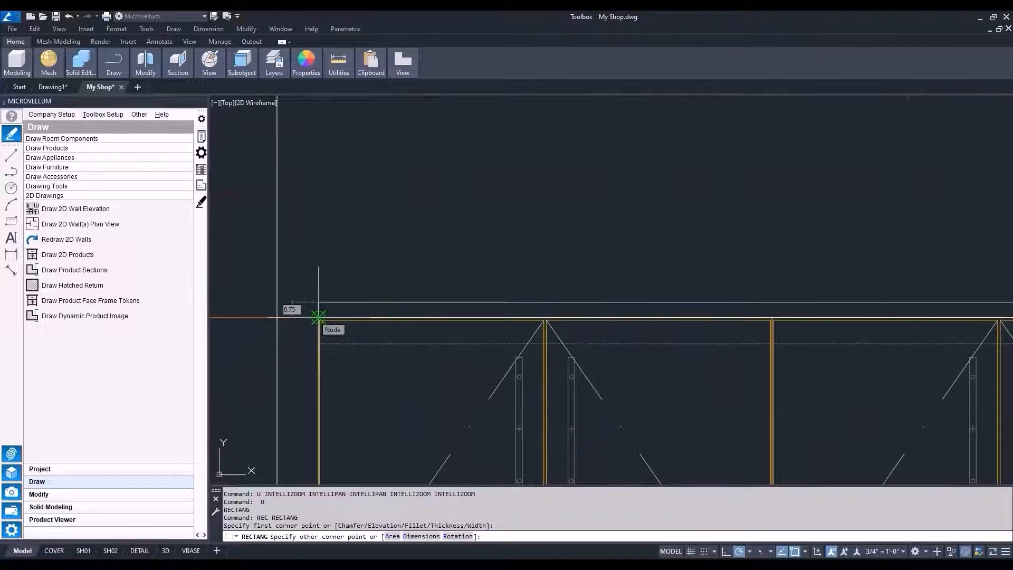
pyautogui.scroll(-2, 318, 317)
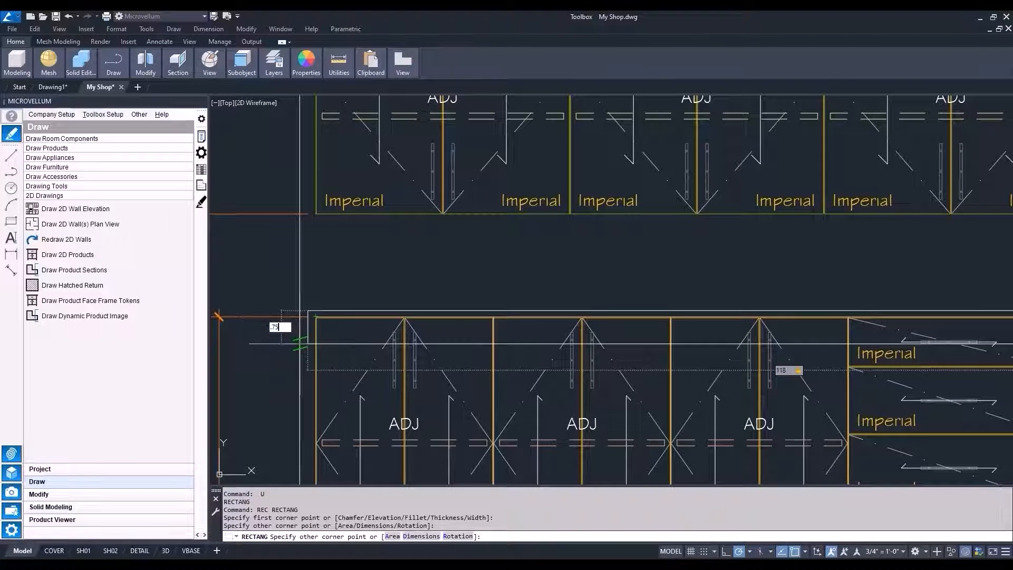
pyautogui.press('Return')
pyautogui.scroll(-4, 420, 342)
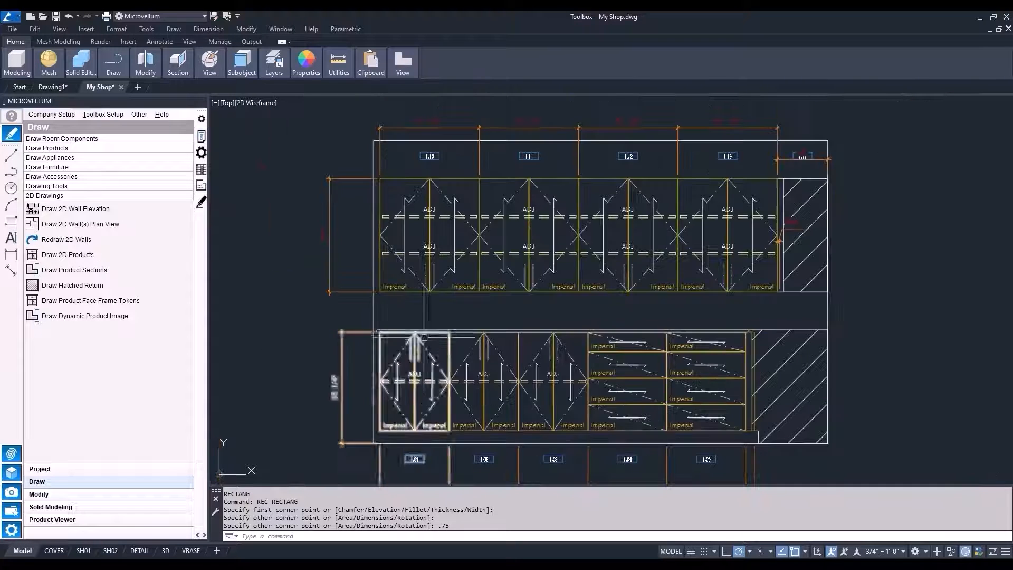
# Step: Draw a countertop rectangle in the second elevation from the hatched return's upper corner to the tall cabinet, resting on the base cabinets
pyautogui.moveTo(624, 325); pyautogui.dragTo(513, 283, button='middle')
pyautogui.scroll(-2, 512, 283)
pyautogui.moveTo(880, 326); pyautogui.dragTo(441, 298, button='middle')
pyautogui.scroll(8, 447, 267)
pyautogui.write('rec')
pyautogui.press('Return')
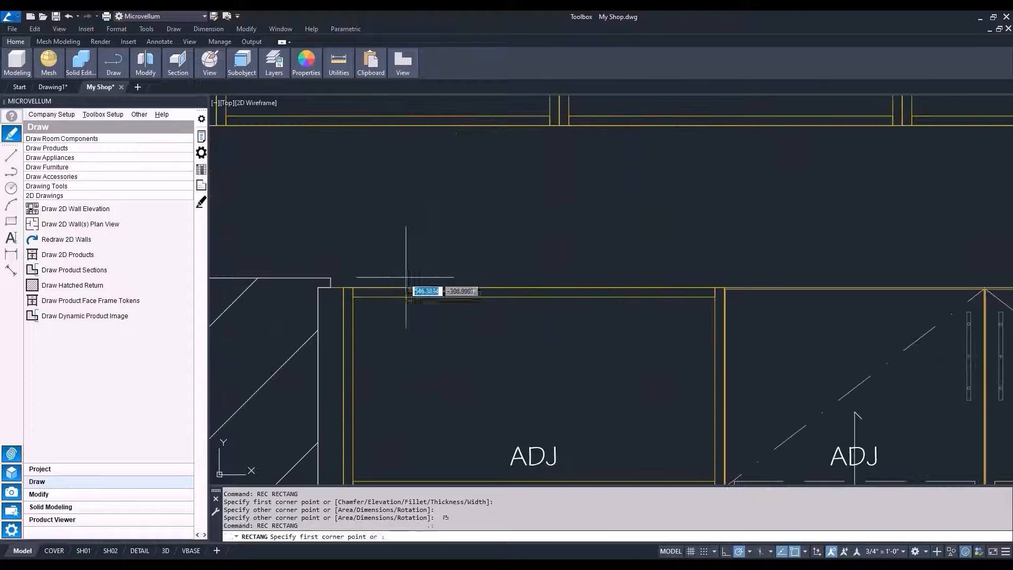
pyautogui.click(331, 278)
pyautogui.scroll(-4, 332, 278)
pyautogui.scroll(8, 651, 286)
pyautogui.click(611, 363)
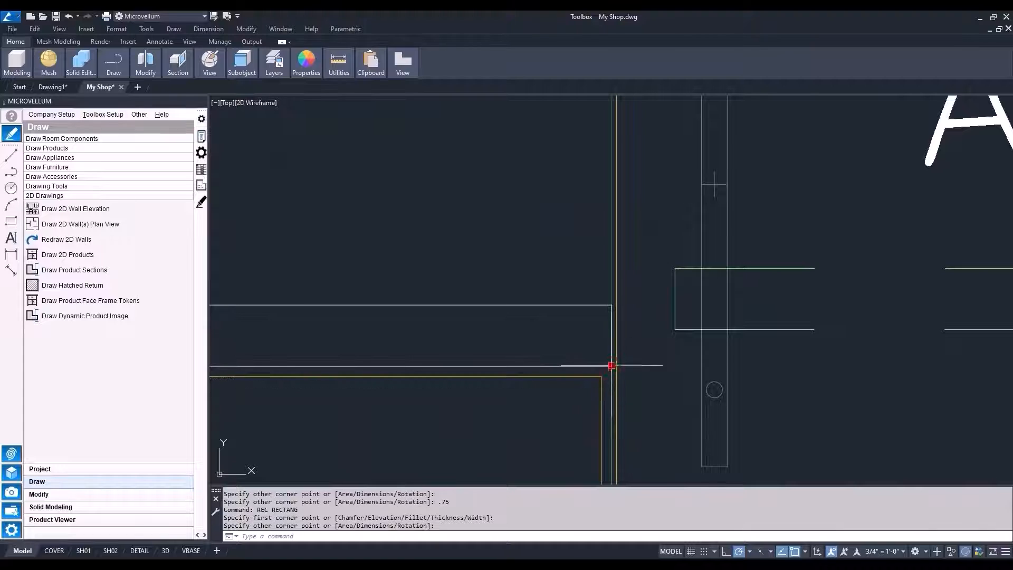
pyautogui.scroll(-6, 617, 343)
pyautogui.scroll(-8, 614, 343)
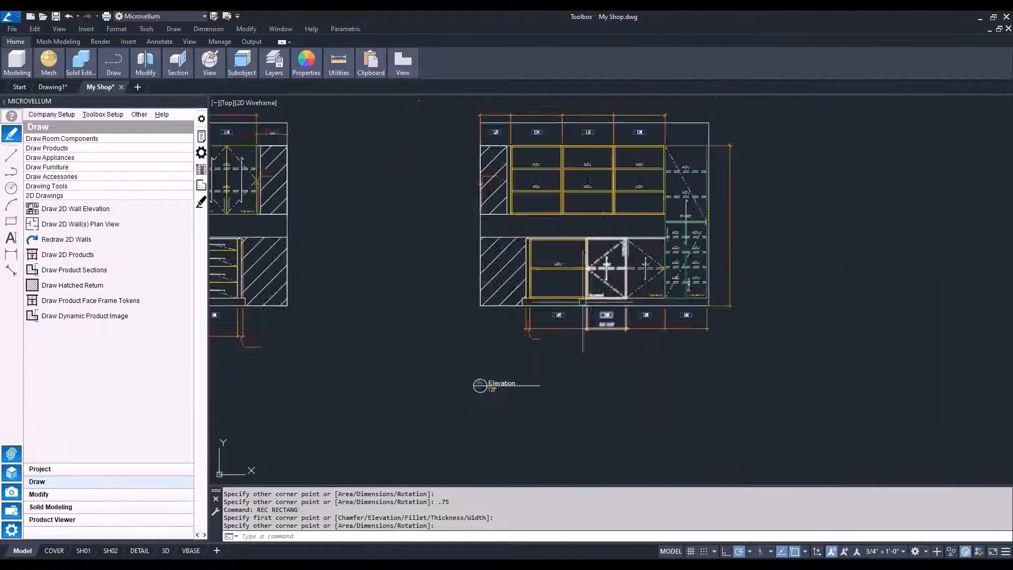
pyautogui.moveTo(488, 375)
pyautogui.mouseDown(button='middle')
pyautogui.moveTo(644, 368)
pyautogui.moveTo(755, 407)
pyautogui.mouseUp(button='middle')
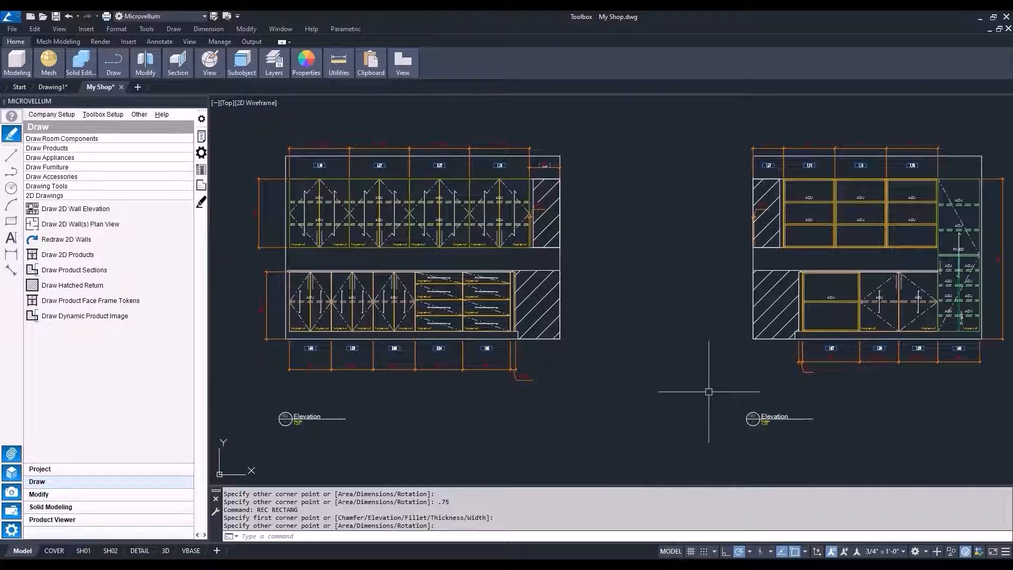
# Step: Draw a right-facing cross section of base cabinet 1.02 with drawing tokens and place it below the first elevation
pyautogui.scroll(-5, 709, 391)
pyautogui.moveTo(708, 396)
pyautogui.mouseDown(button='middle')
pyautogui.moveTo(671, 362)
pyautogui.moveTo(604, 333)
pyautogui.mouseUp(button='middle')
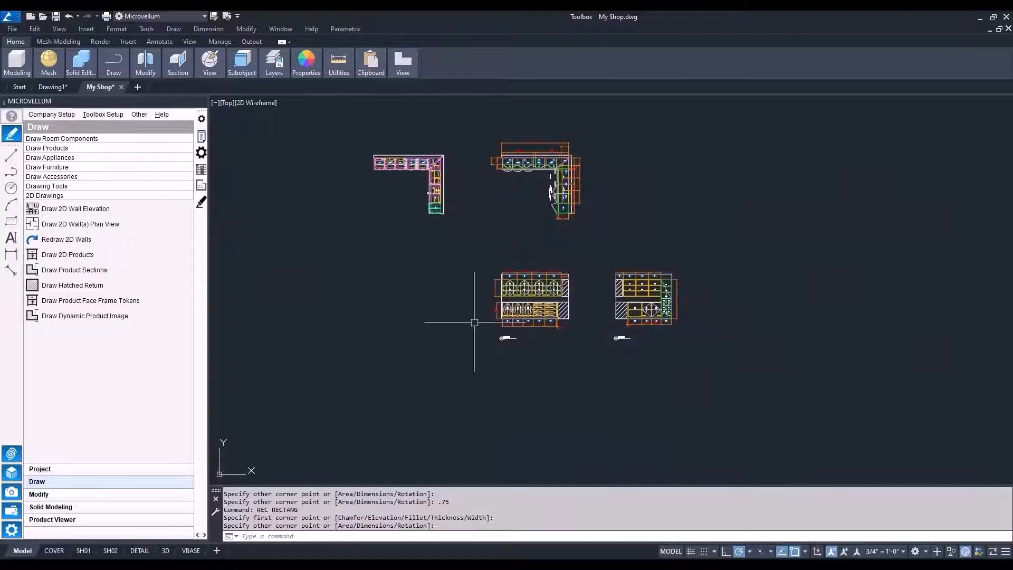
pyautogui.click(79, 272)
pyautogui.scroll(4, 512, 312)
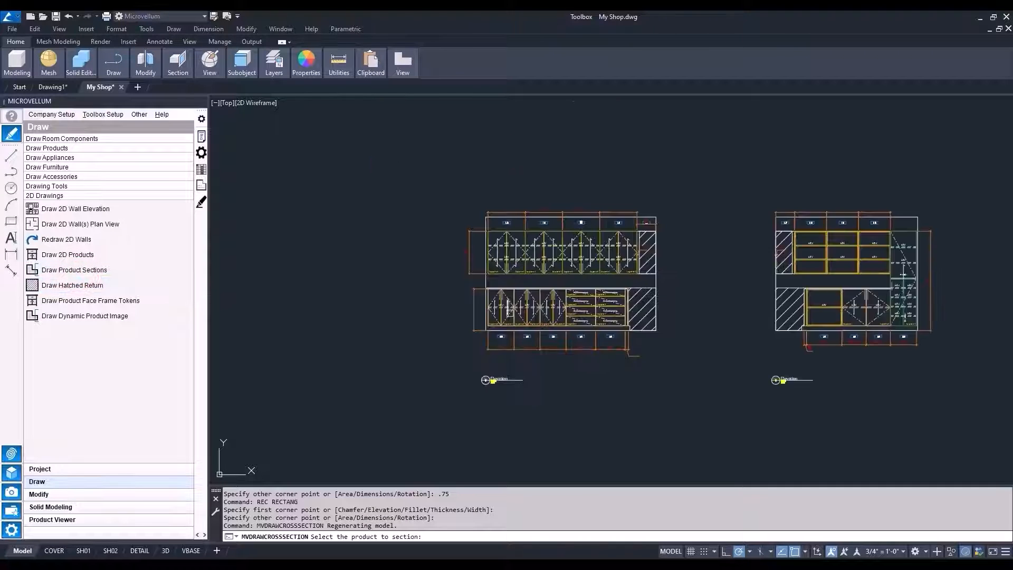
pyautogui.scroll(3, 509, 312)
pyautogui.moveTo(510, 311); pyautogui.dragTo(443, 351, button='middle')
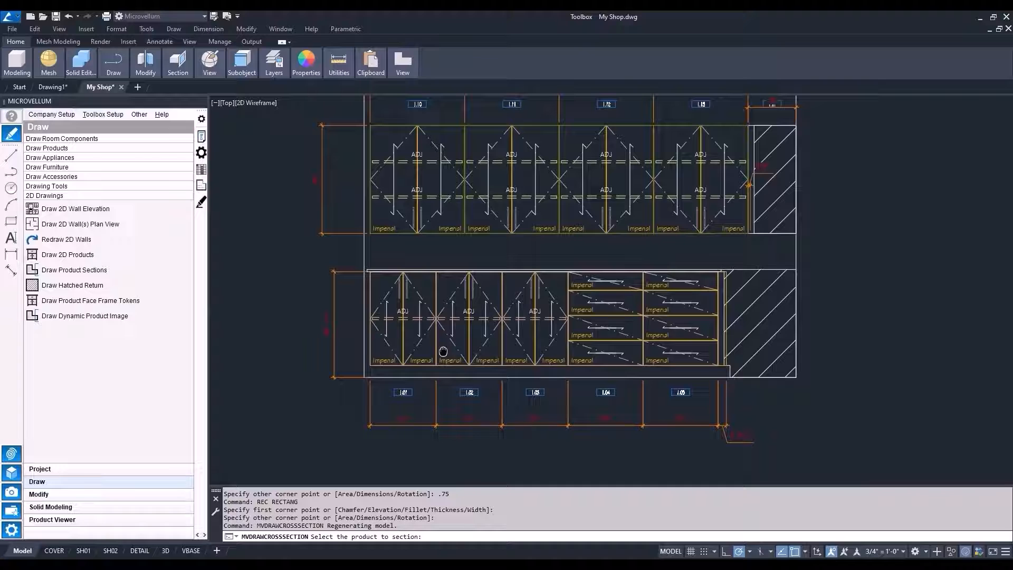
pyautogui.click(468, 340)
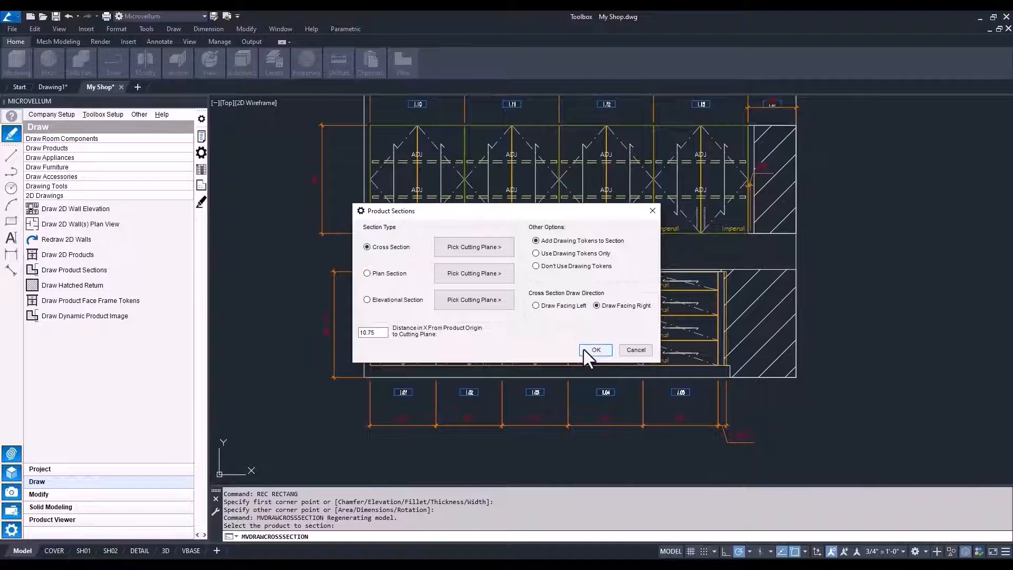
pyautogui.click(586, 350)
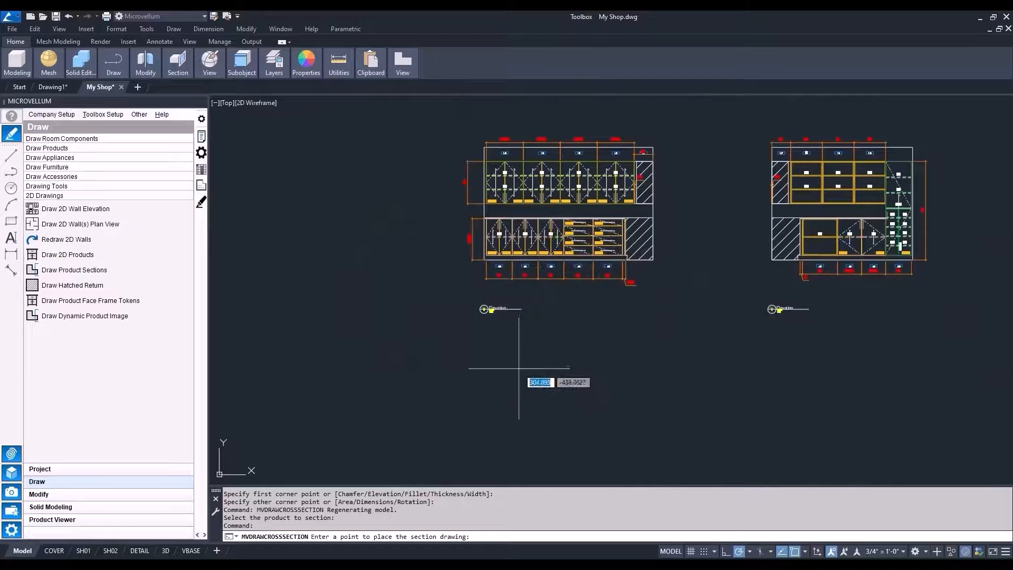
pyautogui.moveTo(525, 446); pyautogui.dragTo(524, 407, button='middle')
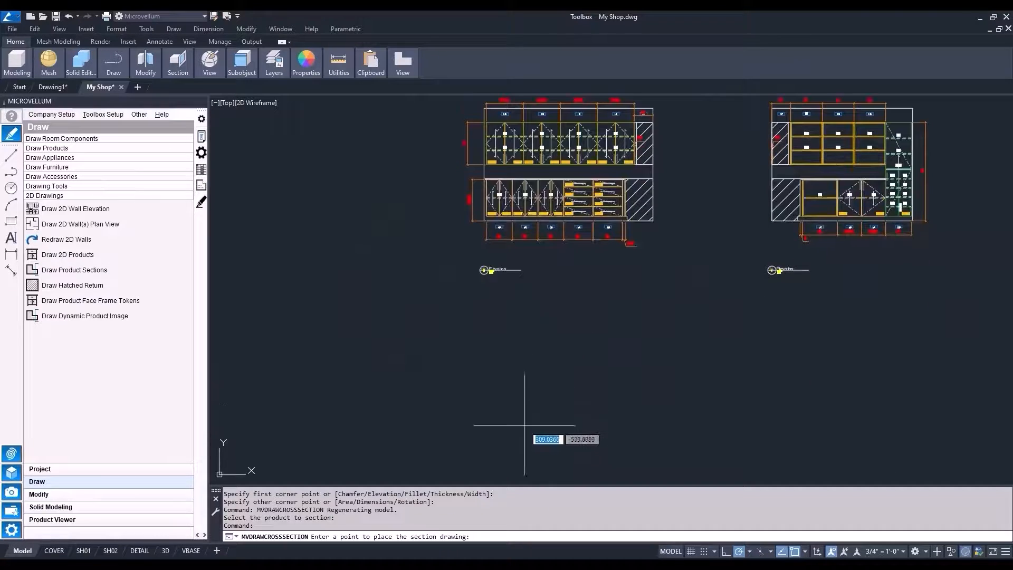
pyautogui.click(523, 436)
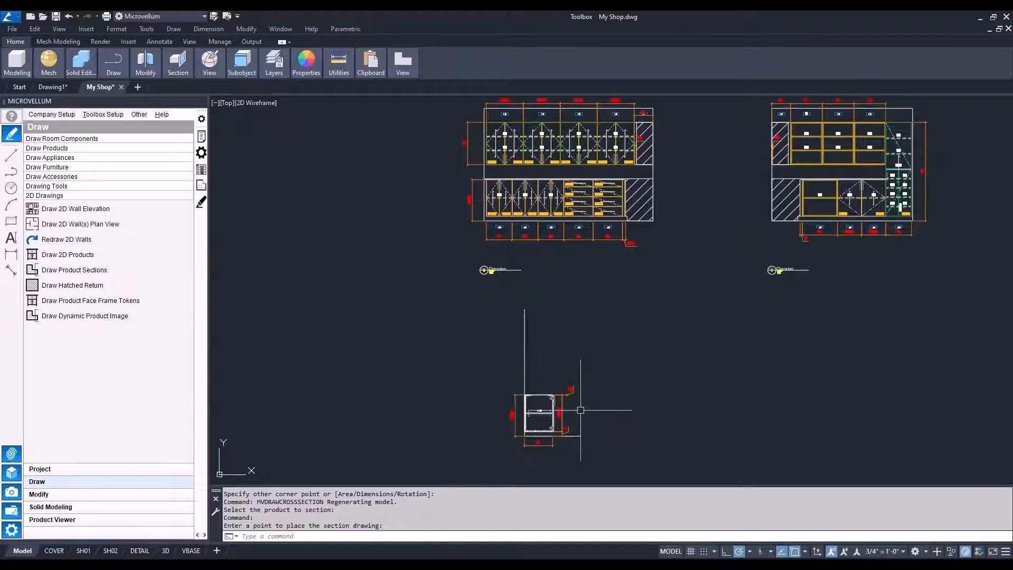
pyautogui.scroll(5, 586, 433)
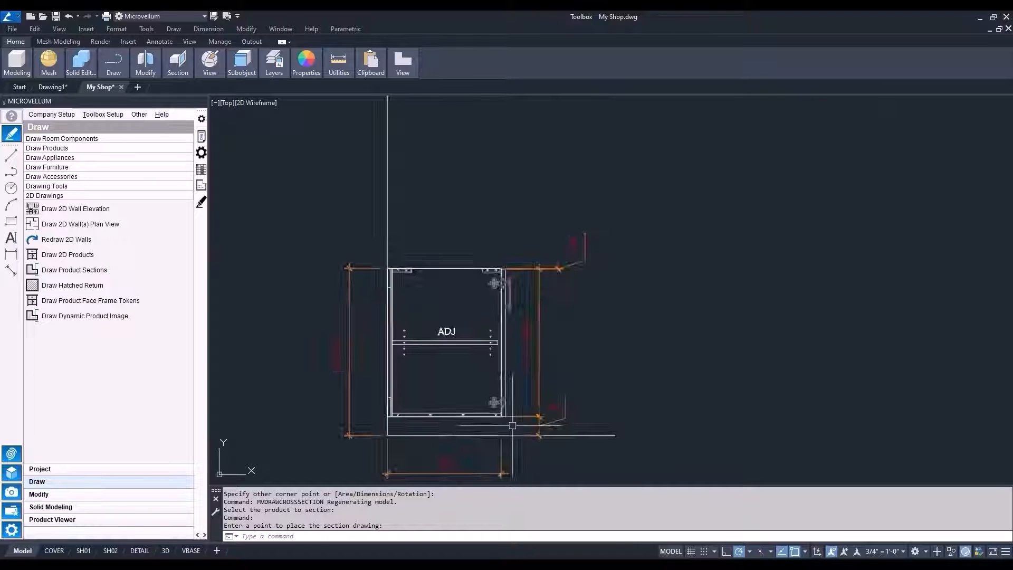
# Step: Draw a right-facing cross section of upper cabinet 1.11 and place it at the wall and floor corner of the base cabinet section
pyautogui.scroll(-5, 657, 423)
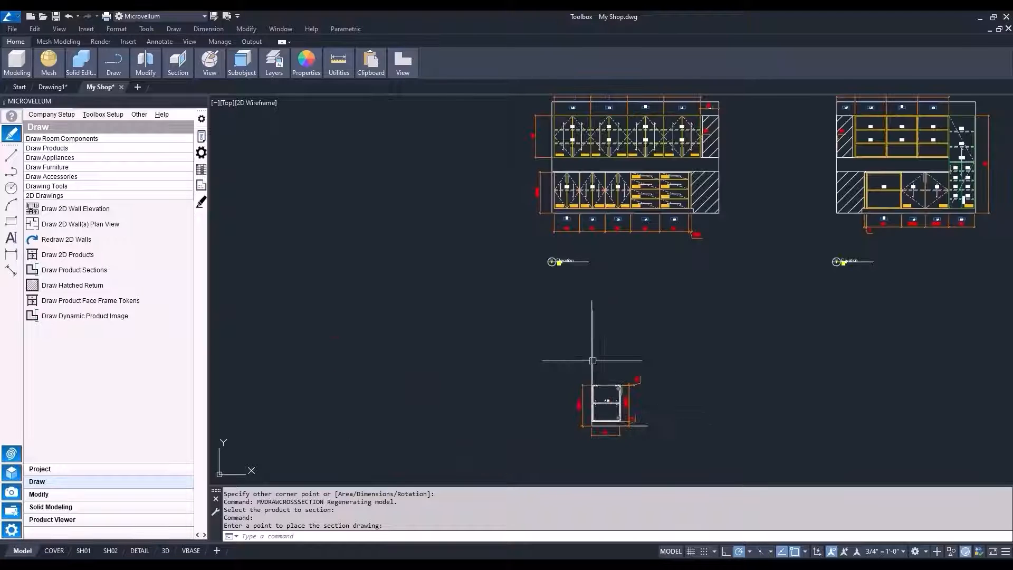
pyautogui.click(94, 269)
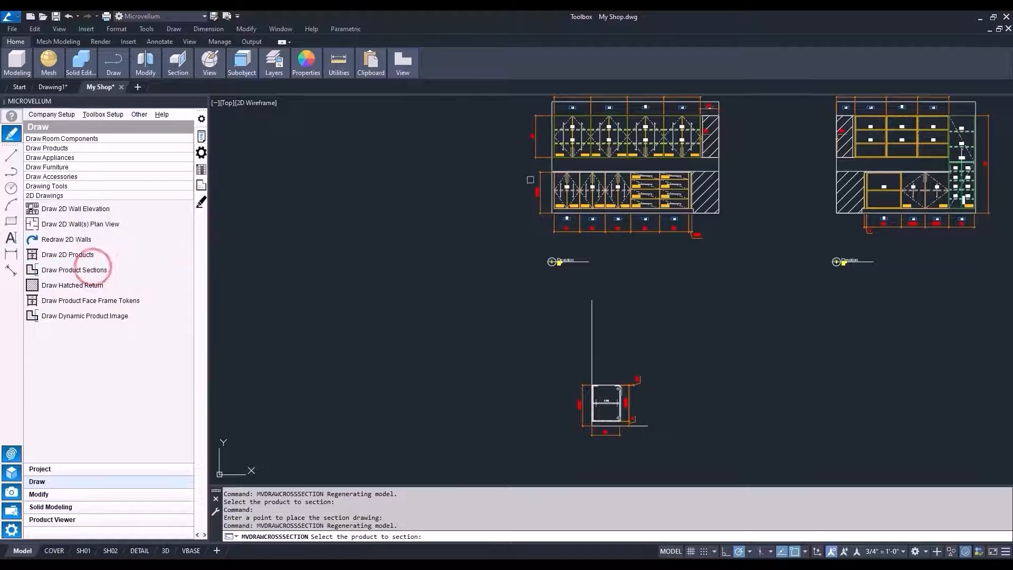
pyautogui.scroll(5, 600, 137)
pyautogui.click(584, 160)
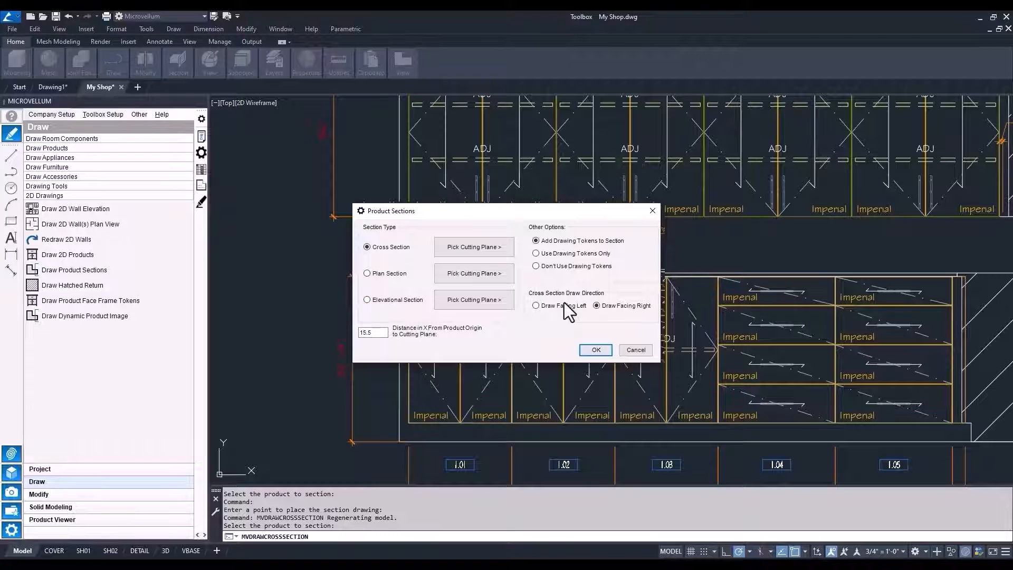
pyautogui.click(585, 349)
pyautogui.scroll(10, 541, 401)
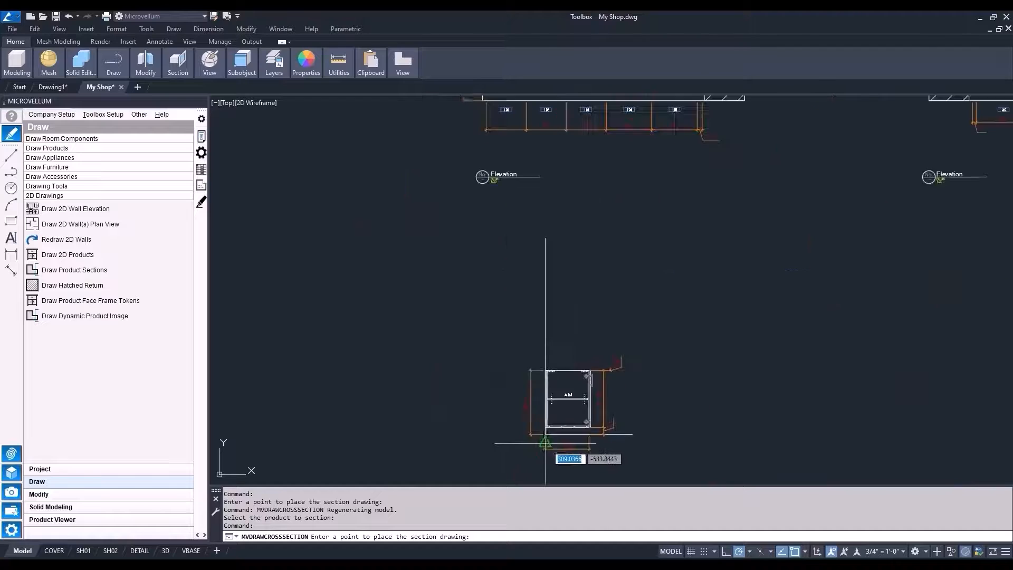
pyautogui.scroll(3, 535, 371)
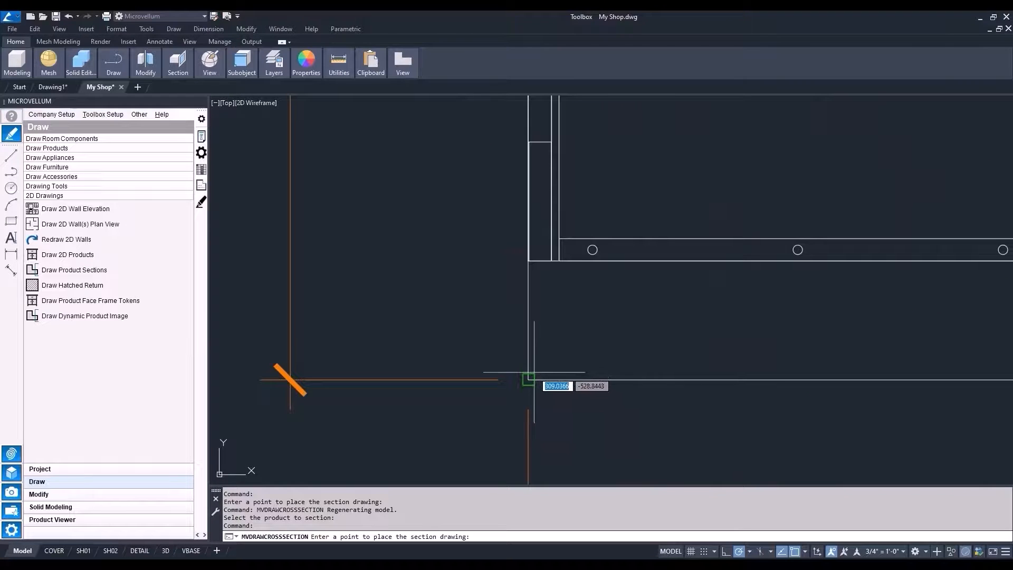
pyautogui.click(529, 378)
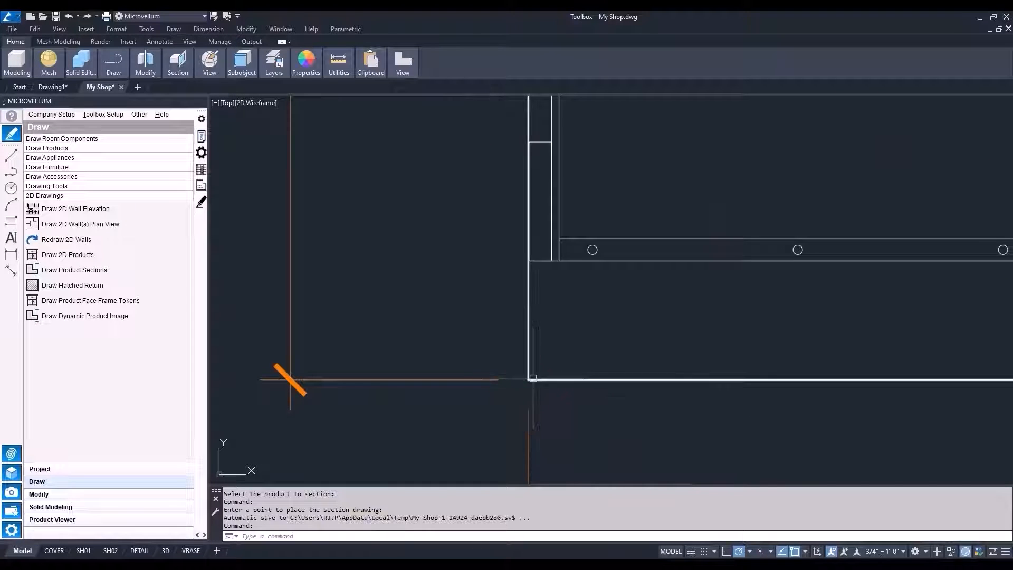
pyautogui.scroll(-5, 531, 375)
pyautogui.scroll(-2, 531, 375)
pyautogui.scroll(4, 576, 280)
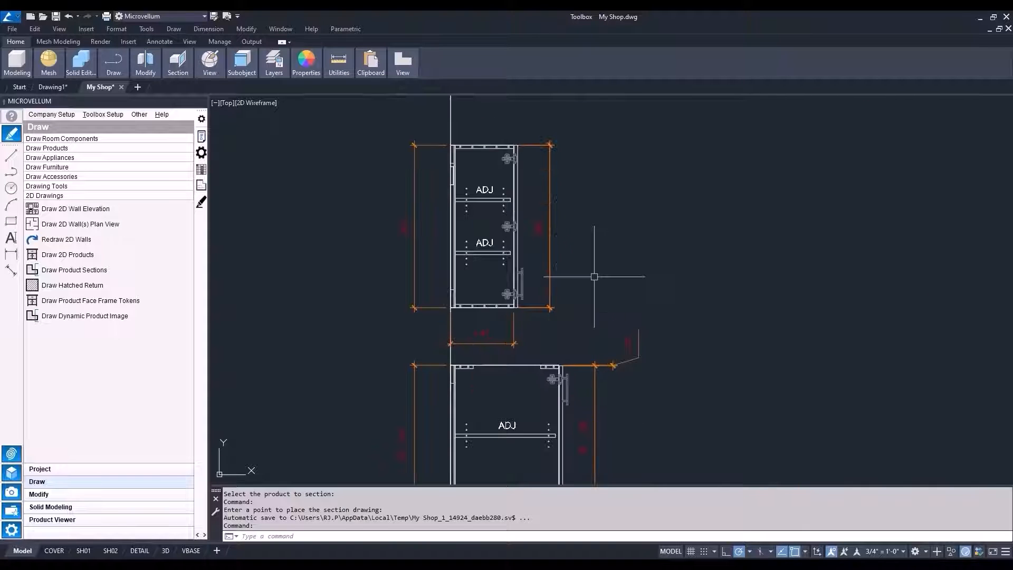
pyautogui.scroll(-2, 587, 276)
pyautogui.moveTo(608, 236); pyautogui.dragTo(599, 276, button='middle')
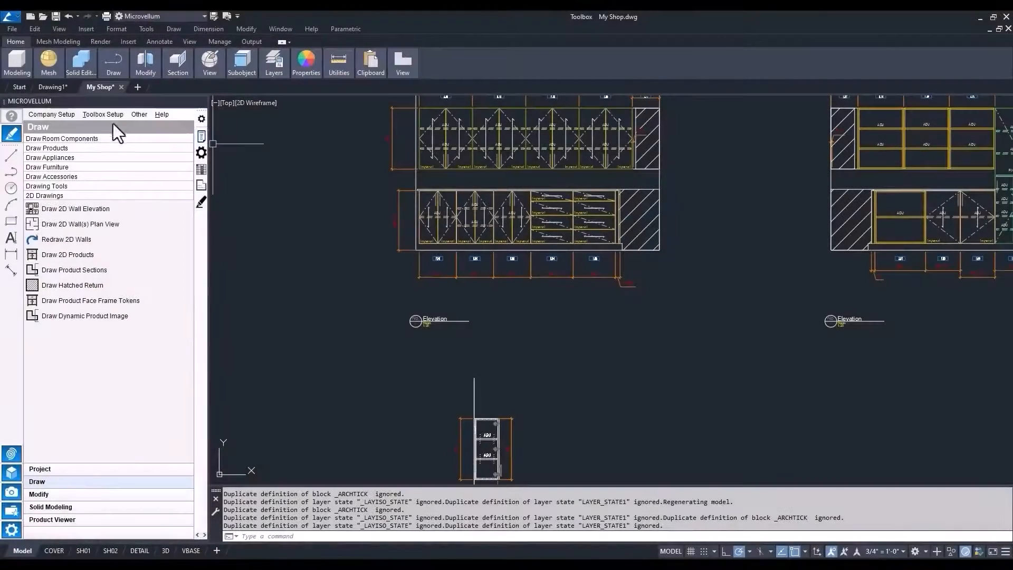
# Step: Open the drawing options and select the path under Automatic Save File Location
pyautogui.click(97, 115)
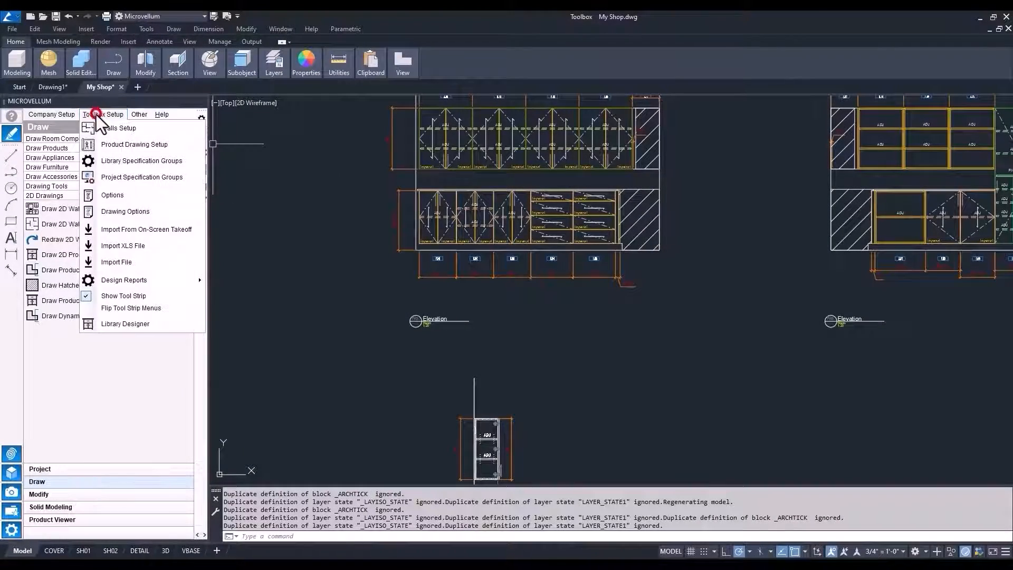
pyautogui.click(114, 211)
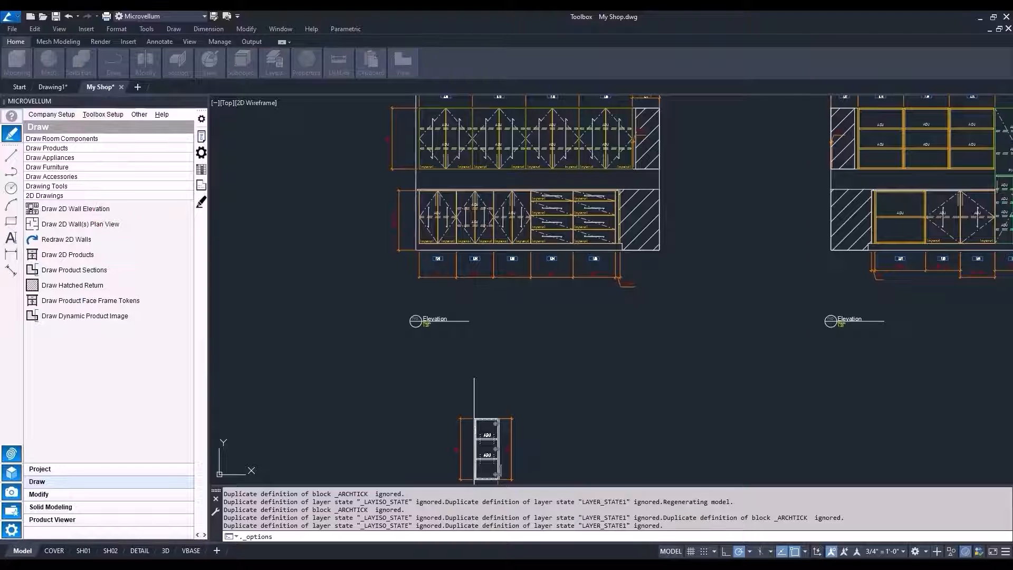
pyautogui.moveTo(859, 150)
pyautogui.mouseDown()
pyautogui.moveTo(493, 140)
pyautogui.moveTo(469, 149)
pyautogui.mouseUp()
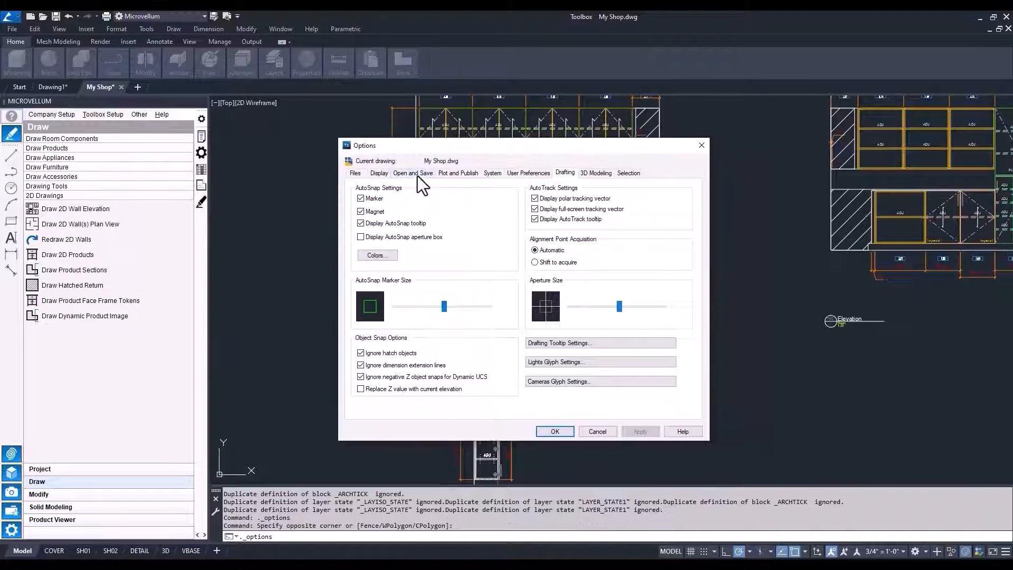
pyautogui.click(414, 174)
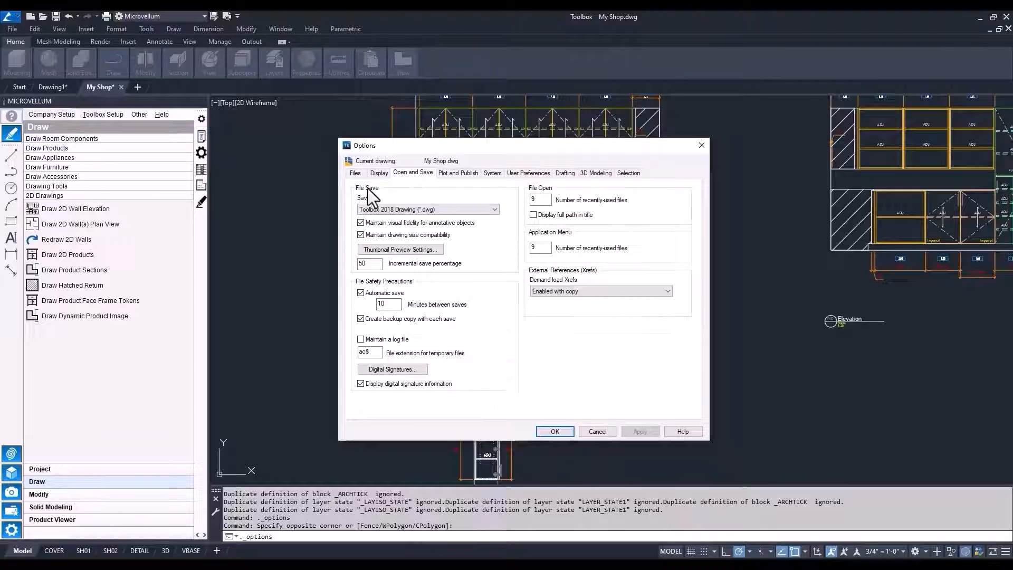
pyautogui.click(354, 173)
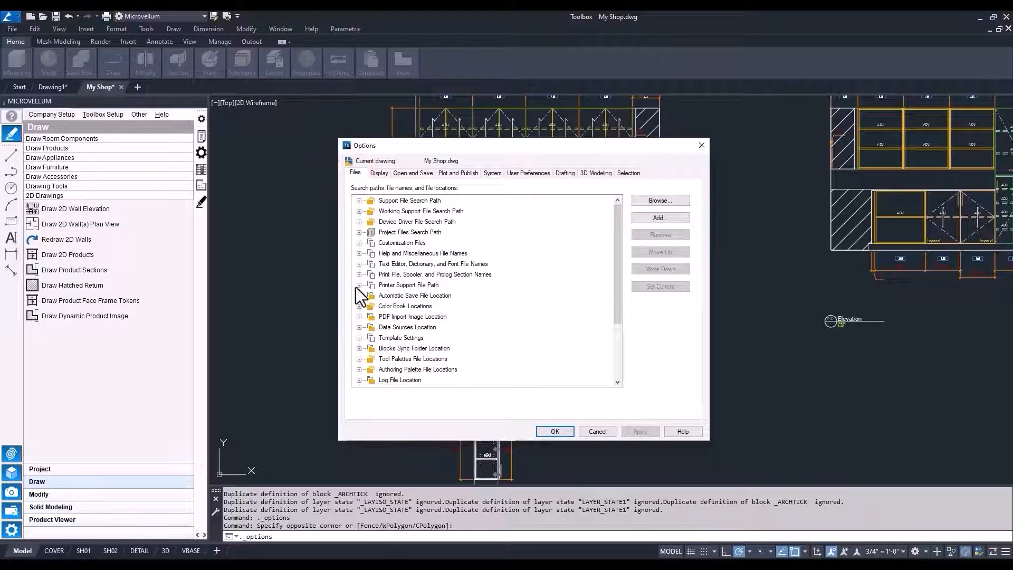
pyautogui.click(358, 295)
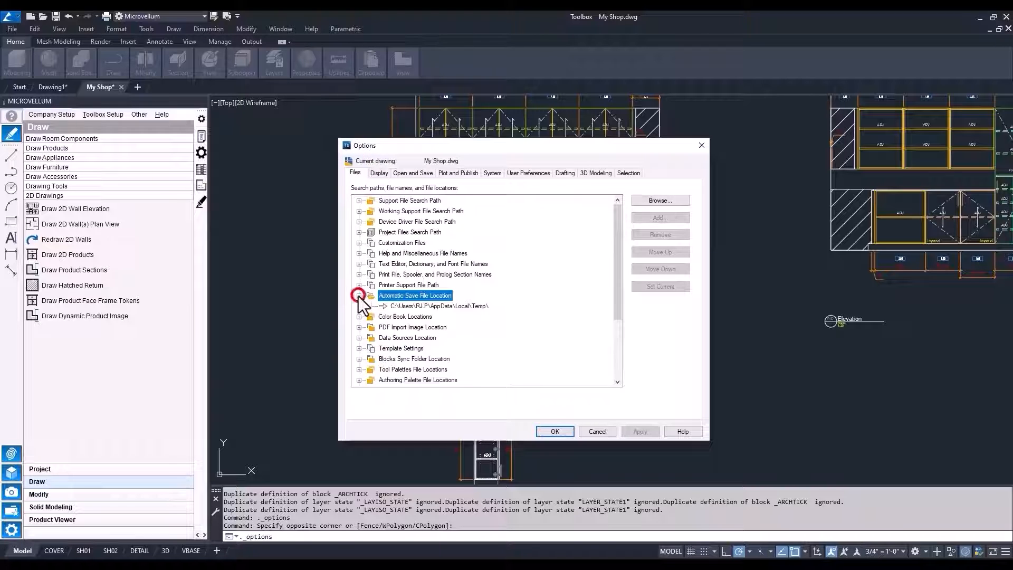
pyautogui.click(415, 306)
# Step: Create a desktop folder named Autosave MV, choose it as the automatic save location, and leave the options without saving the change
pyautogui.click(651, 198)
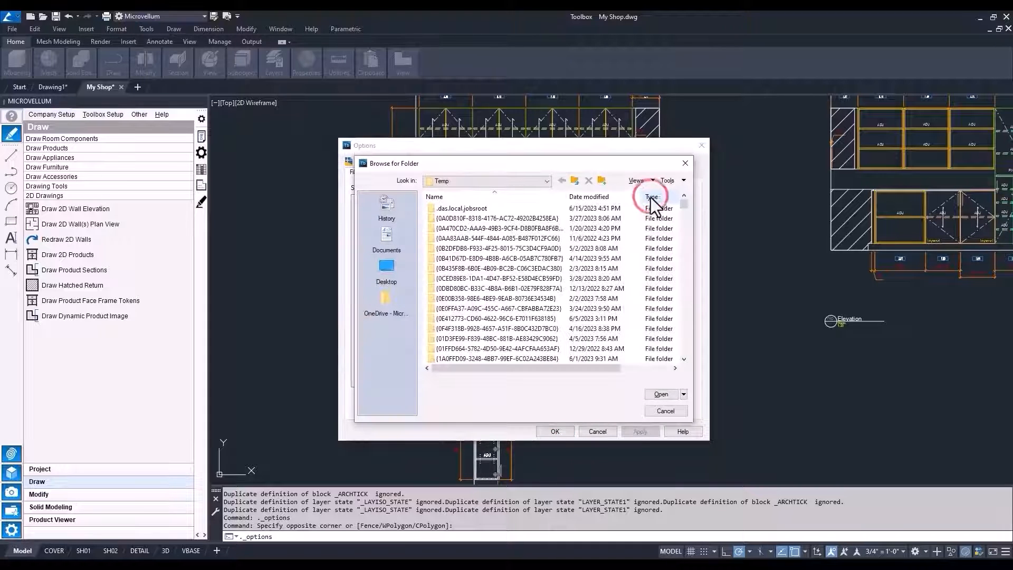
pyautogui.click(544, 180)
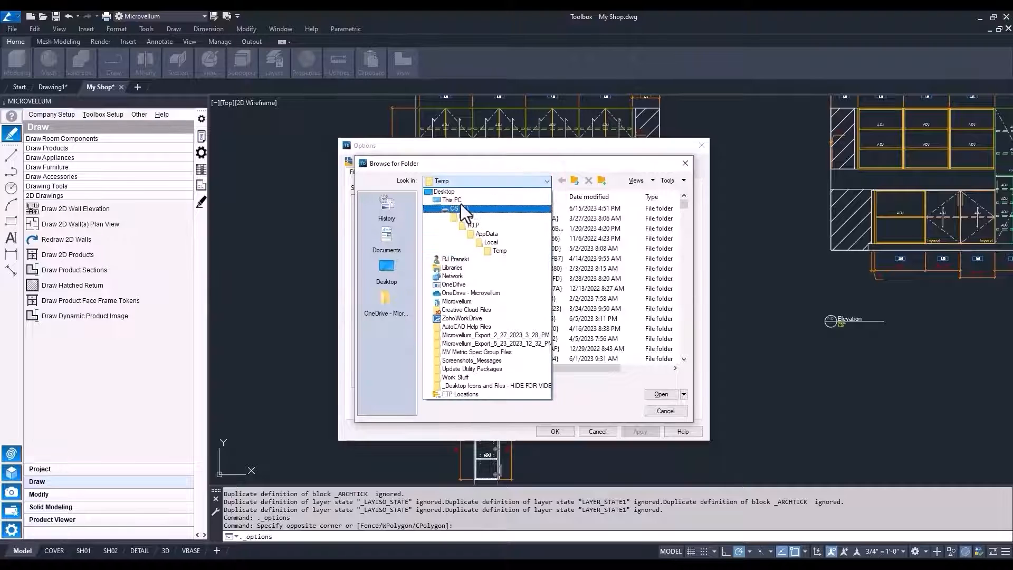
pyautogui.click(450, 192)
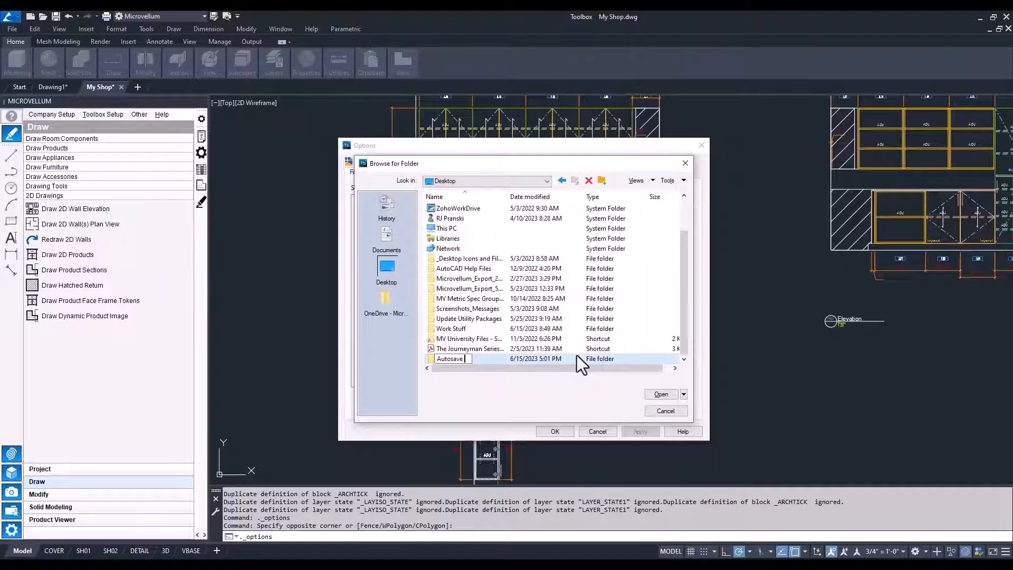
pyautogui.write('MV')
pyautogui.click(657, 394)
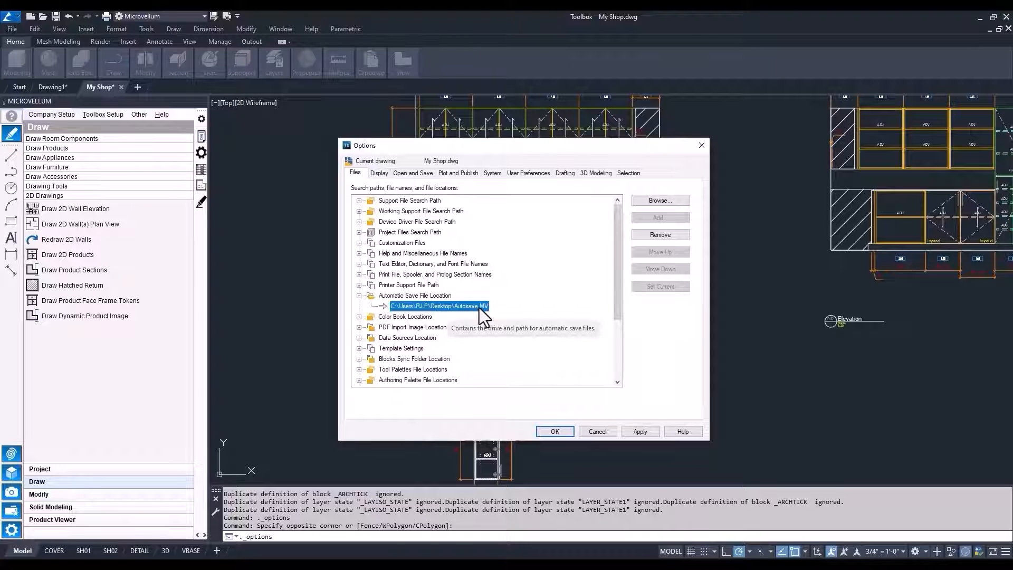
pyautogui.click(588, 429)
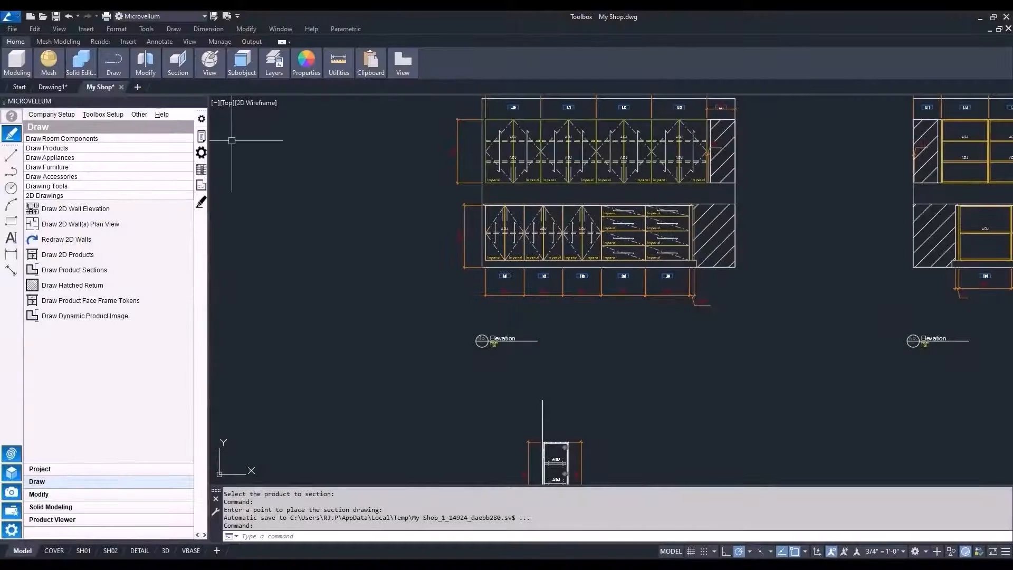
# Step: Set the adjustable shelf quantity of base cabinet 1.02 to 2 and check the shelves in its cross section
pyautogui.click(201, 136)
pyautogui.click(543, 233)
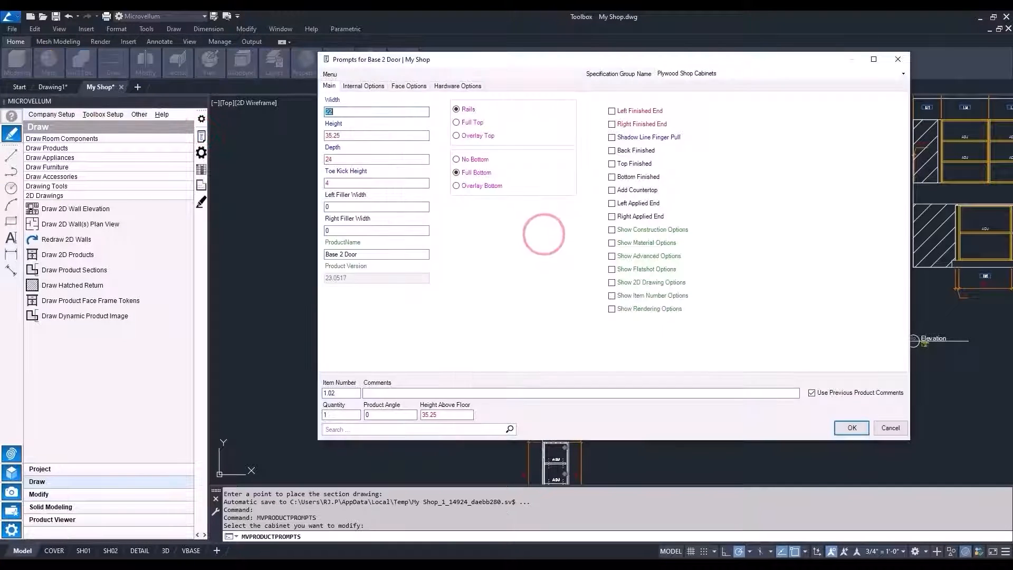
pyautogui.click(373, 86)
pyautogui.click(354, 136)
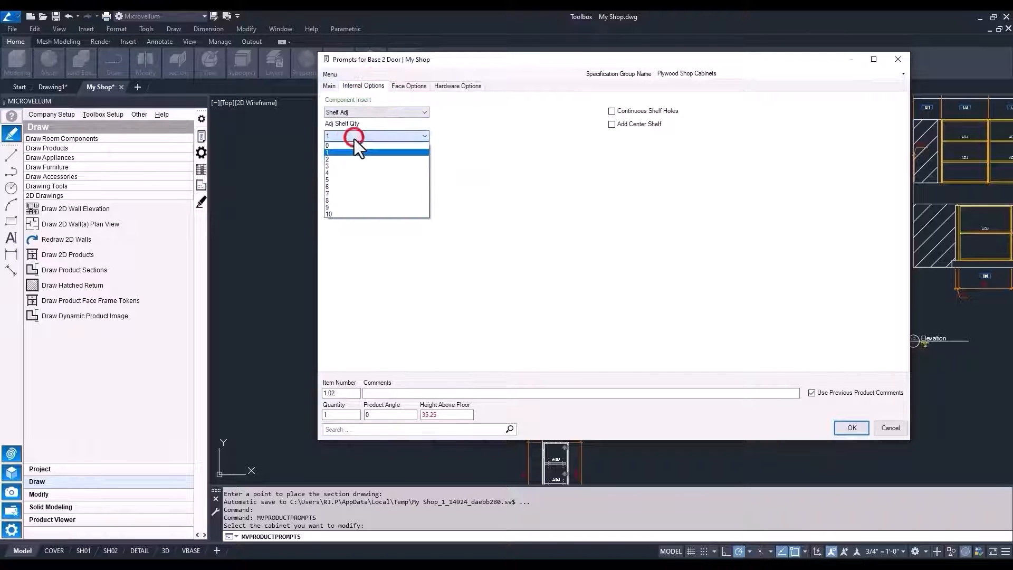
pyautogui.click(352, 159)
pyautogui.click(846, 425)
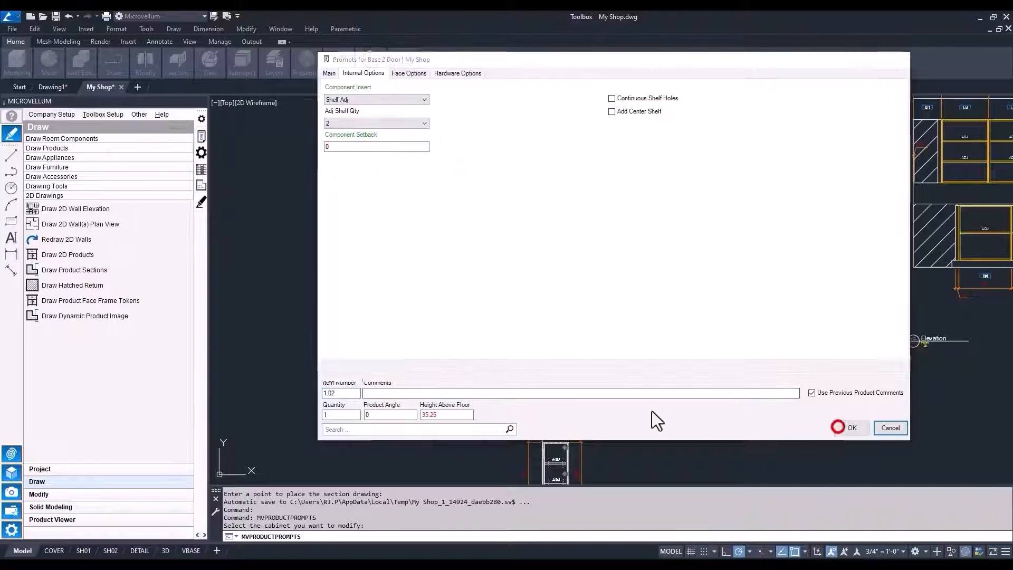
pyautogui.moveTo(606, 432); pyautogui.dragTo(607, 245, button='middle')
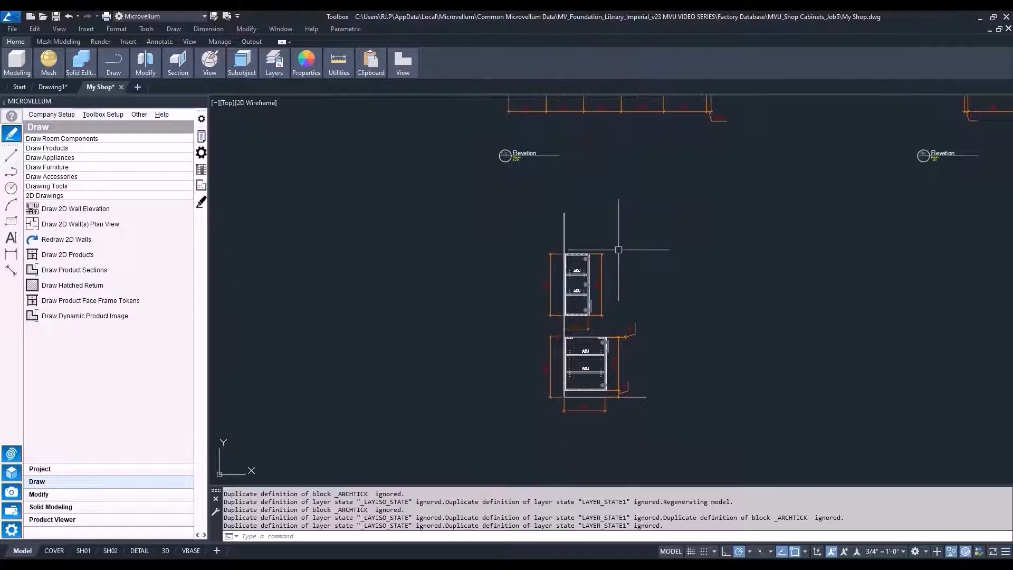
pyautogui.scroll(4, 620, 370)
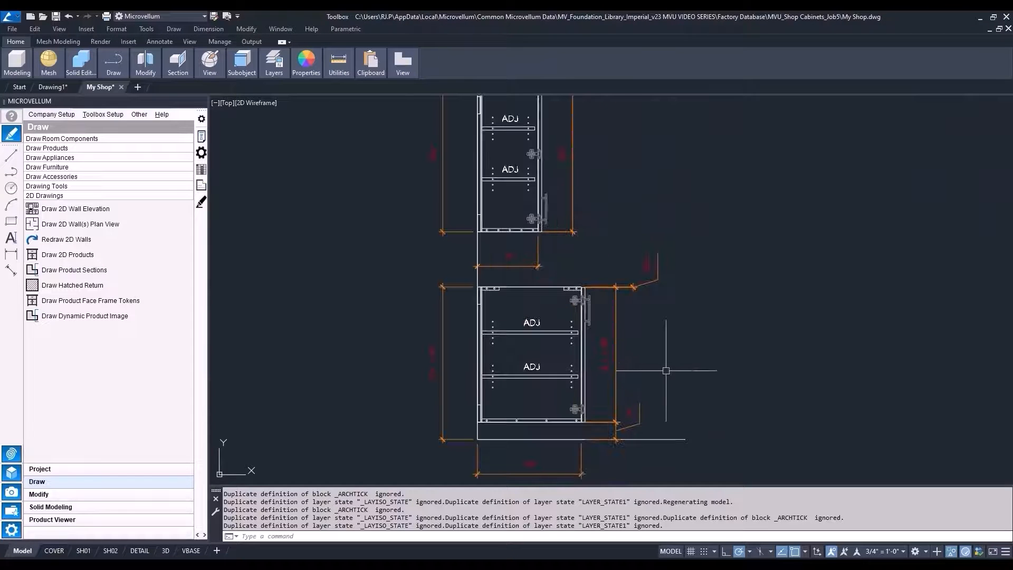
pyautogui.scroll(-5, 666, 370)
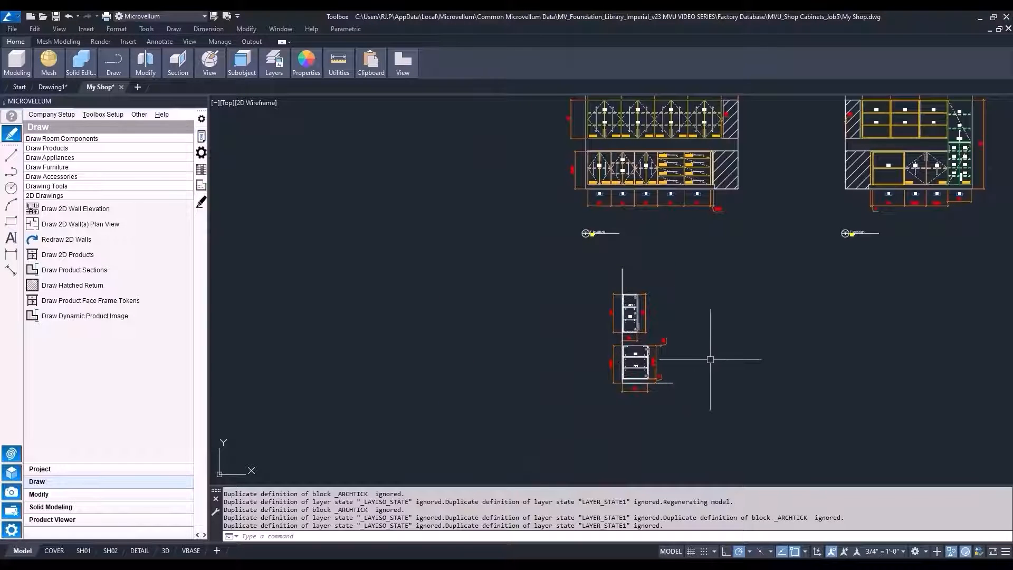
pyautogui.scroll(2, 593, 359)
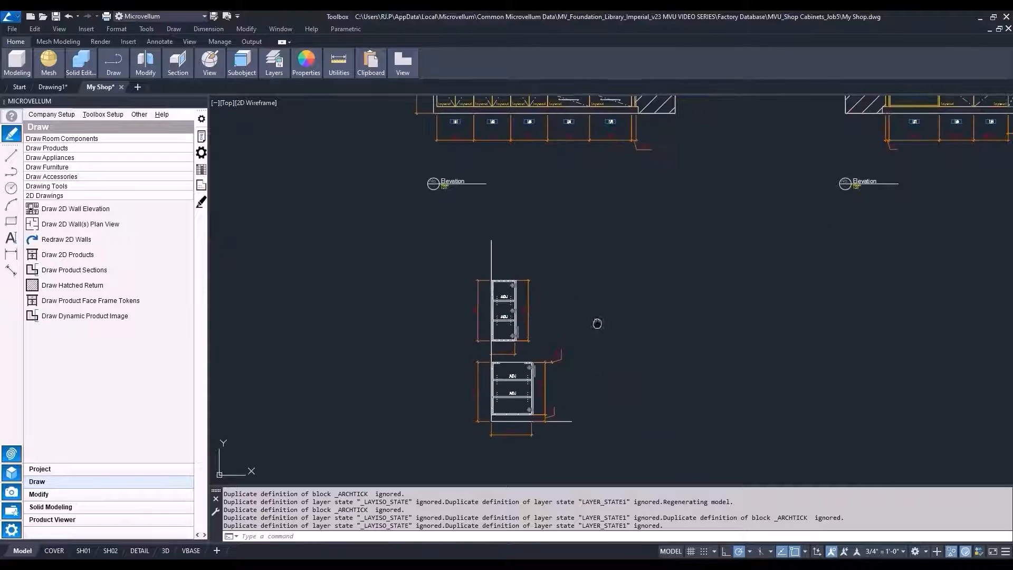
# Step: Draw a cross section of a drawer base cabinet and place it beside the first base cabinet section
pyautogui.moveTo(596, 324); pyautogui.dragTo(616, 462, button='middle')
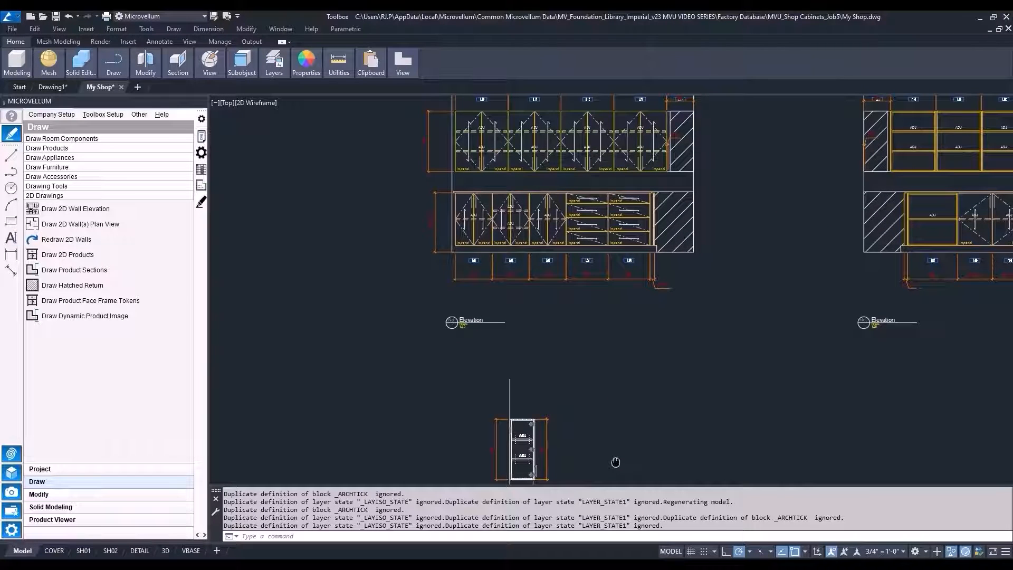
pyautogui.moveTo(616, 462); pyautogui.dragTo(593, 462, button='middle')
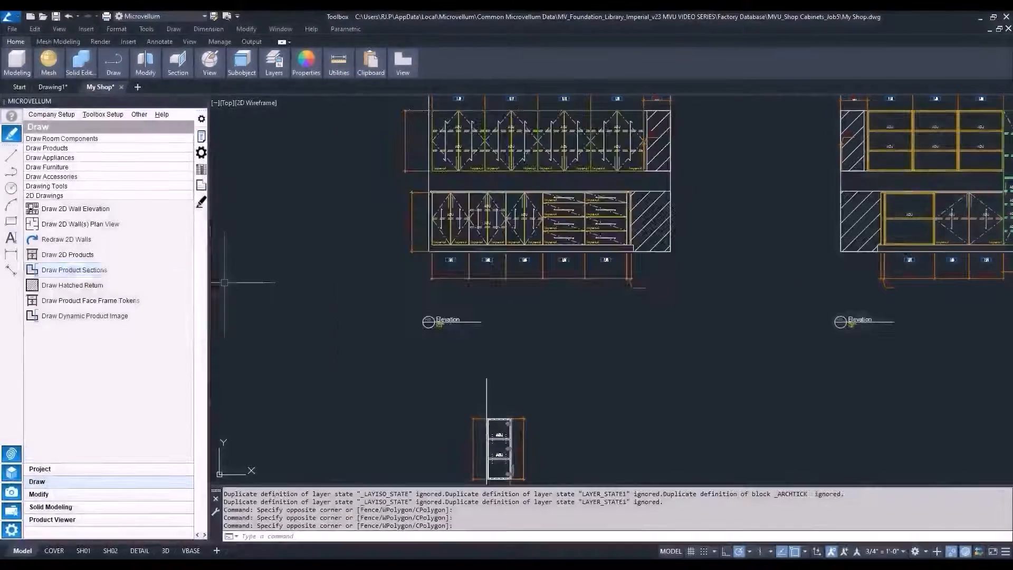
pyautogui.click(110, 269)
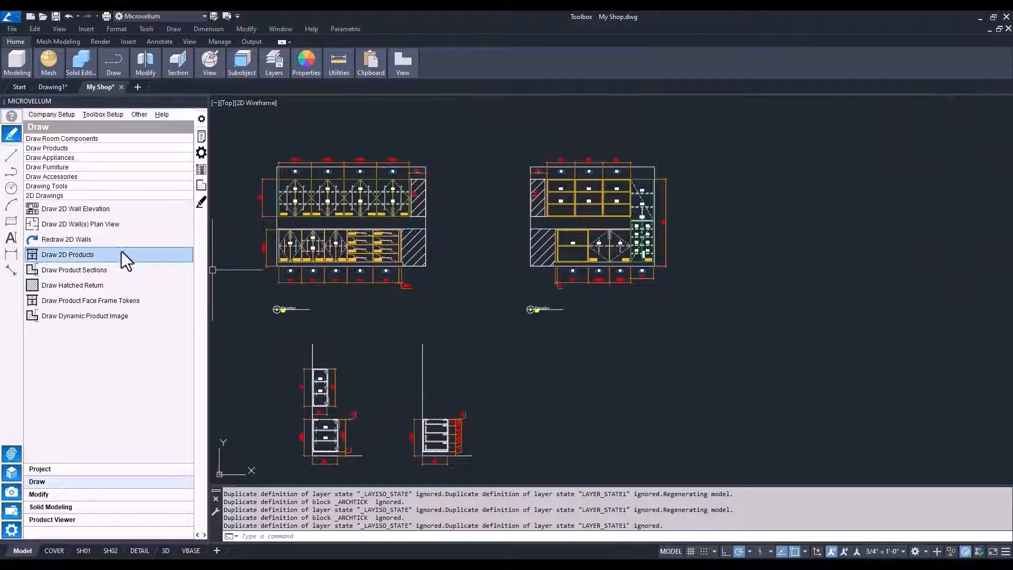
# Step: Draw a cross section of the tall cabinet at the default cutting plane and place it below the second elevation
pyautogui.click(105, 270)
pyautogui.click(639, 229)
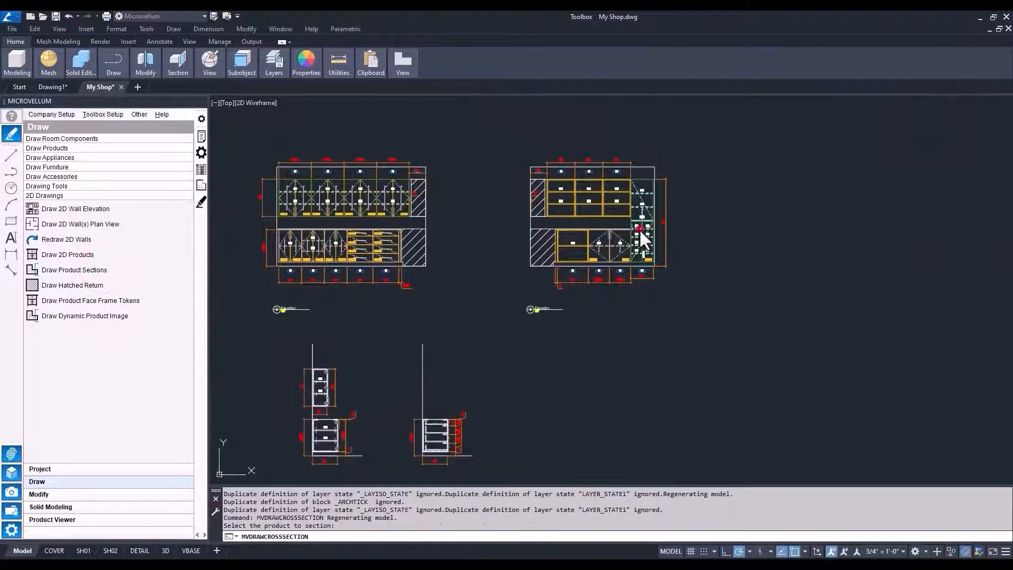
pyautogui.click(588, 350)
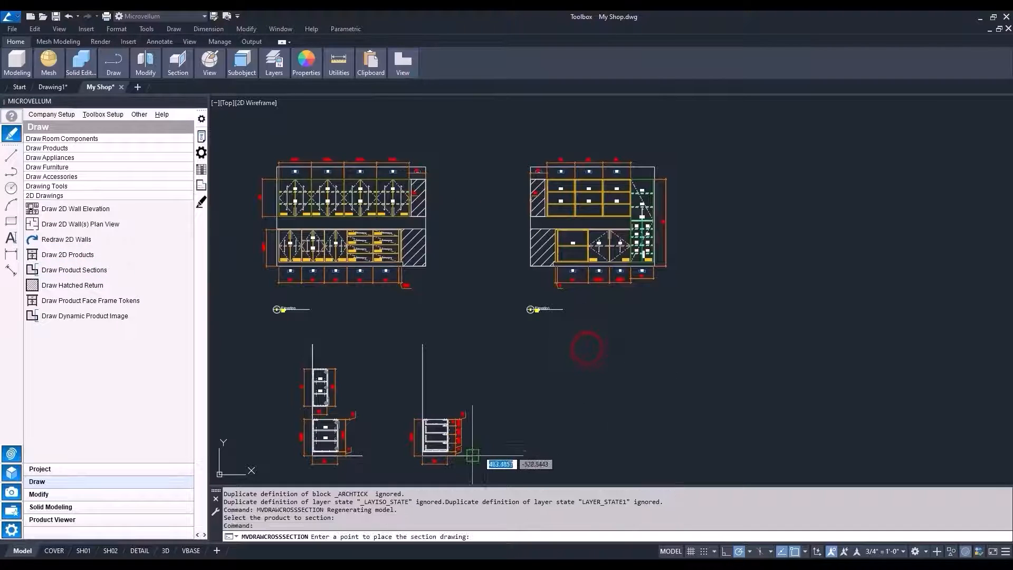
pyautogui.click(523, 454)
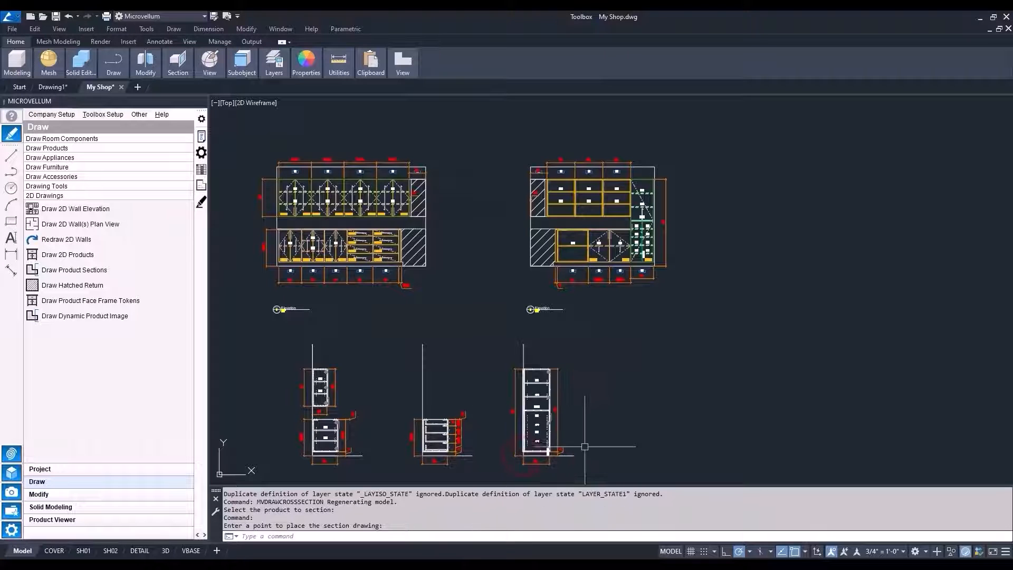
pyautogui.scroll(5, 590, 452)
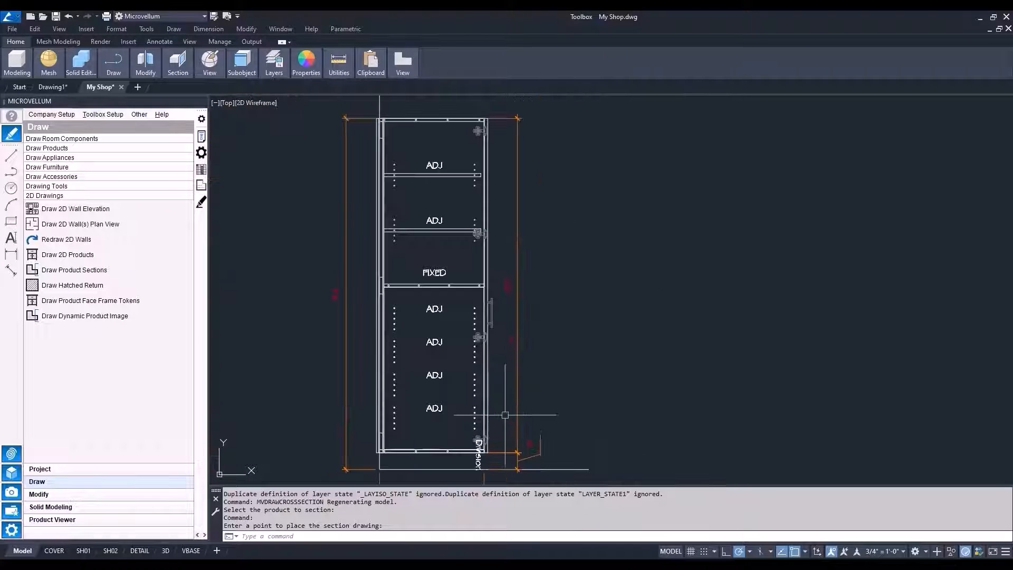
pyautogui.scroll(-5, 548, 398)
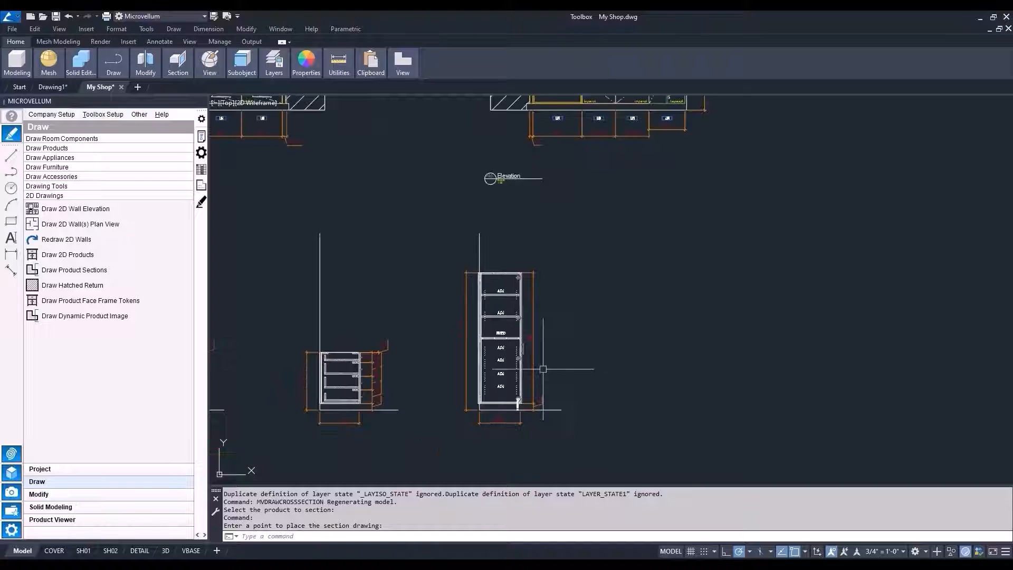
# Step: Erase the tall cabinet's cross section together with its dimensions and wall and floor lines
pyautogui.click(459, 198)
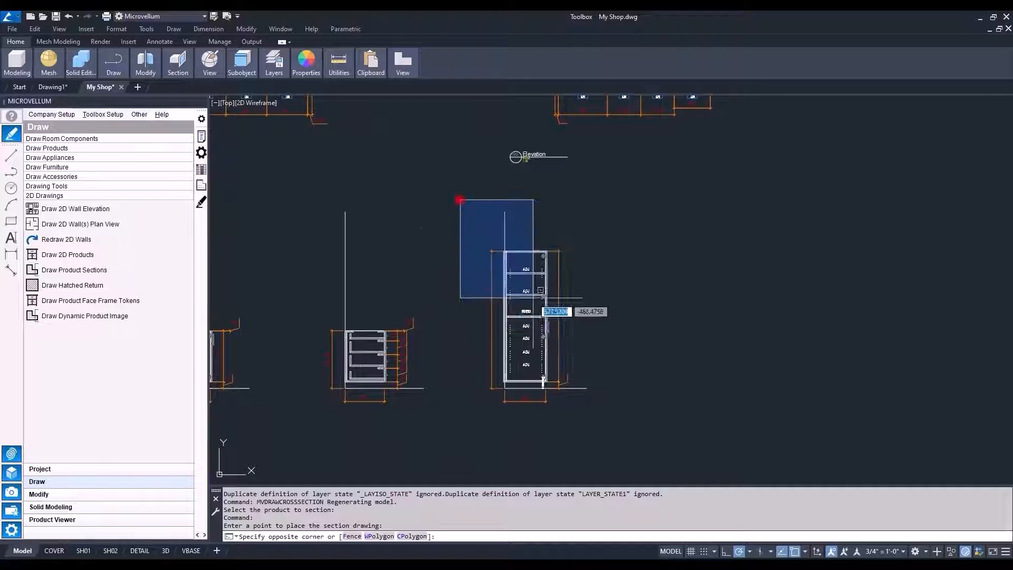
pyautogui.click(632, 421)
pyautogui.press('Delete')
# Step: Draw a right-facing tall cabinet cross section cut at X distance 6 from the product origin and place it beside the drawer base section
pyautogui.click(113, 270)
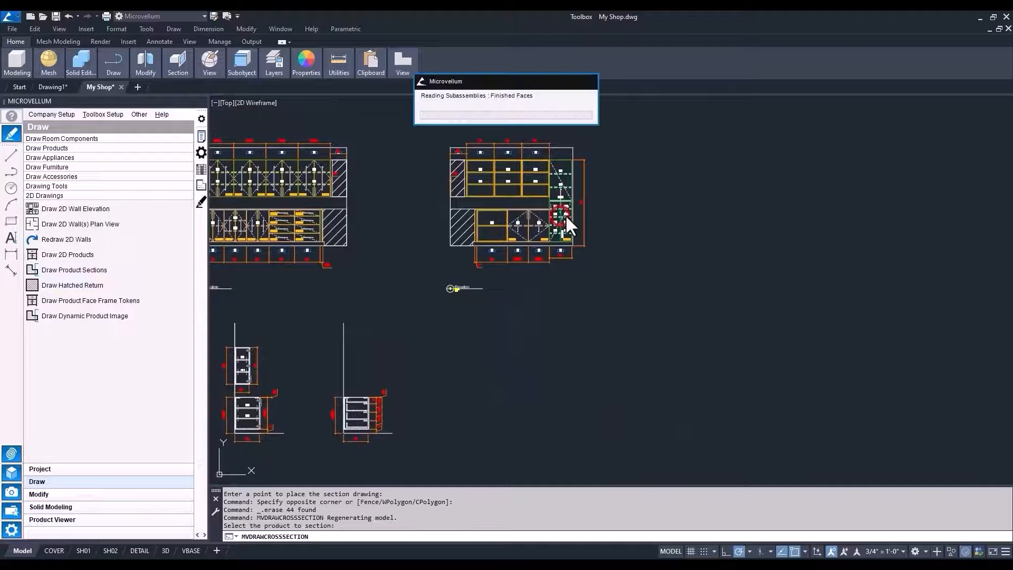
pyautogui.click(565, 214)
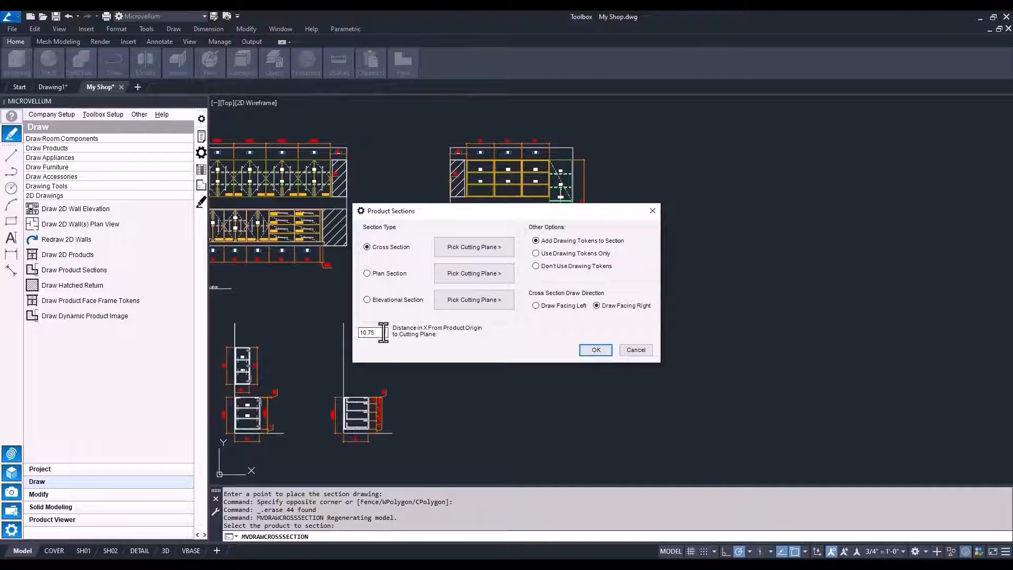
pyautogui.write('6')
pyautogui.click(592, 350)
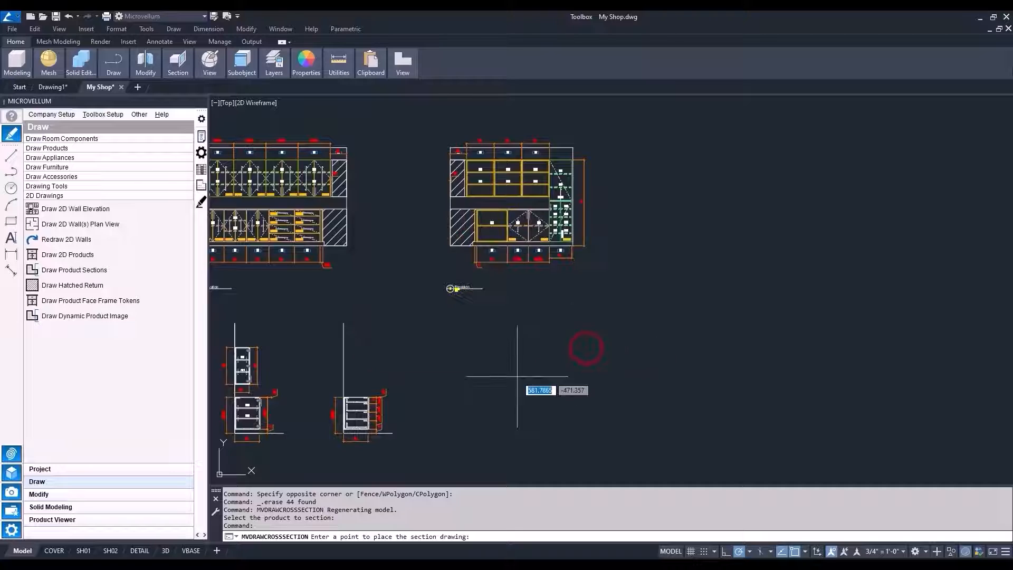
pyautogui.click(445, 429)
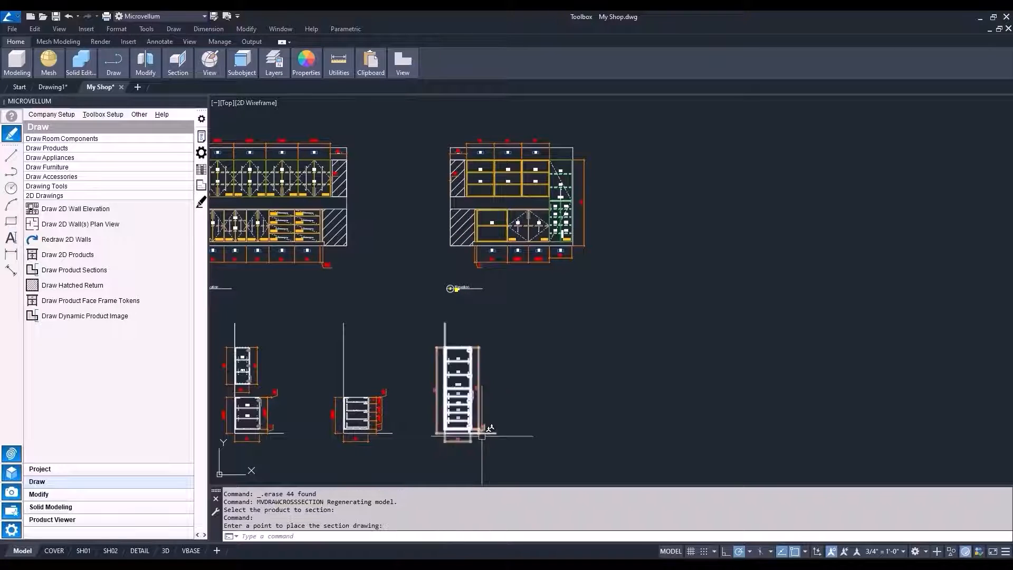
pyautogui.scroll(6, 490, 428)
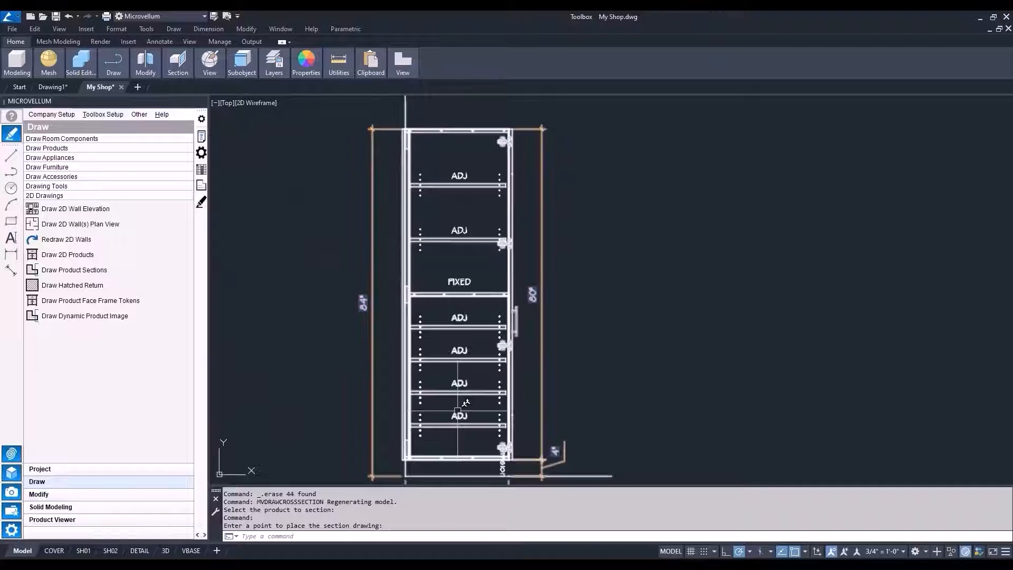
pyautogui.scroll(-8, 465, 402)
pyautogui.moveTo(472, 348); pyautogui.dragTo(545, 356, button='middle')
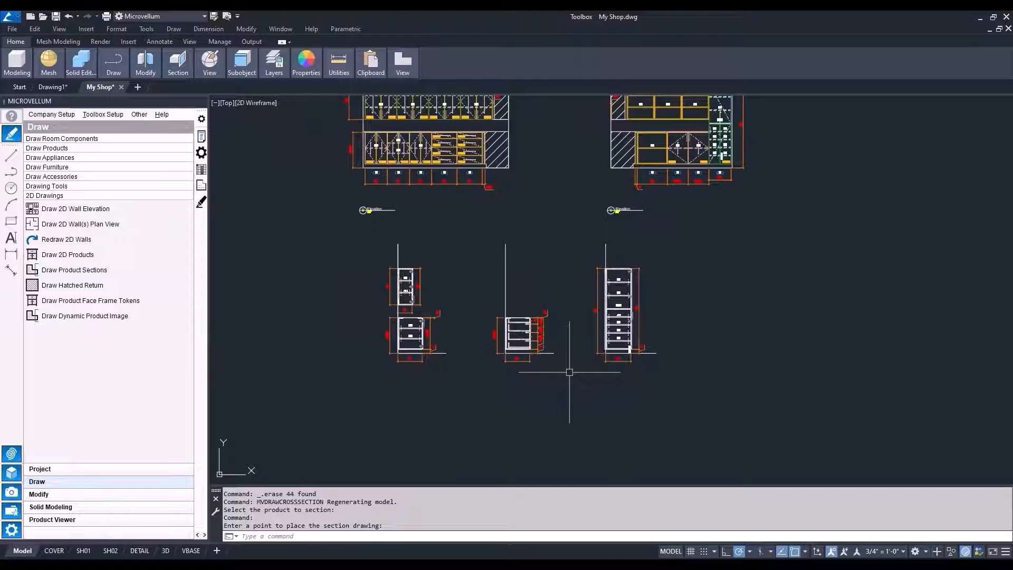
# Step: Draw a dynamic product image of the tall cabinet in the empty space beside the second elevation
pyautogui.scroll(-2, 569, 372)
pyautogui.moveTo(608, 391); pyautogui.dragTo(519, 413, button='middle')
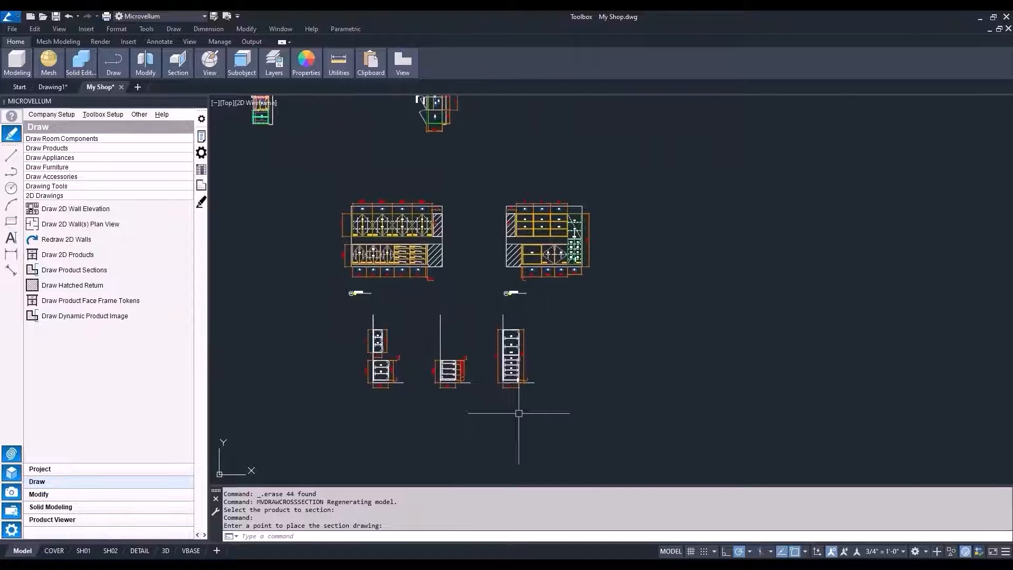
pyautogui.click(74, 315)
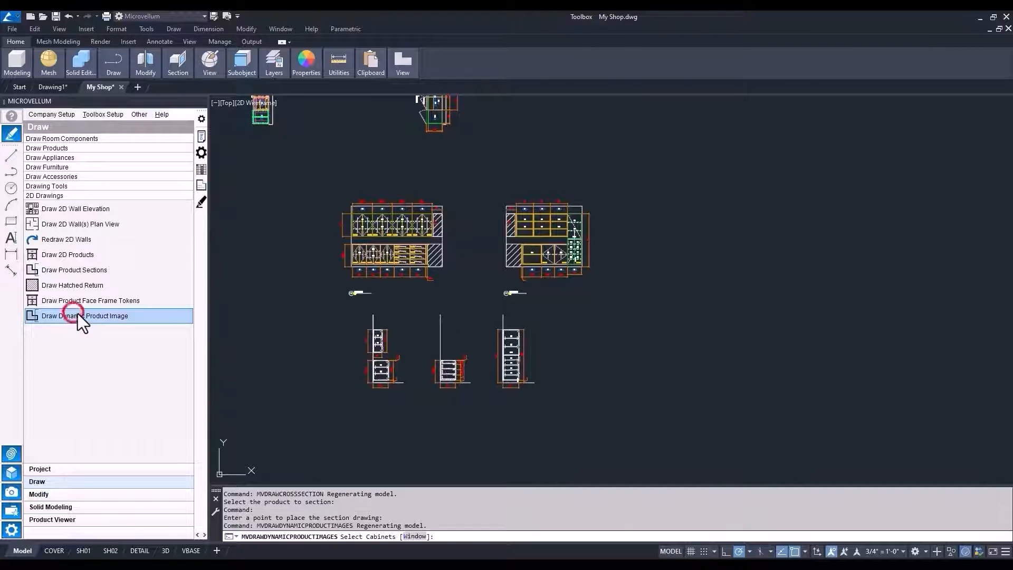
pyautogui.scroll(4, 584, 244)
pyautogui.click(561, 226)
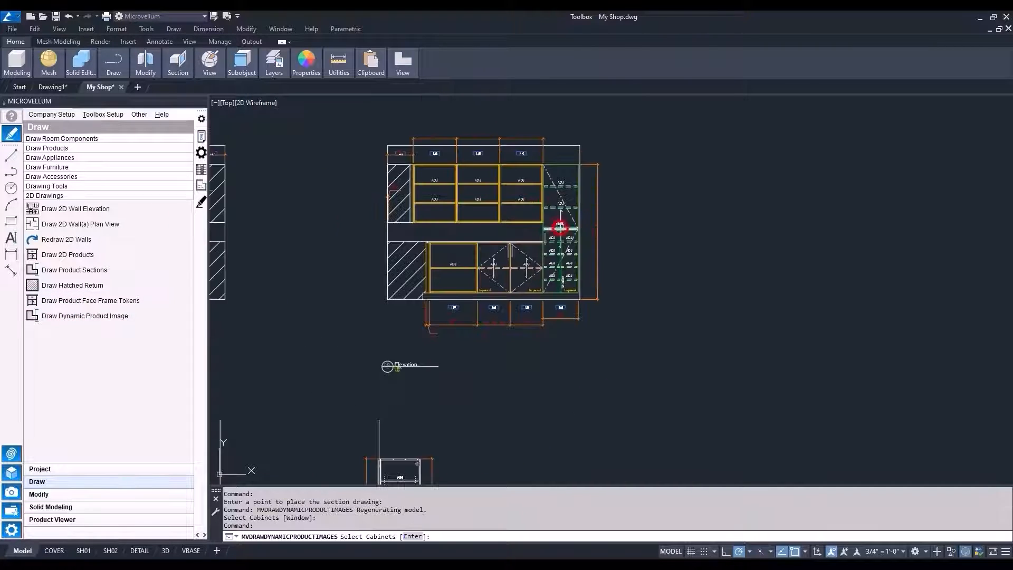
pyautogui.scroll(-4, 560, 227)
pyautogui.scroll(-2, 578, 242)
pyautogui.press('Return')
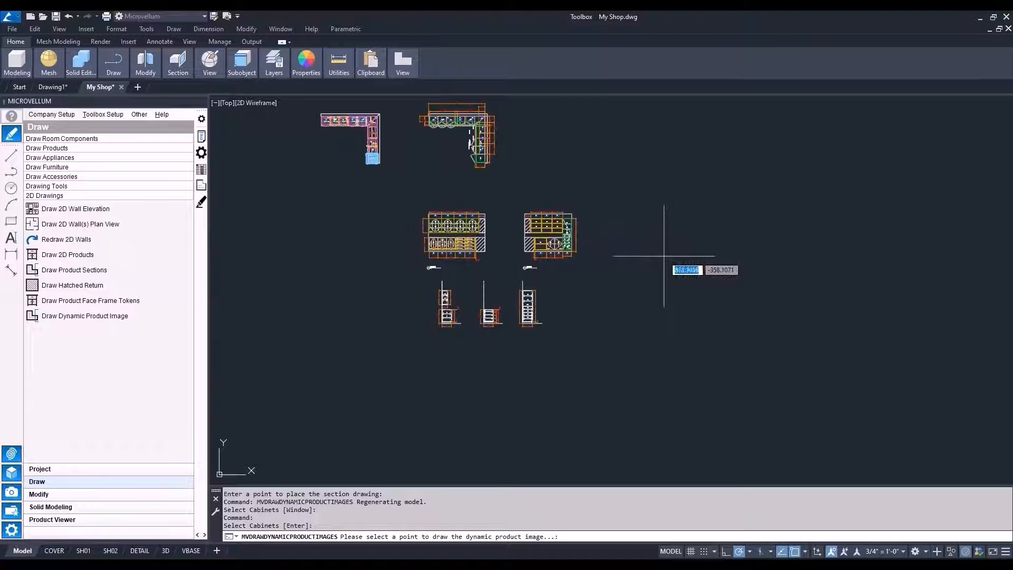
pyautogui.click(666, 256)
# Step: Examine the tall cabinet's dynamic product image, including its plan, isometric and exploded views, front elevation and side section
pyautogui.scroll(6, 675, 243)
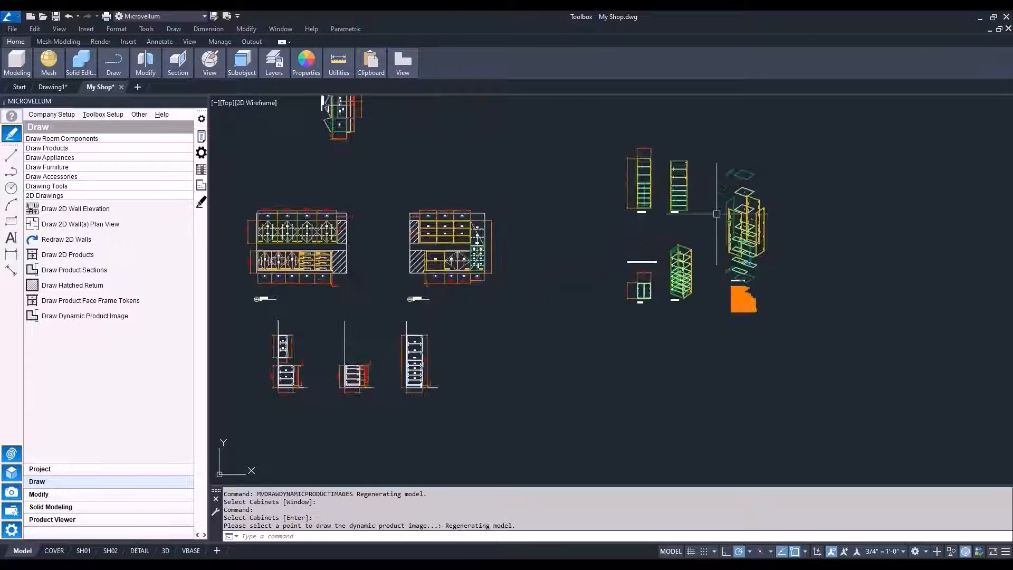
pyautogui.moveTo(688, 233); pyautogui.dragTo(644, 233, button='middle')
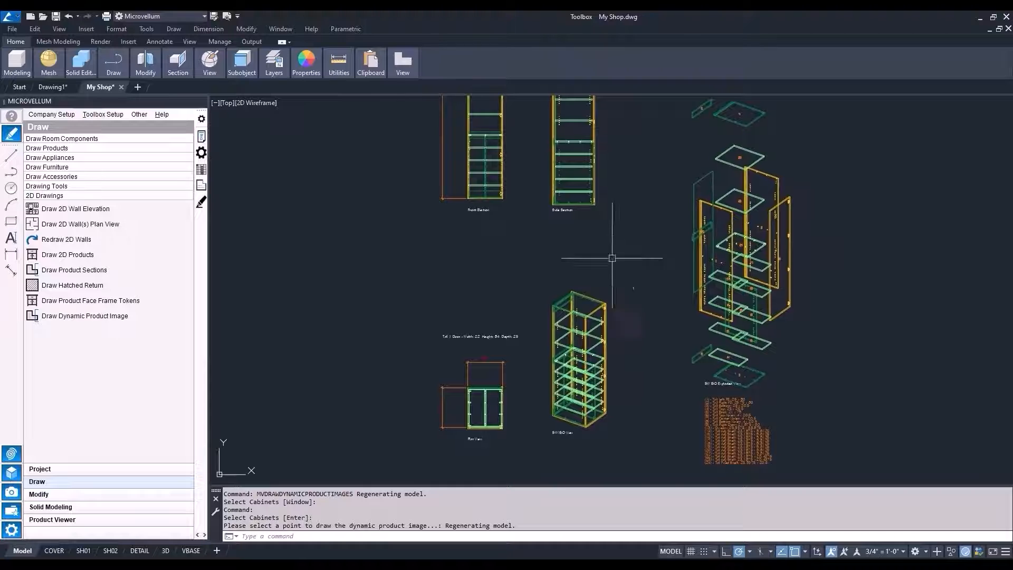
pyautogui.scroll(4, 514, 412)
pyautogui.scroll(-2, 496, 425)
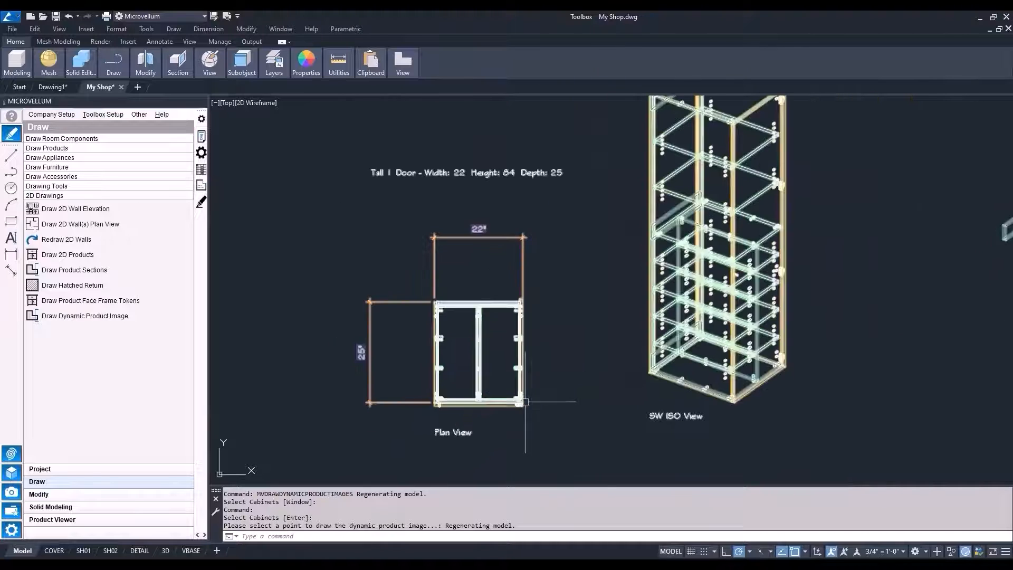
pyautogui.scroll(-2, 557, 297)
pyautogui.moveTo(557, 303); pyautogui.dragTo(515, 410, button='middle')
pyautogui.moveTo(527, 279); pyautogui.dragTo(499, 377, button='middle')
pyautogui.scroll(2, 479, 318)
pyautogui.scroll(2, 485, 280)
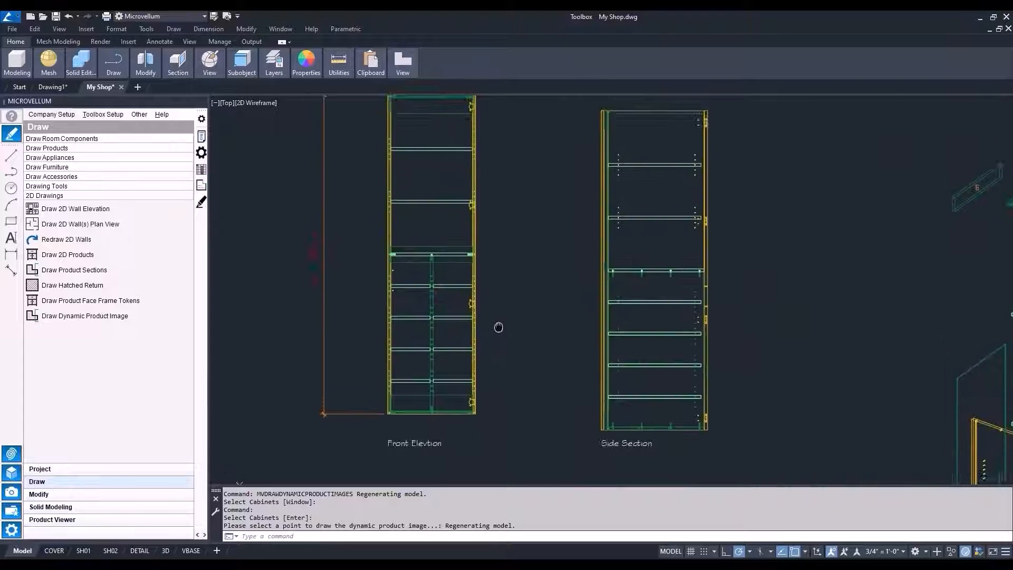
# Step: Examine the front elevation, side section, numbered parts of the exploded view and the parts list in the tall cabinet's dynamic product image
pyautogui.moveTo(498, 328); pyautogui.dragTo(510, 360, button='middle')
pyautogui.scroll(-2, 491, 318)
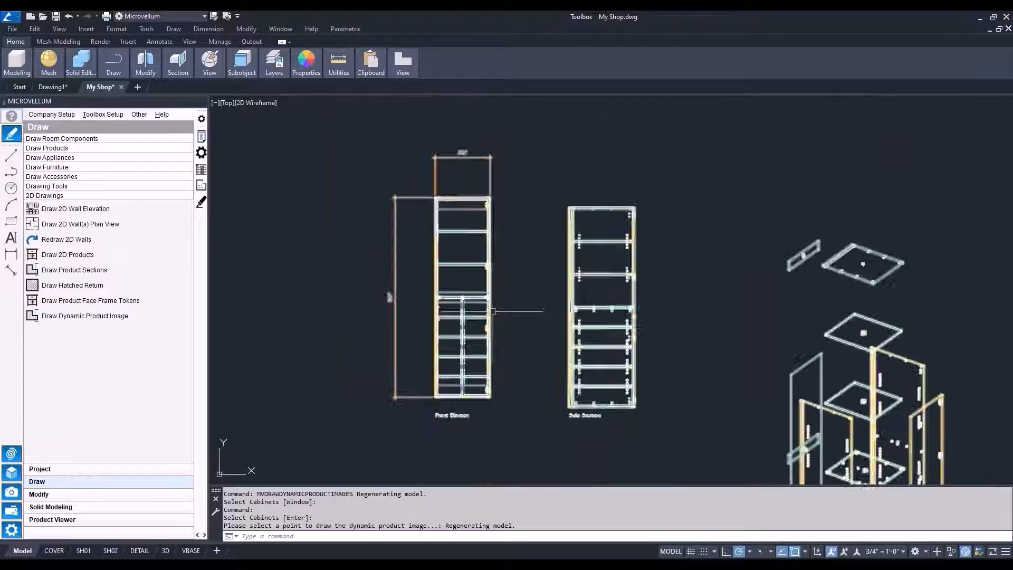
pyautogui.moveTo(613, 386); pyautogui.dragTo(365, 283, button='middle')
pyautogui.moveTo(555, 323); pyautogui.dragTo(500, 242, button='middle')
pyautogui.scroll(2, 571, 376)
pyautogui.scroll(2, 562, 374)
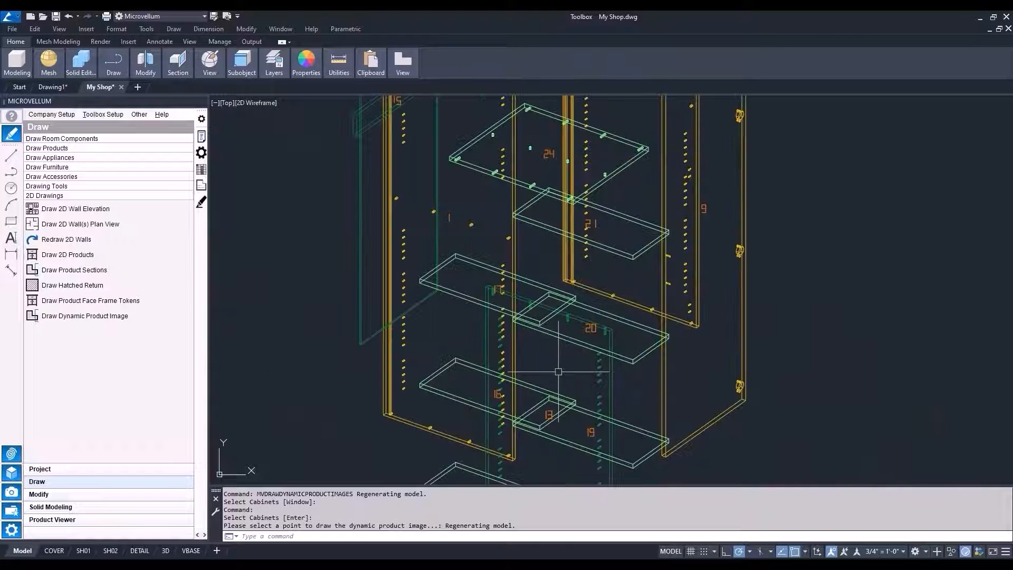
pyautogui.scroll(-5, 558, 371)
pyautogui.moveTo(585, 477); pyautogui.dragTo(551, 308, button='middle')
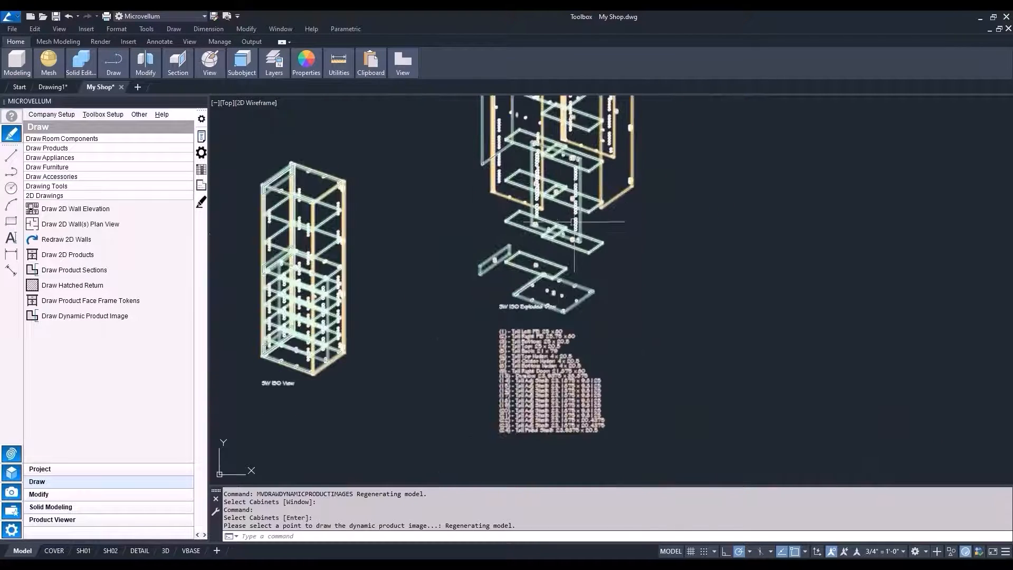
pyautogui.scroll(4, 550, 322)
pyautogui.moveTo(558, 355)
pyautogui.mouseDown(button='middle')
pyautogui.moveTo(583, 165)
pyautogui.moveTo(677, 234)
pyautogui.moveTo(639, 383)
pyautogui.mouseUp(button='middle')
pyautogui.scroll(-5, 701, 232)
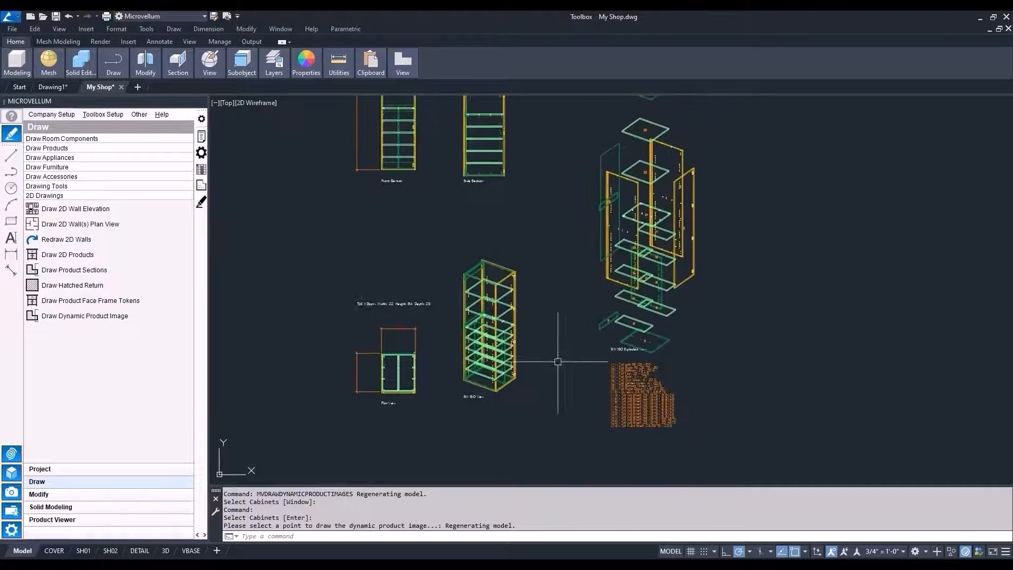
# Step: Open the product prompts of the Tall 1 Door cabinet, enable Show Flatshot Options and bring up the flatshot settings
pyautogui.click(202, 137)
pyautogui.click(615, 175)
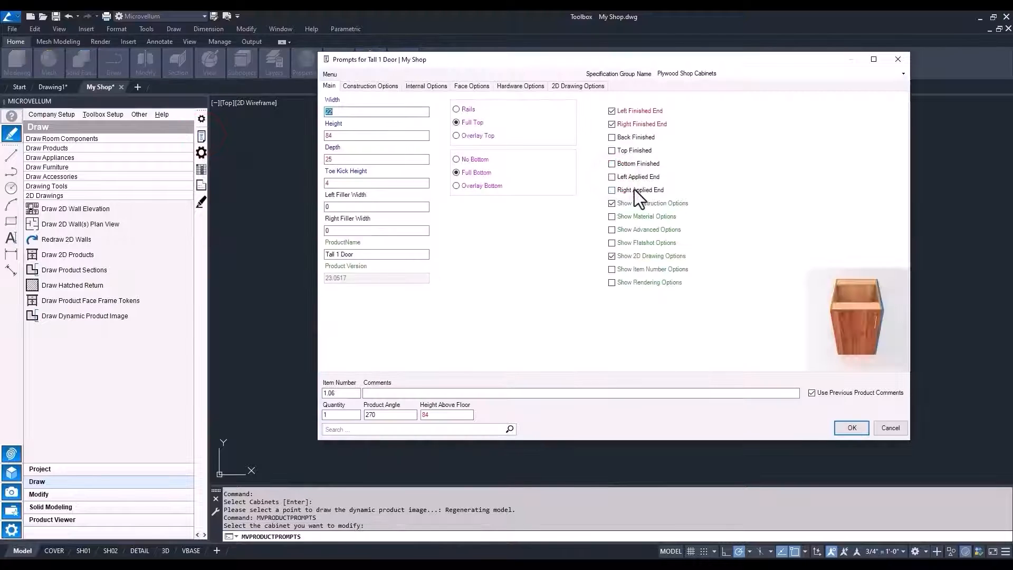
pyautogui.click(613, 243)
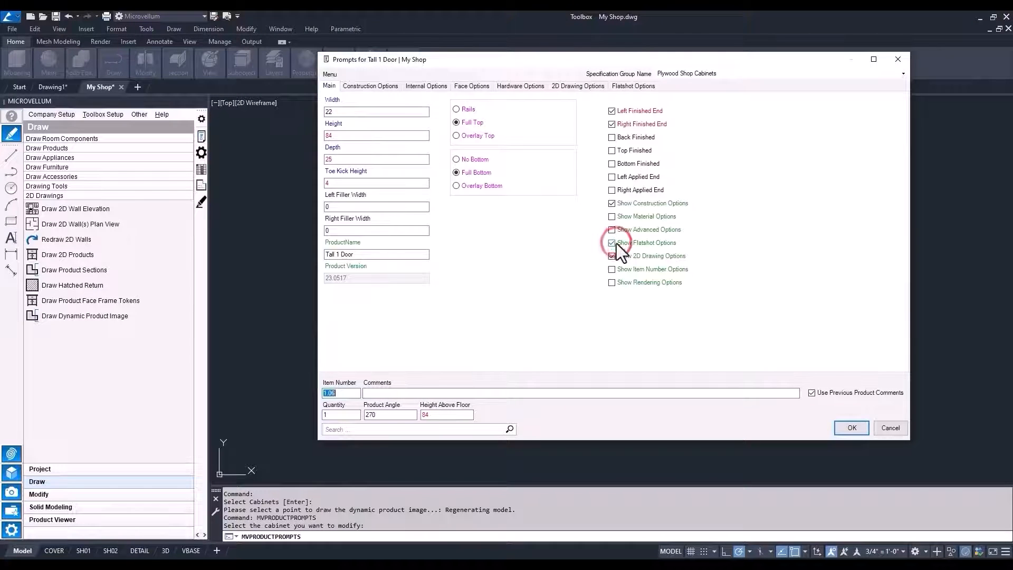
pyautogui.click(624, 86)
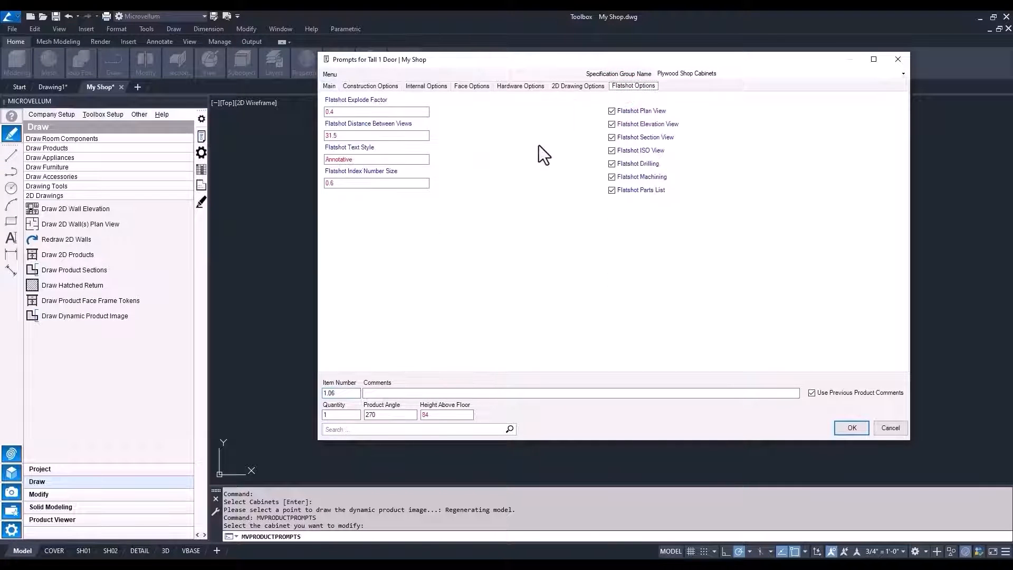
# Step: Turn off Flatshot Section View for the tall cabinet, apply the prompts and check the regenerated dynamic product image
pyautogui.click(612, 137)
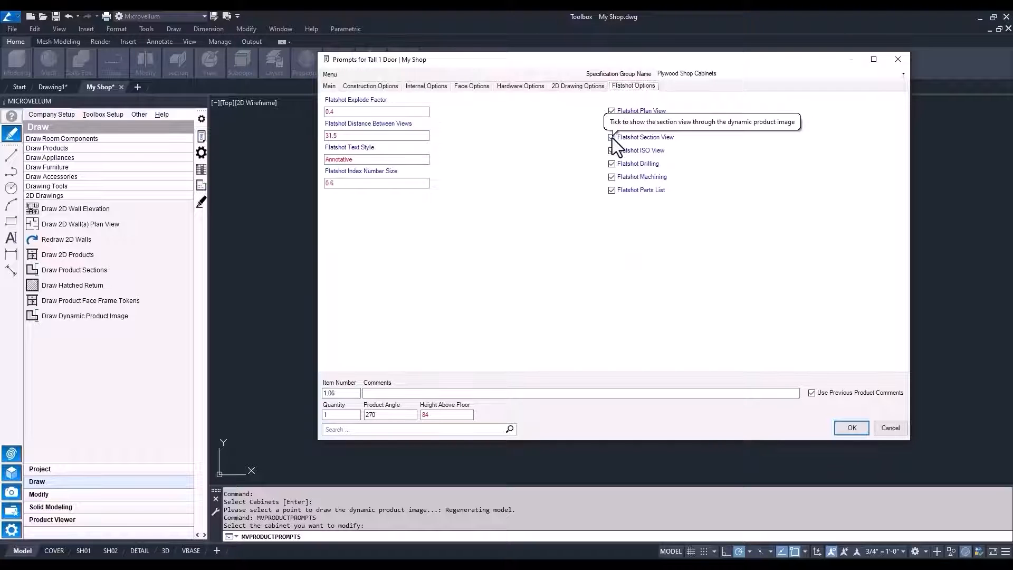
pyautogui.click(612, 138)
pyautogui.click(851, 427)
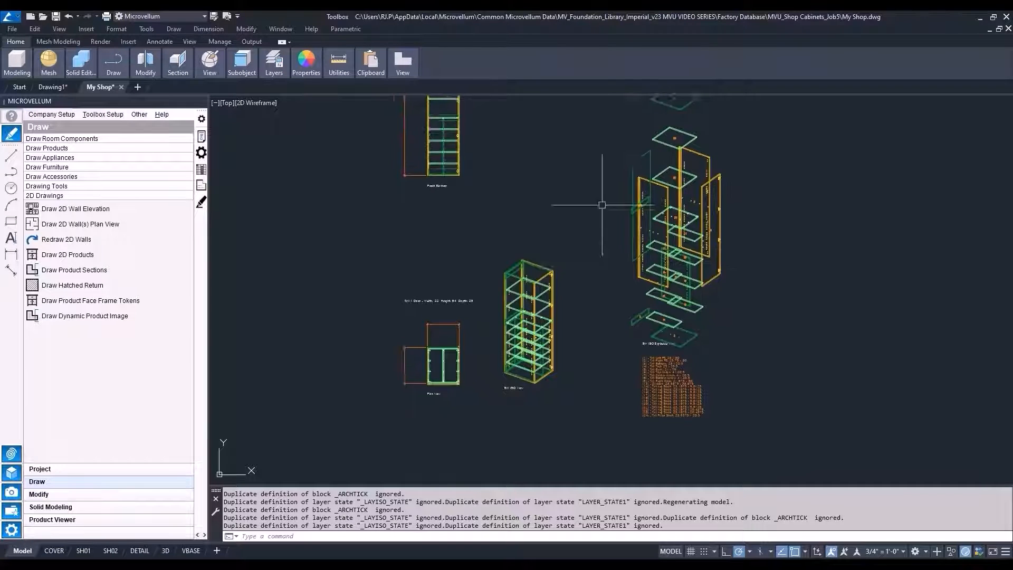
pyautogui.moveTo(567, 216); pyautogui.dragTo(547, 257, button='middle')
pyautogui.scroll(-2, 547, 257)
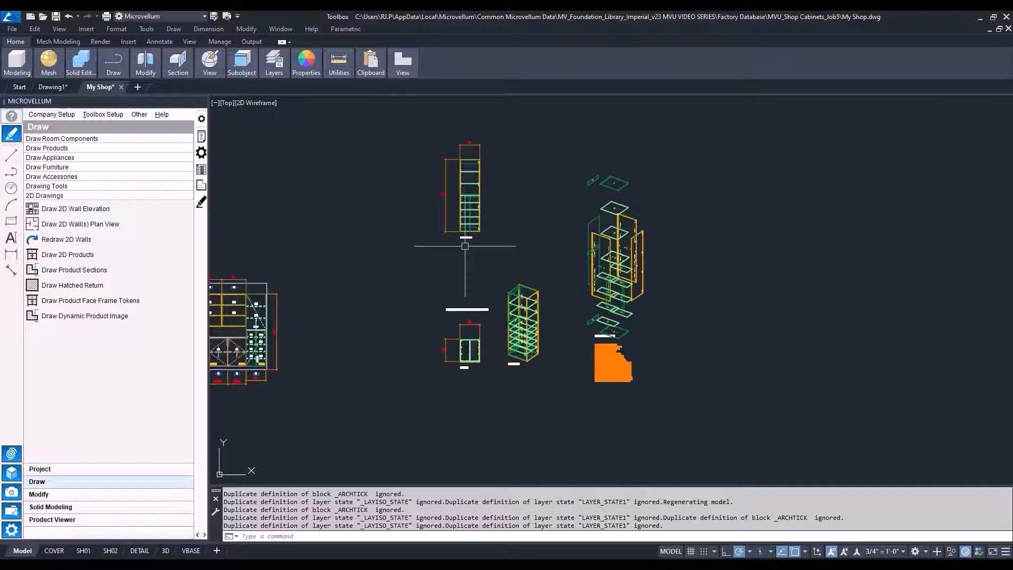
pyautogui.scroll(2, 465, 246)
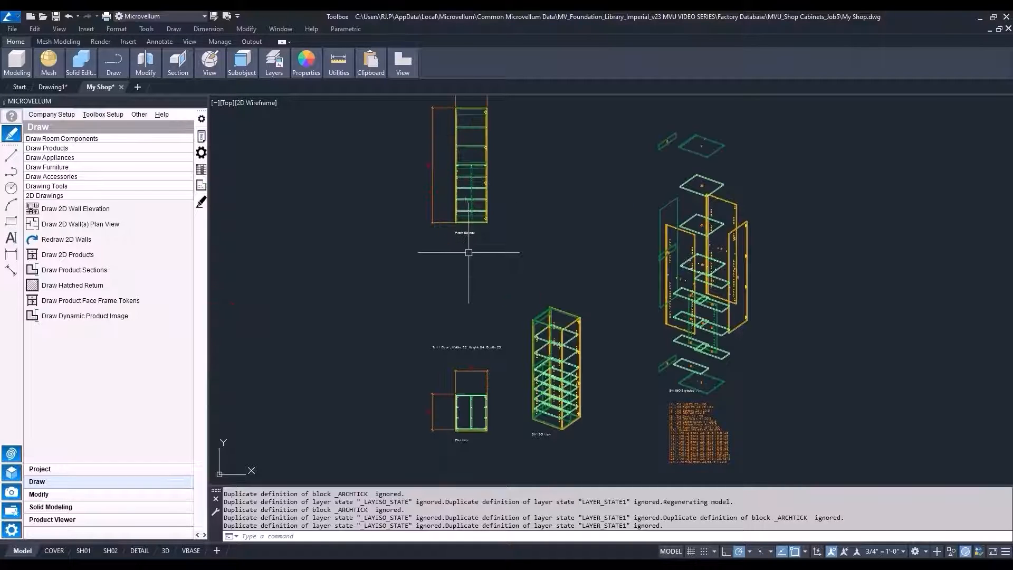
pyautogui.moveTo(469, 252); pyautogui.dragTo(473, 264, button='middle')
pyautogui.scroll(-3, 473, 262)
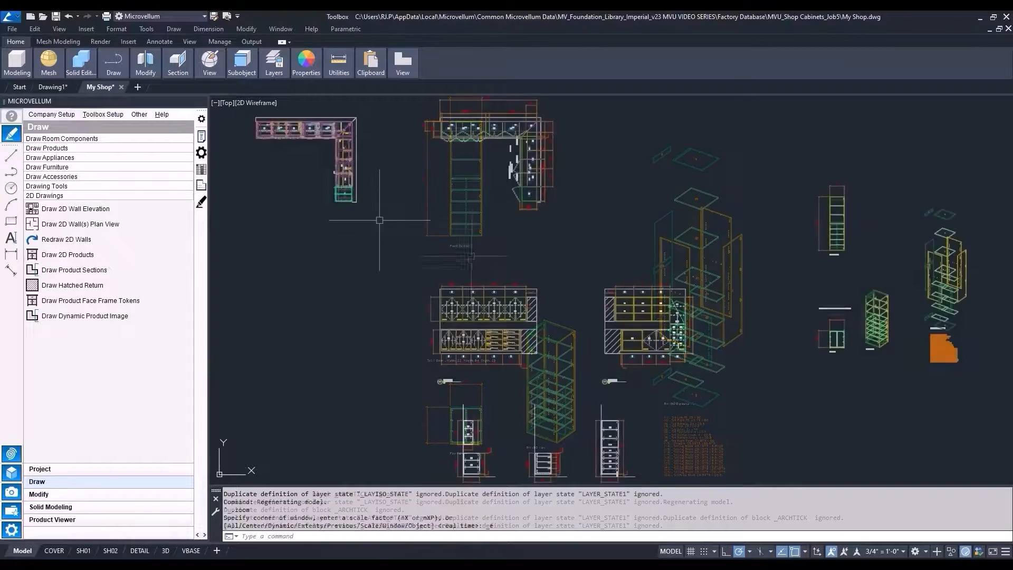